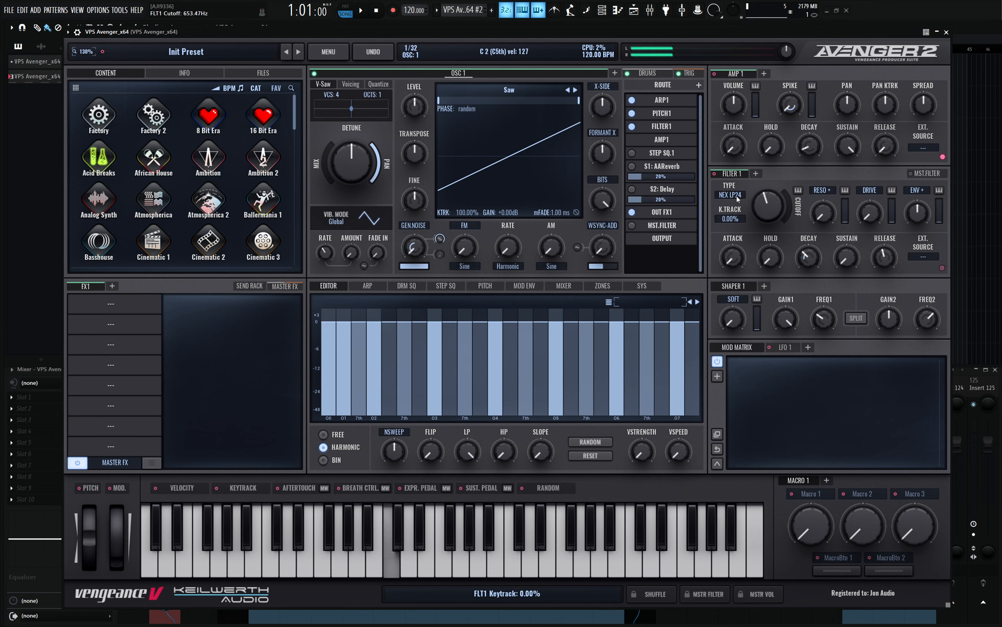
Set Filter 1 to NEX LP12 with a lower cutoff and higher envelope amount, and widen OSC 1's V-Saw pan
left_click(738, 198)
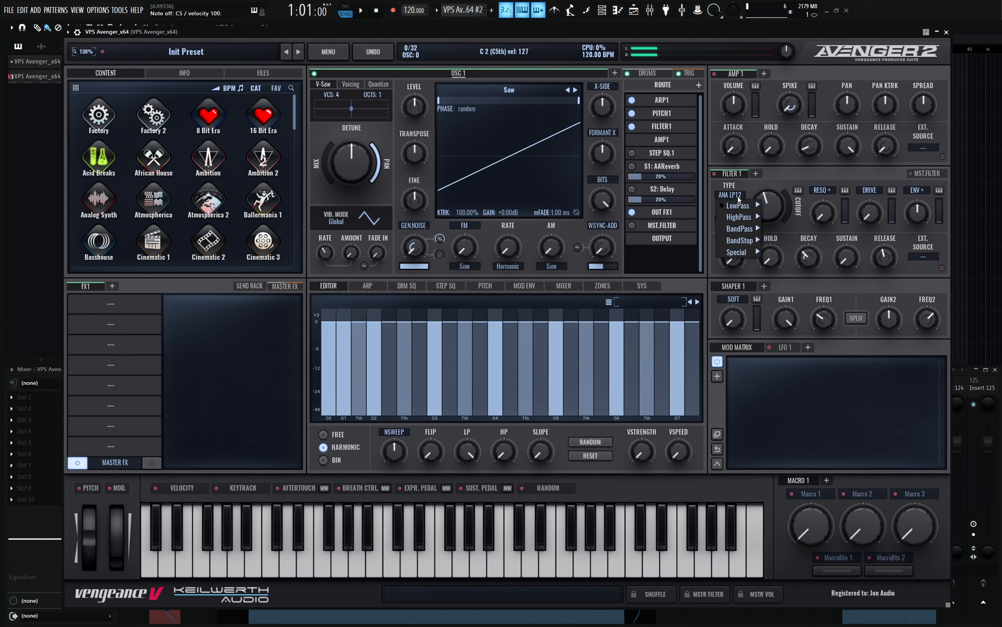
left_click(785, 217)
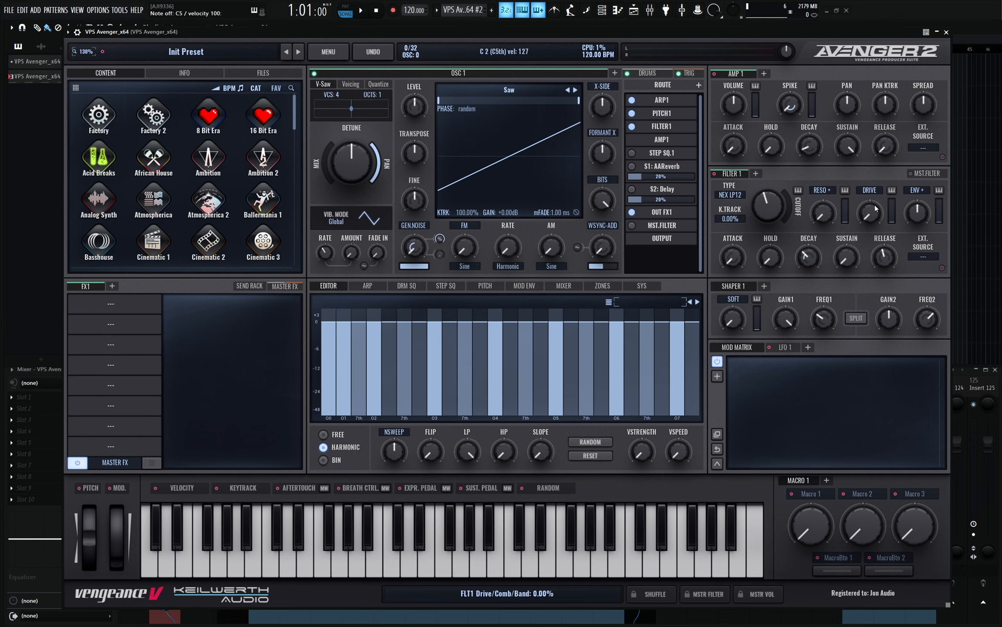
left_click_drag(768, 205, 768, 222)
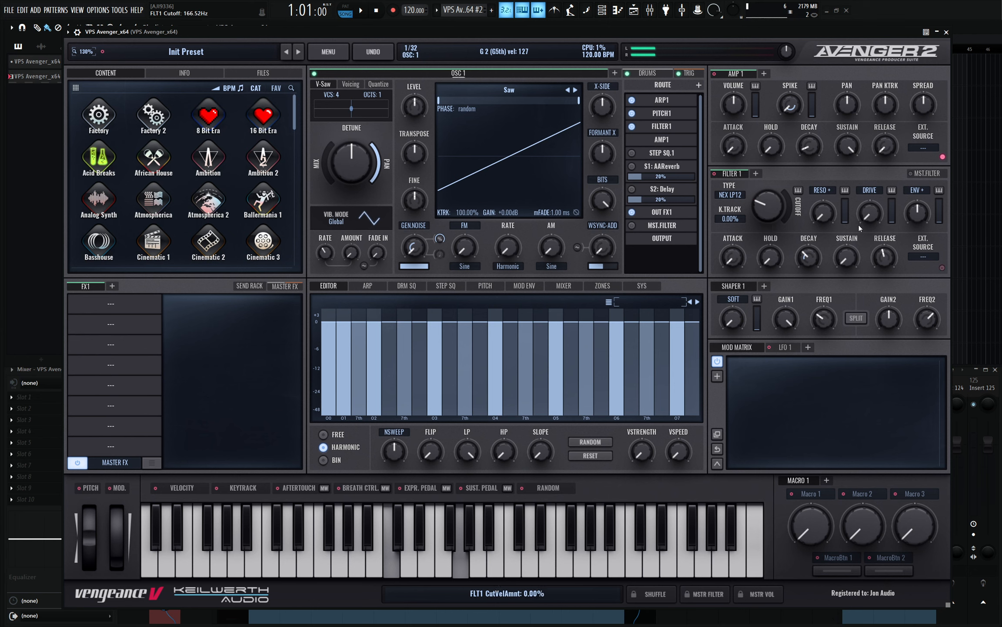
left_click_drag(917, 214, 917, 208)
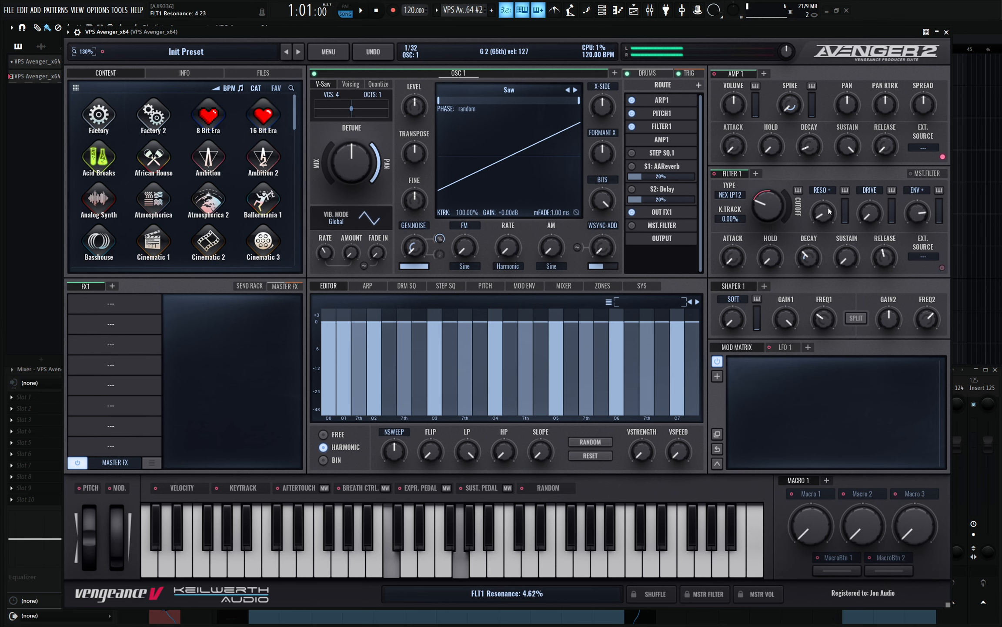
left_click_drag(379, 166, 379, 159)
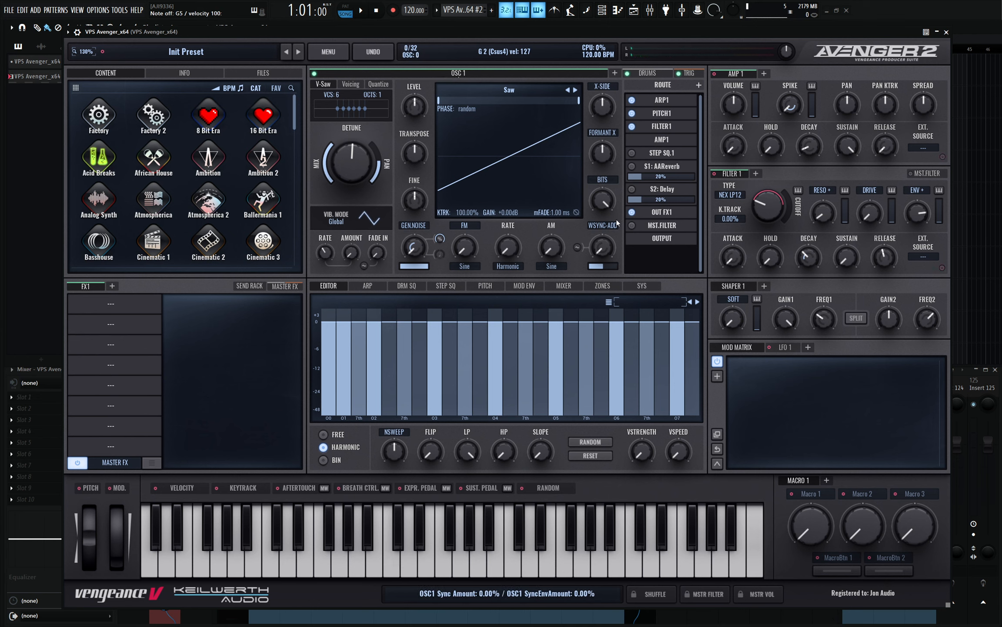
Open the ARP 1 randomizer and limit it to randomizing only the notes
left_click(368, 285)
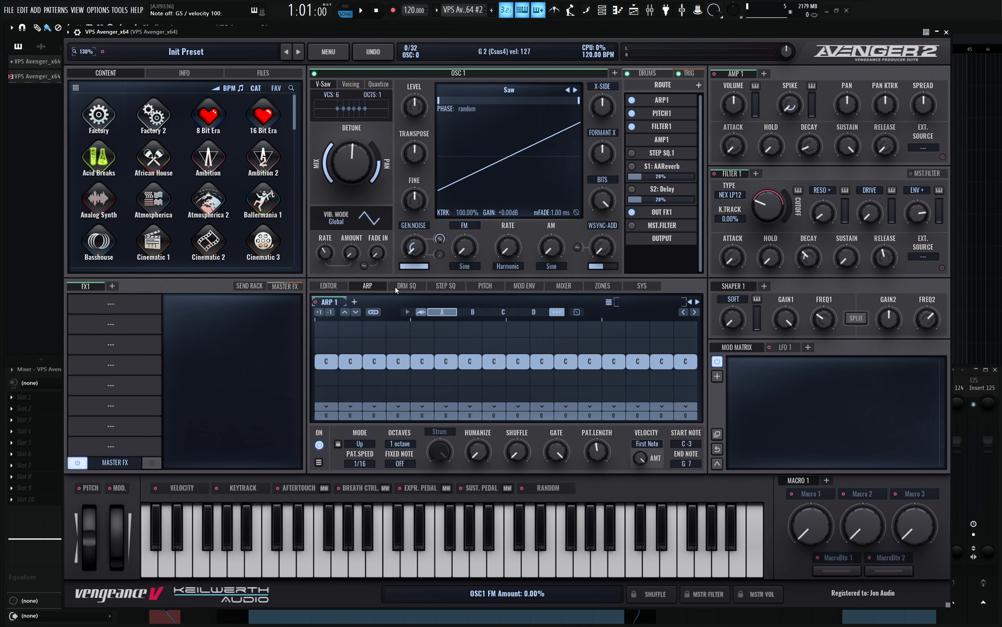
left_click(581, 312)
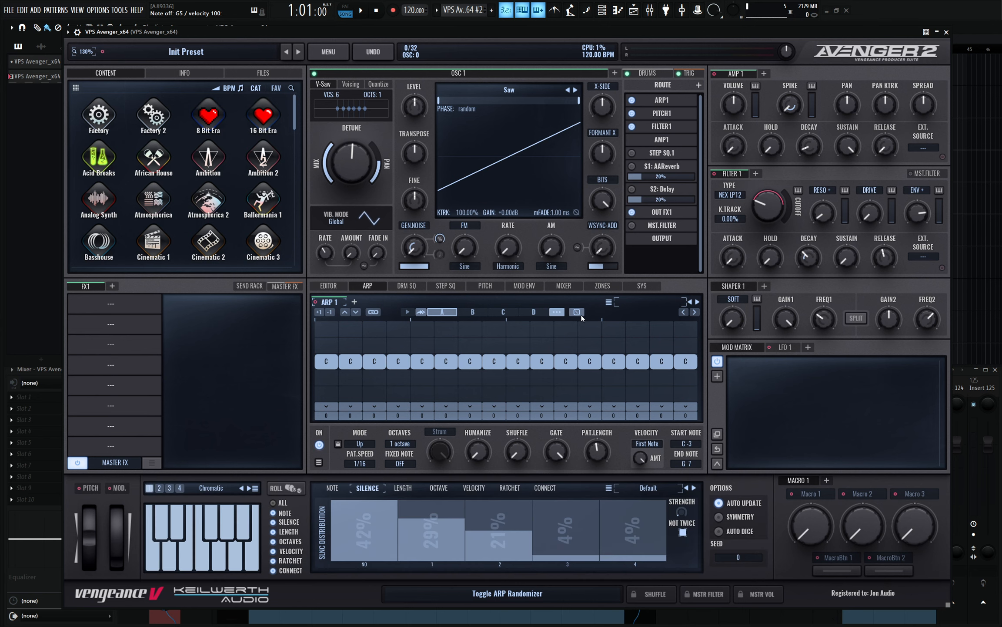
left_click(274, 513)
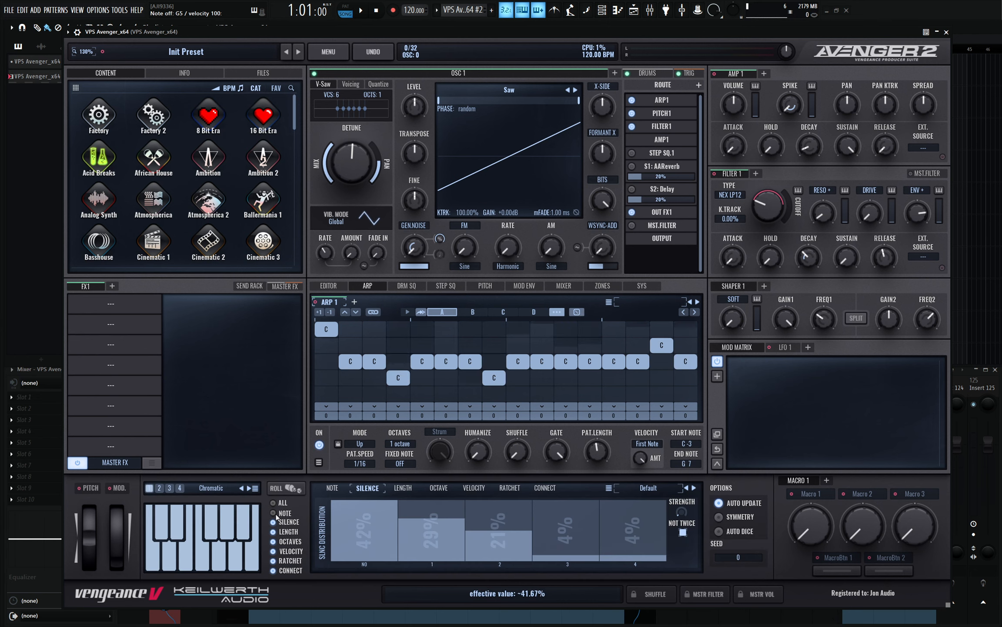
left_click(274, 569)
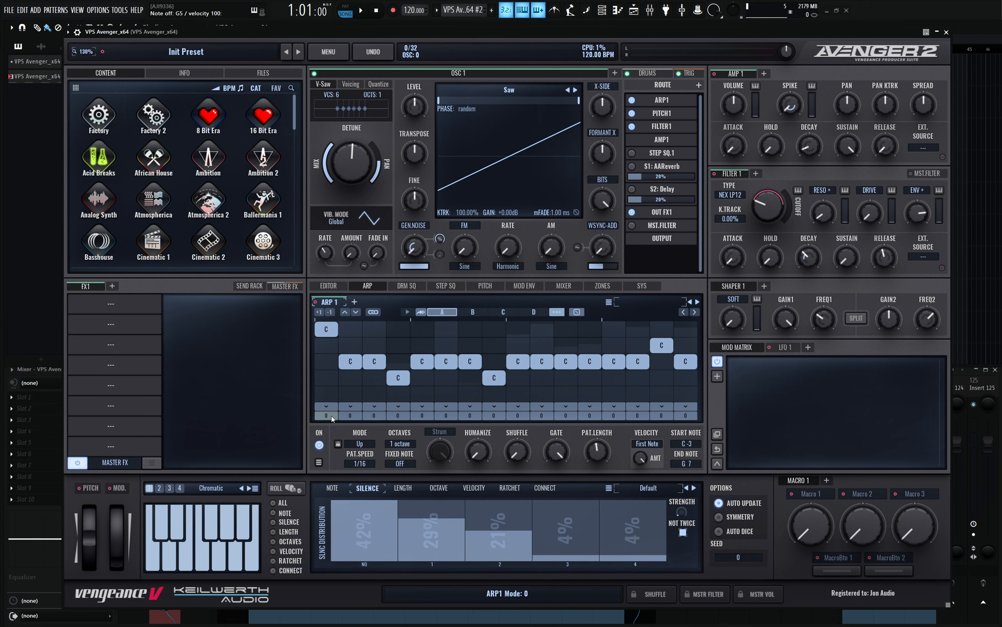
left_click(274, 513)
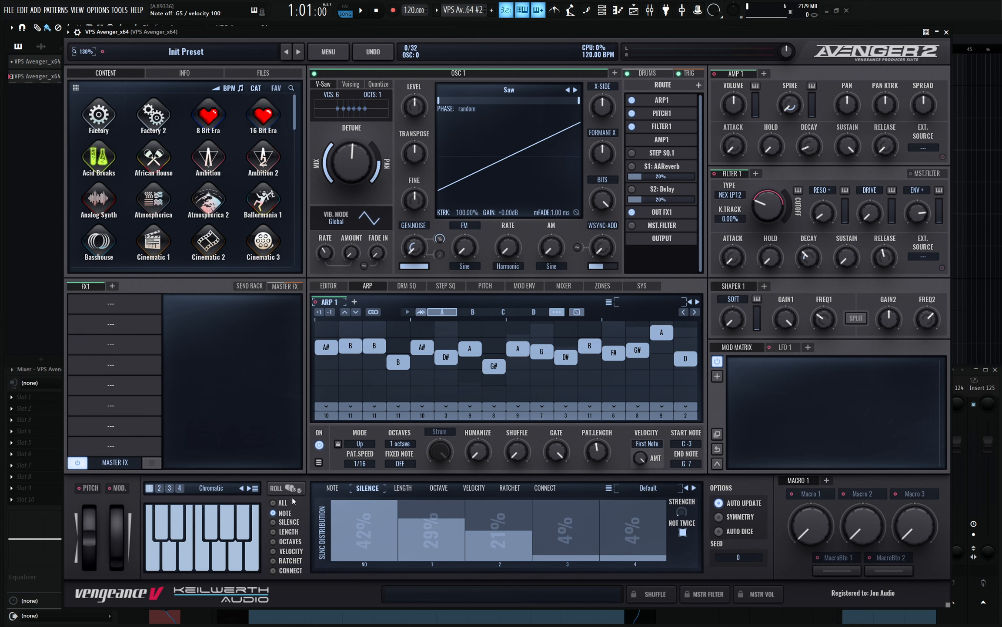
Set the randomizer scale to 18 Lydian, audition the arpeggio, and reroll its notes
left_click(255, 487)
left_click(224, 455)
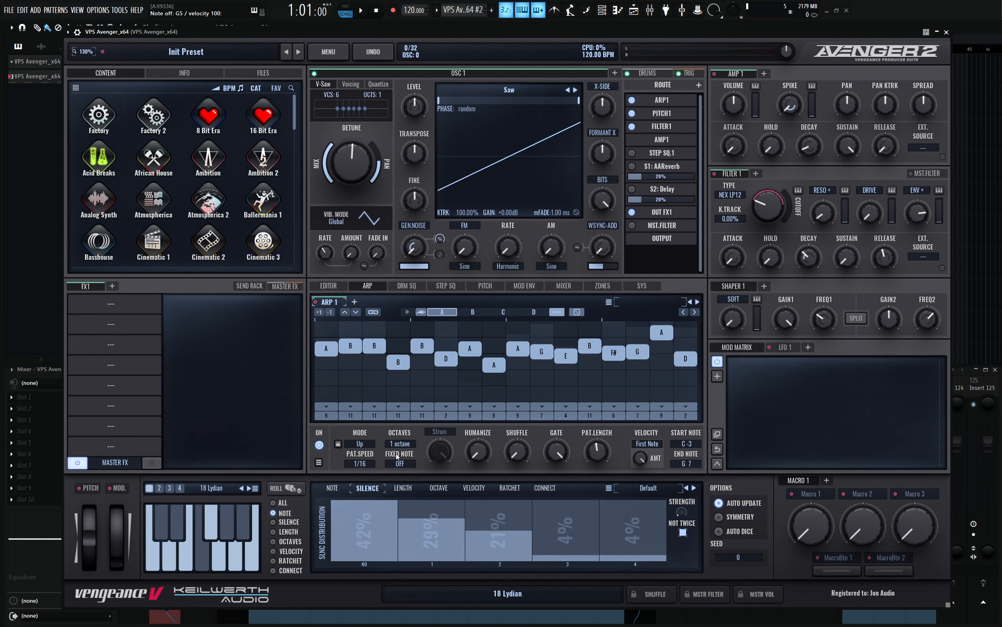
key("b")
key("z")
left_click(292, 488)
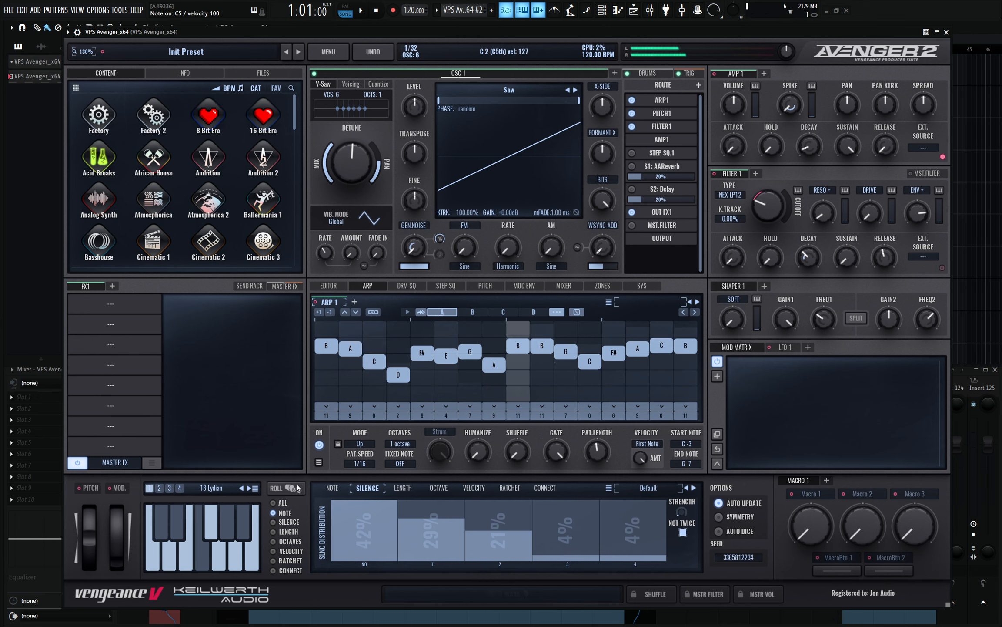
left_click(297, 487)
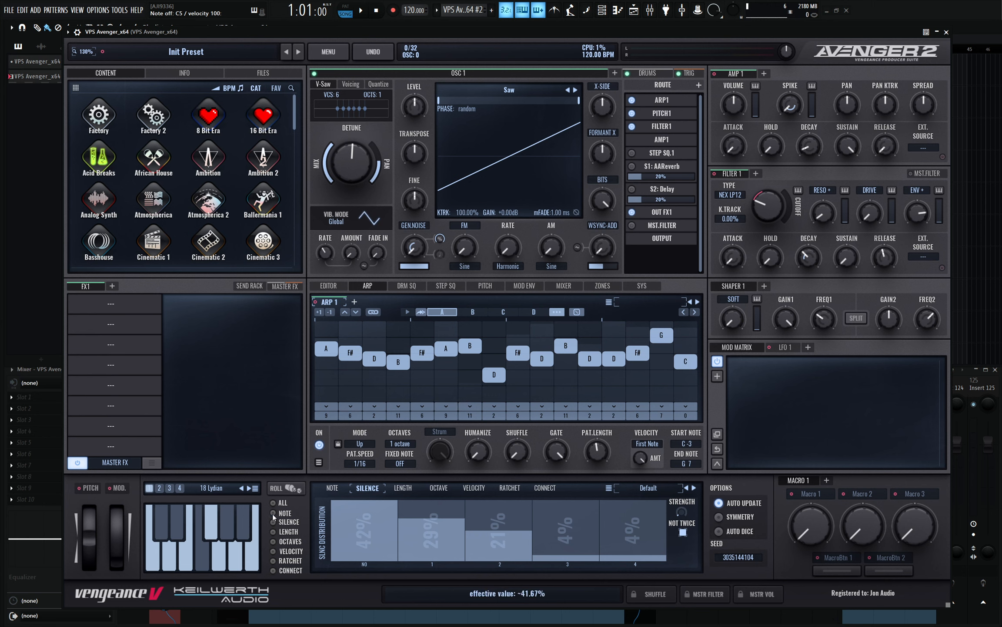
Randomize octaves with the distribution for -2, -1, +1 and +2 at 0%, rerolling and auditioning the pattern
left_click(273, 542)
left_click(439, 487)
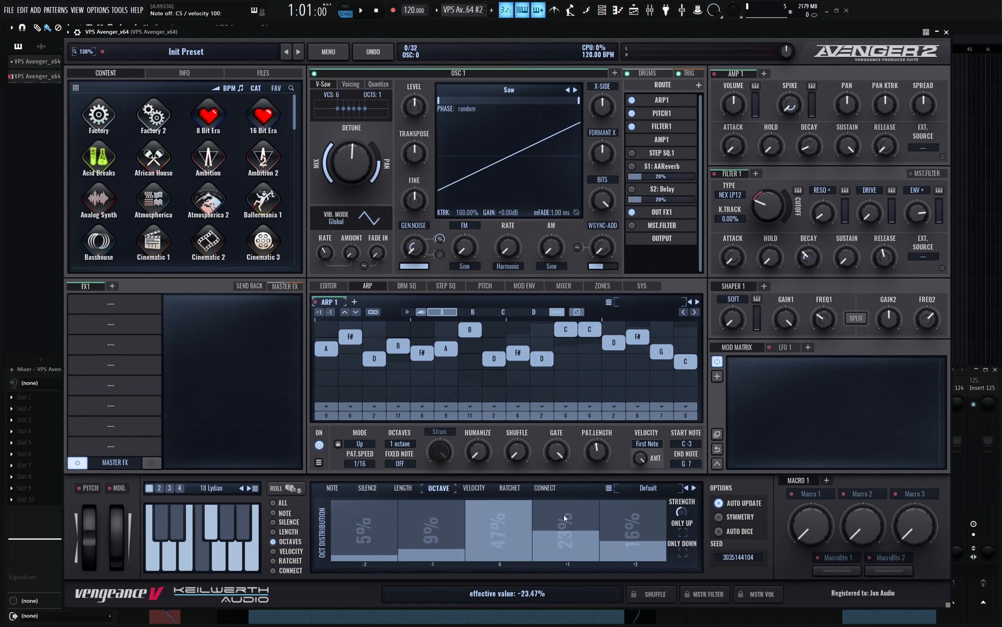
left_click_drag(383, 535, 380, 579)
left_click_drag(429, 543, 429, 578)
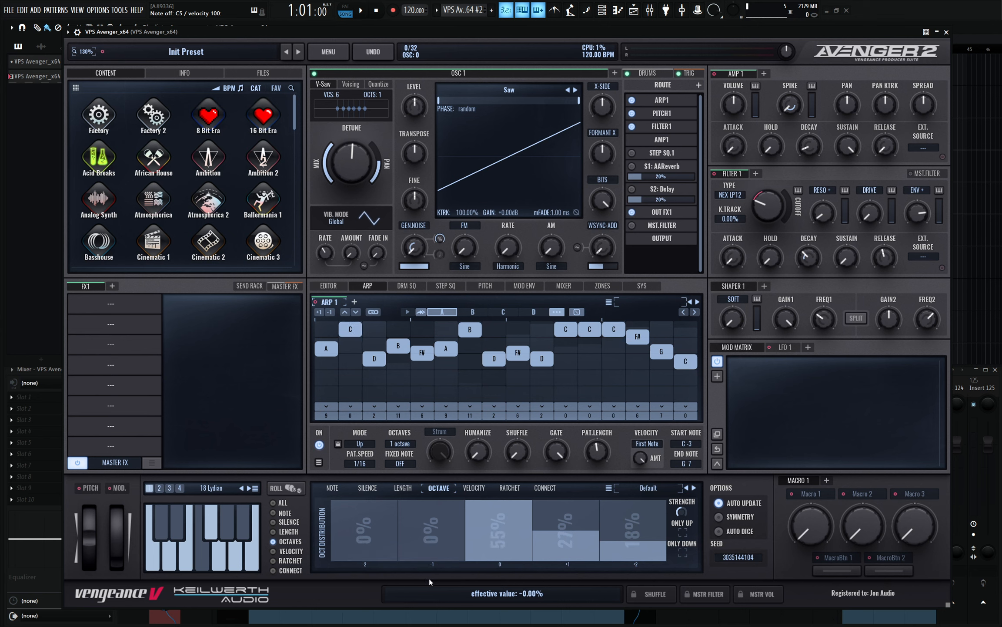
left_click_drag(549, 540, 549, 568)
left_click_drag(622, 550, 647, 575)
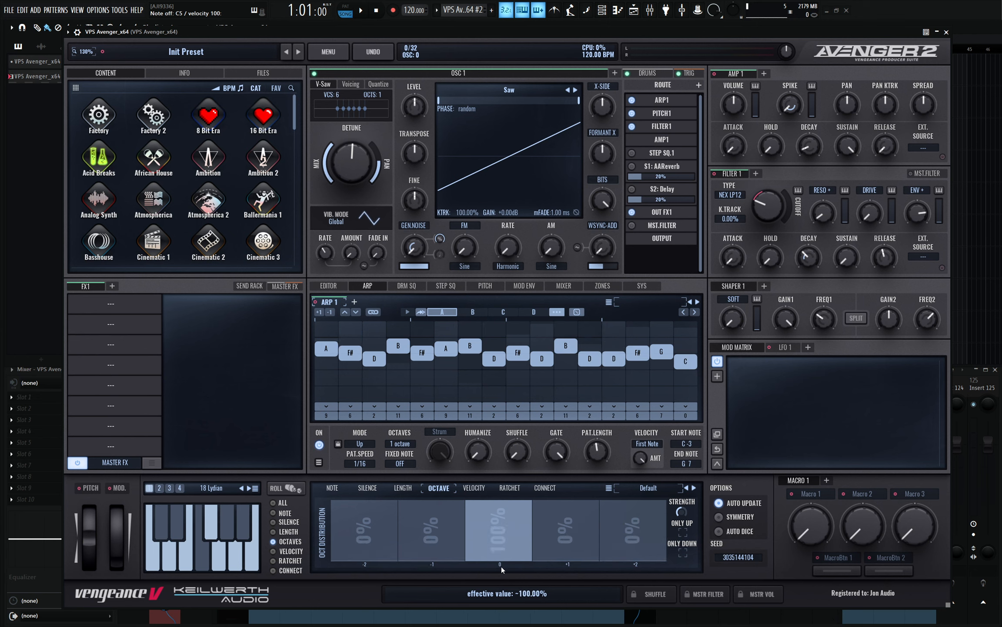
left_click(292, 489)
key("z")
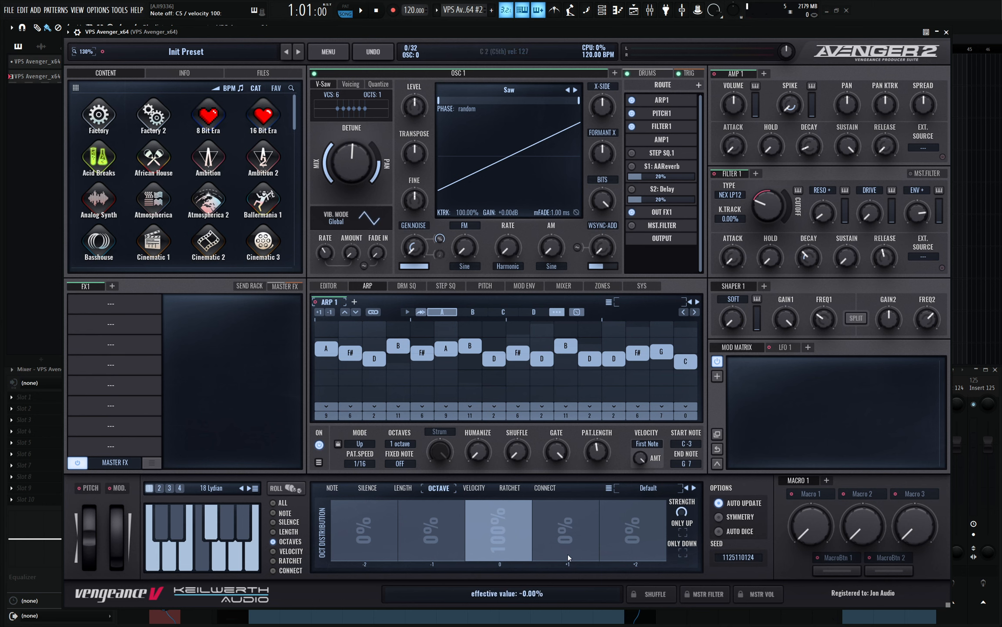
Audition the arpeggio while raising the octave distribution to about 12% for +1 and then about 16% for -1
key("z")
left_click_drag(569, 554, 570, 551)
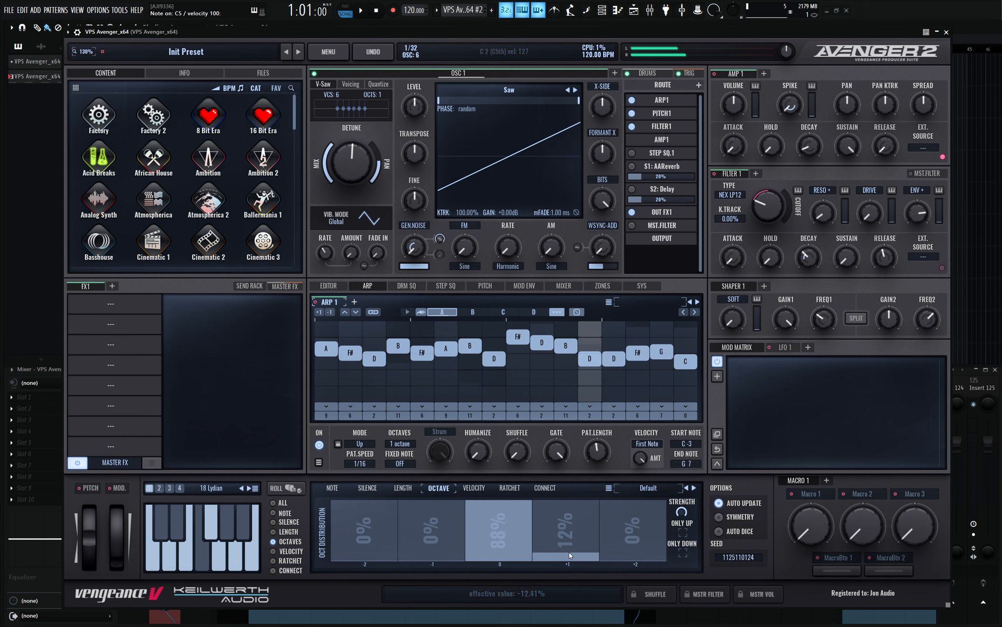
left_click_drag(443, 558, 445, 549)
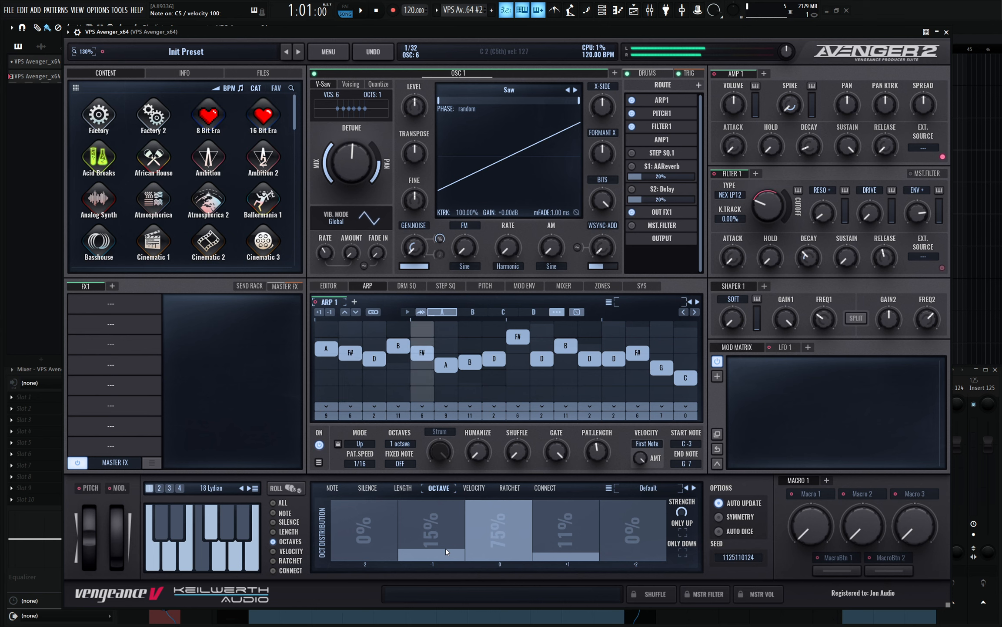
left_click(446, 548)
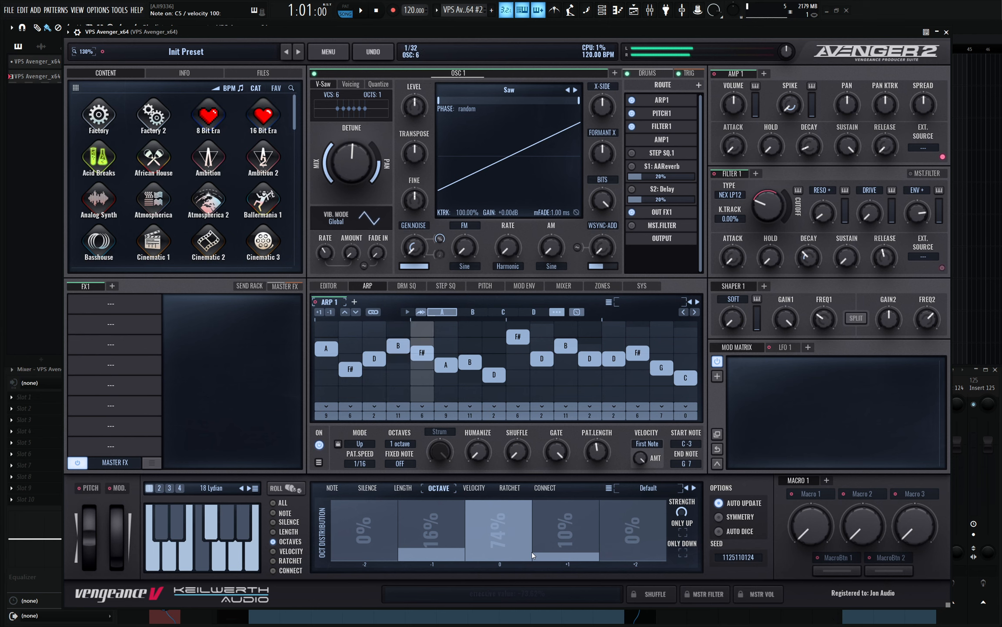
Add a Delay in the first FX1 slot and narrow its filter range, with the low-pass at about 14.6 kHz
left_click(112, 303)
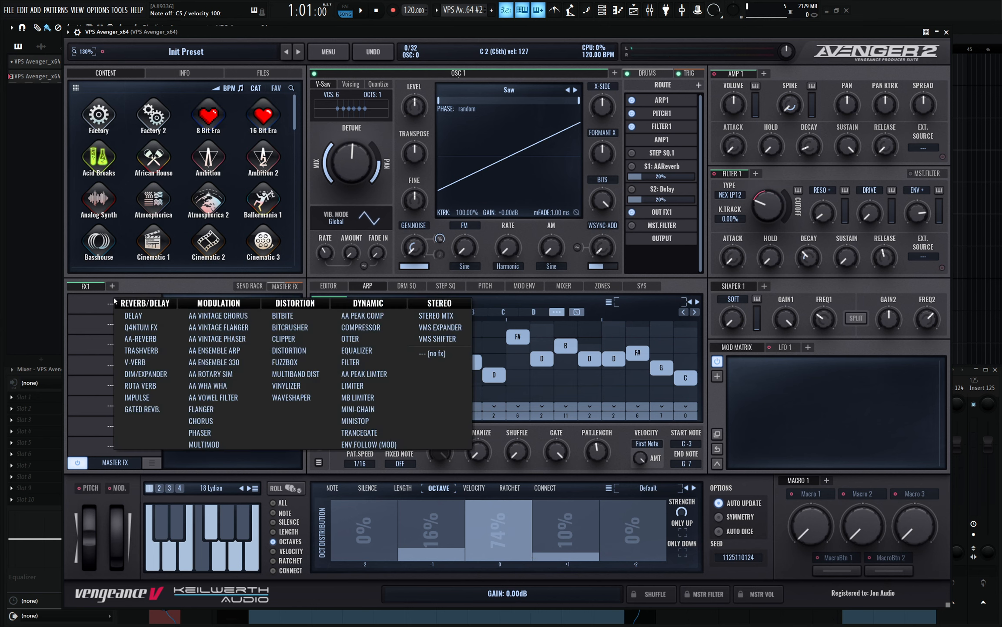
left_click(144, 315)
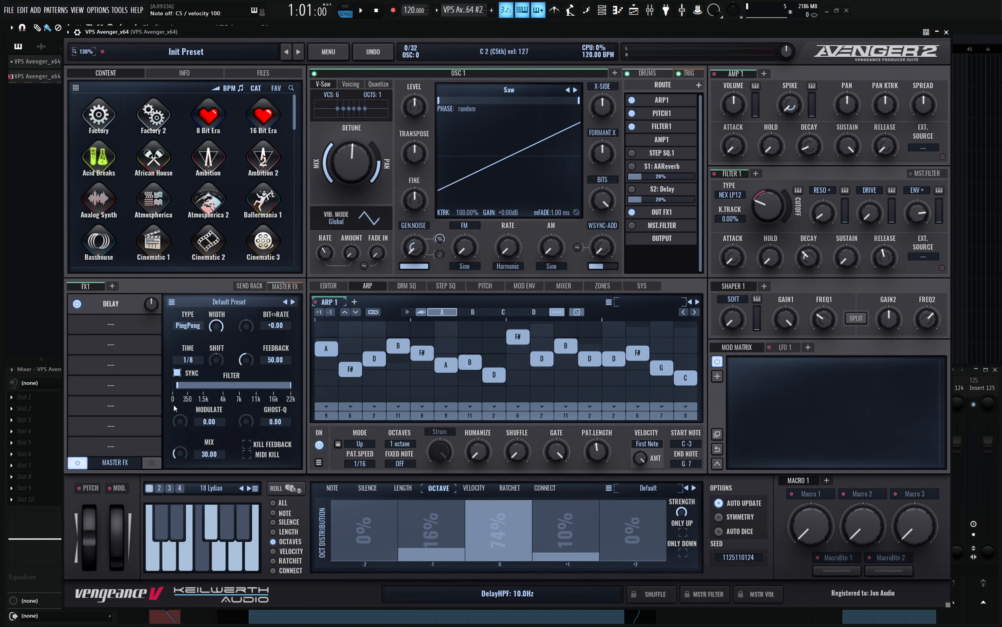
left_click(270, 385)
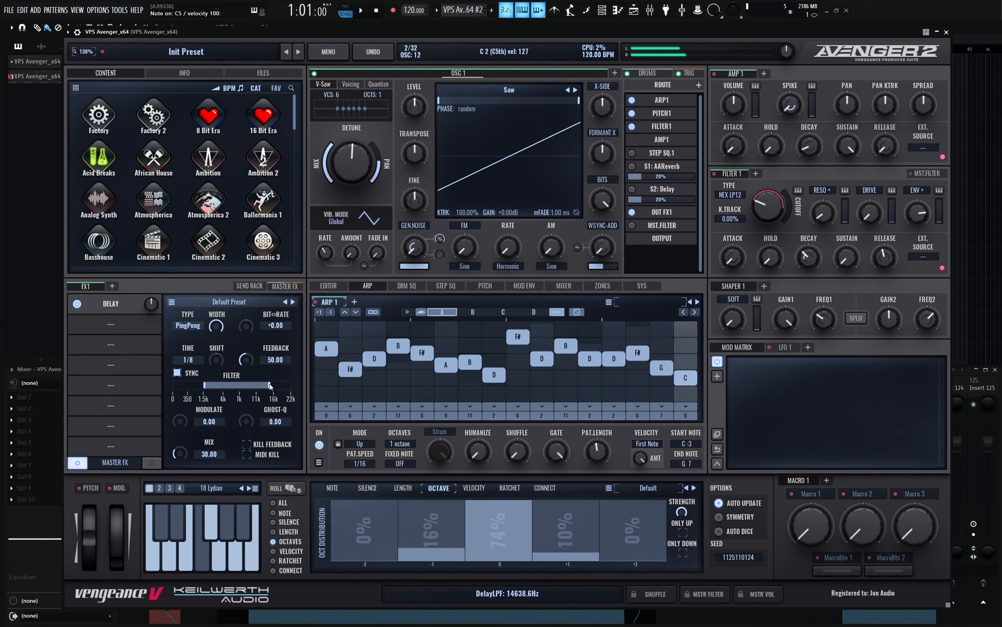
Load the Beater drumkit and set Filter 1's envelope amount to about 73%
left_click(647, 72)
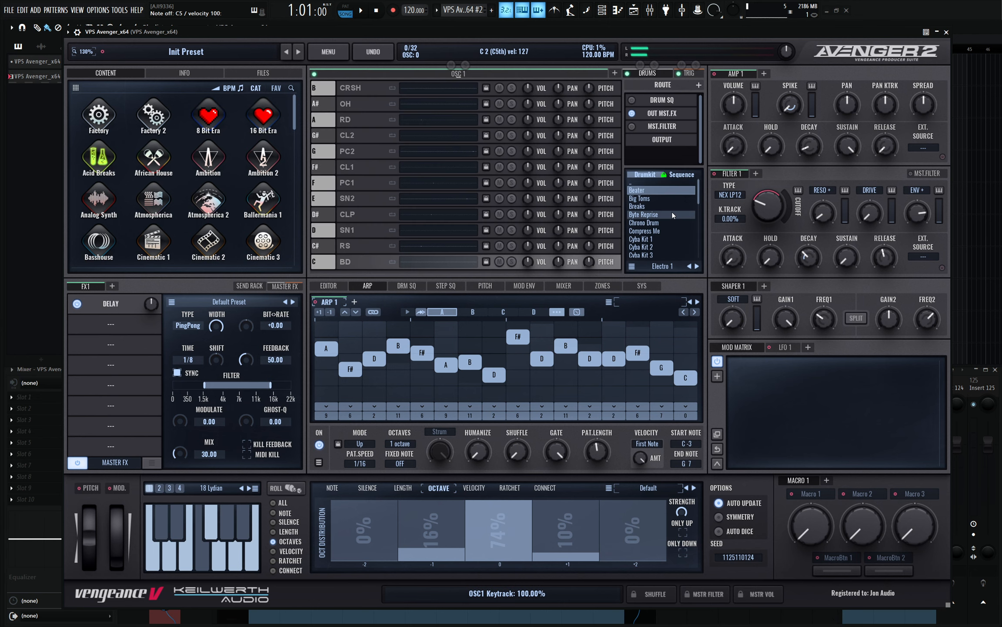
left_click(645, 191)
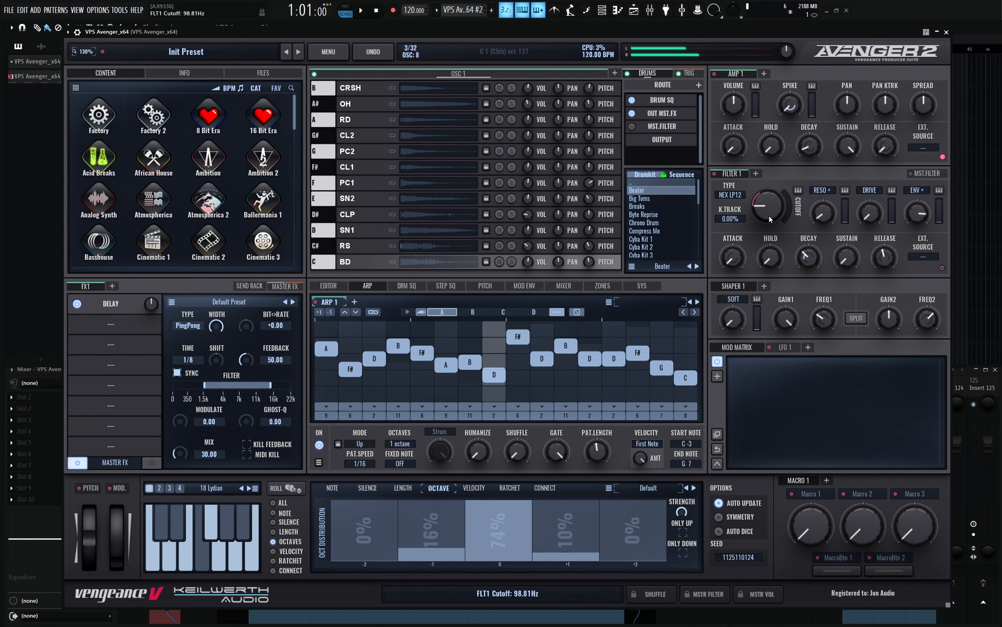
left_click_drag(914, 218, 914, 218)
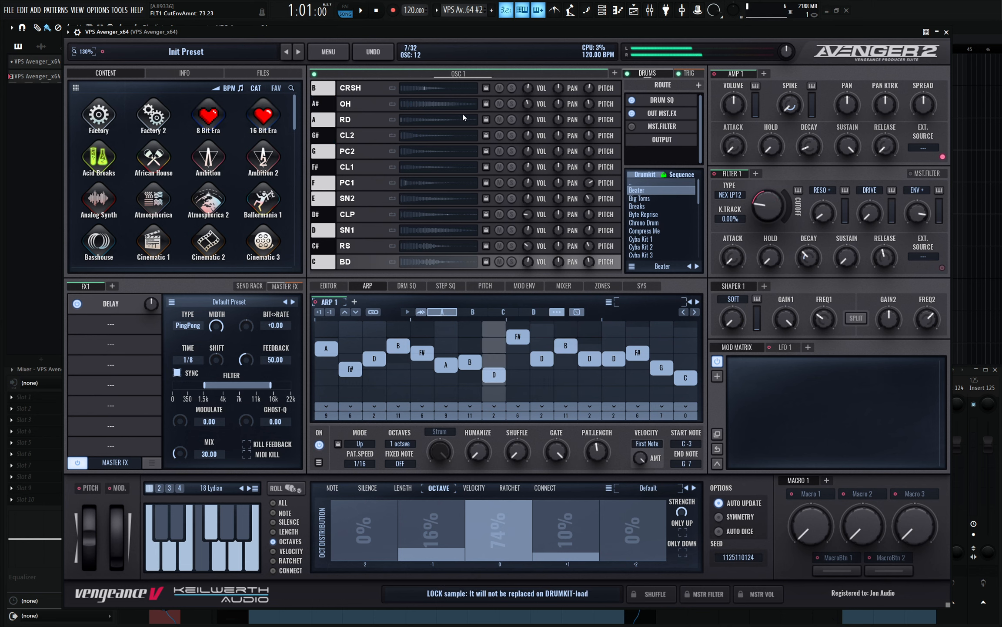
Return to OSC 1 and increase AMP 1's Spread in Alternate mode
left_click(459, 73)
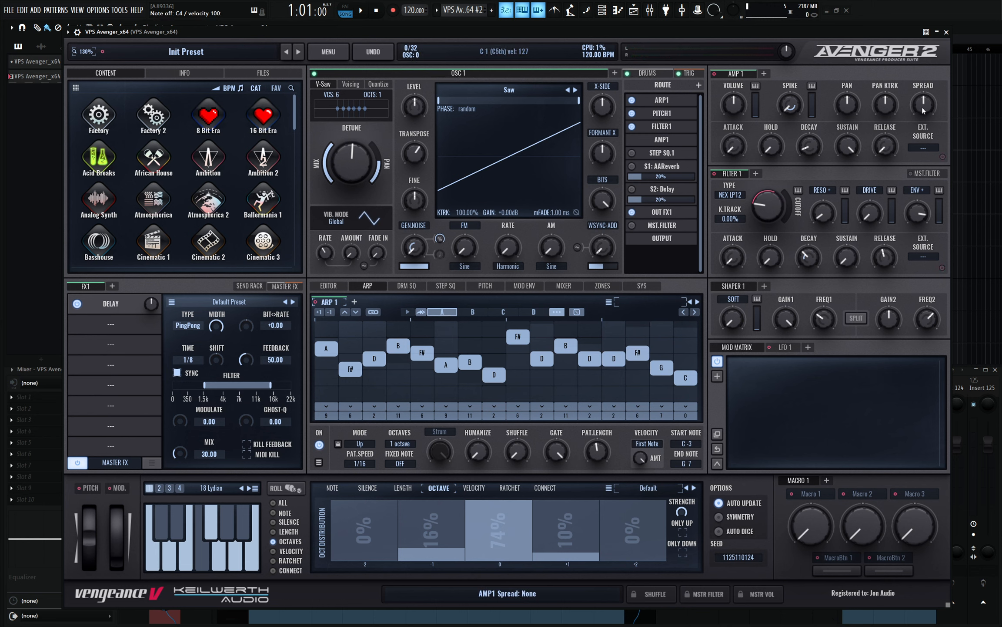
left_click_drag(923, 111, 926, 102)
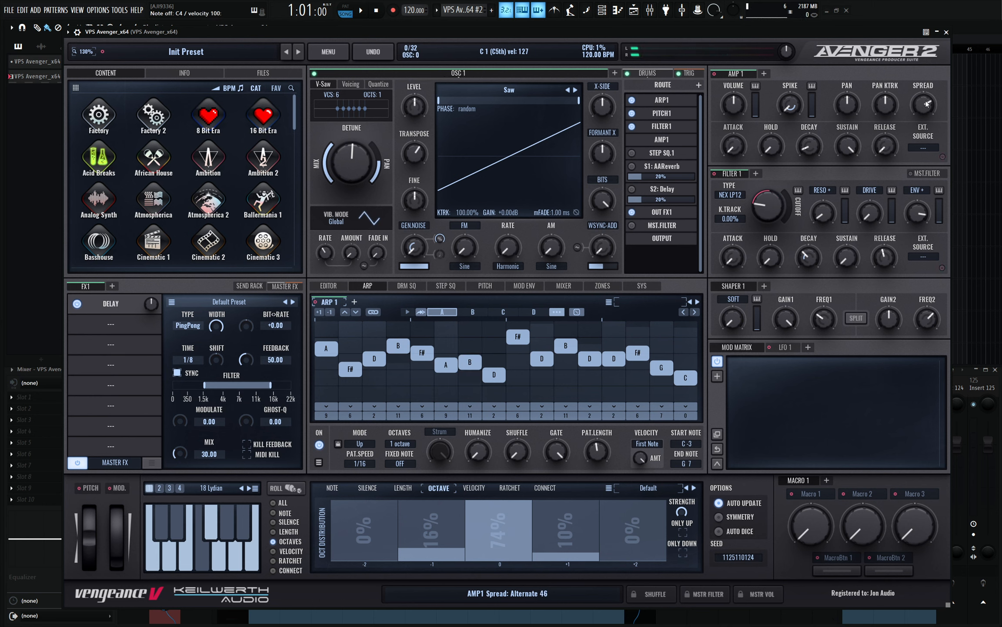
left_click_drag(927, 104, 928, 95)
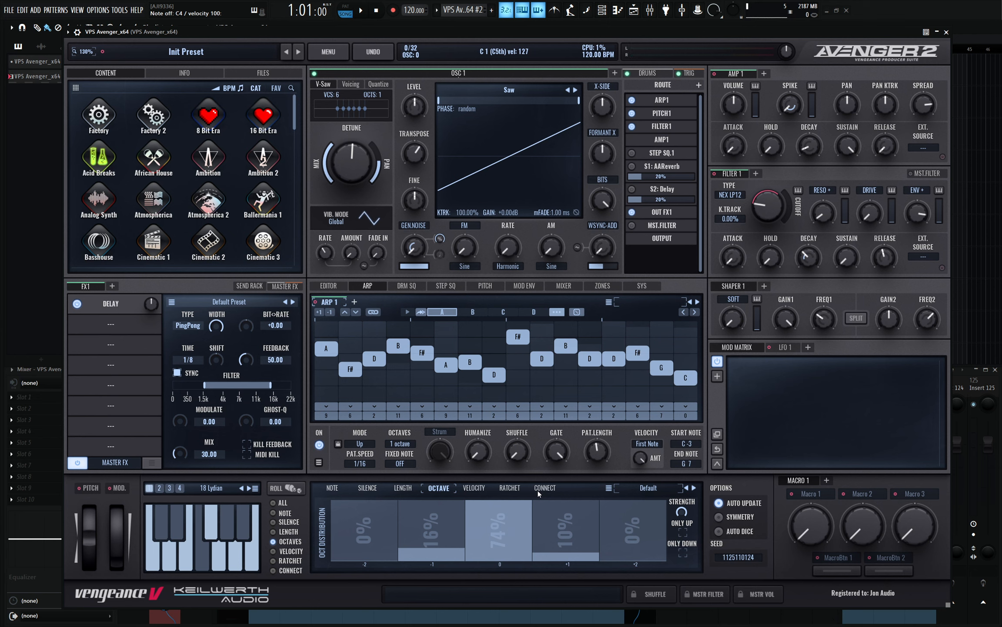
Enable silence randomization with its distribution at 0% for 1 to 4, and audition the arpeggio
left_click(369, 489)
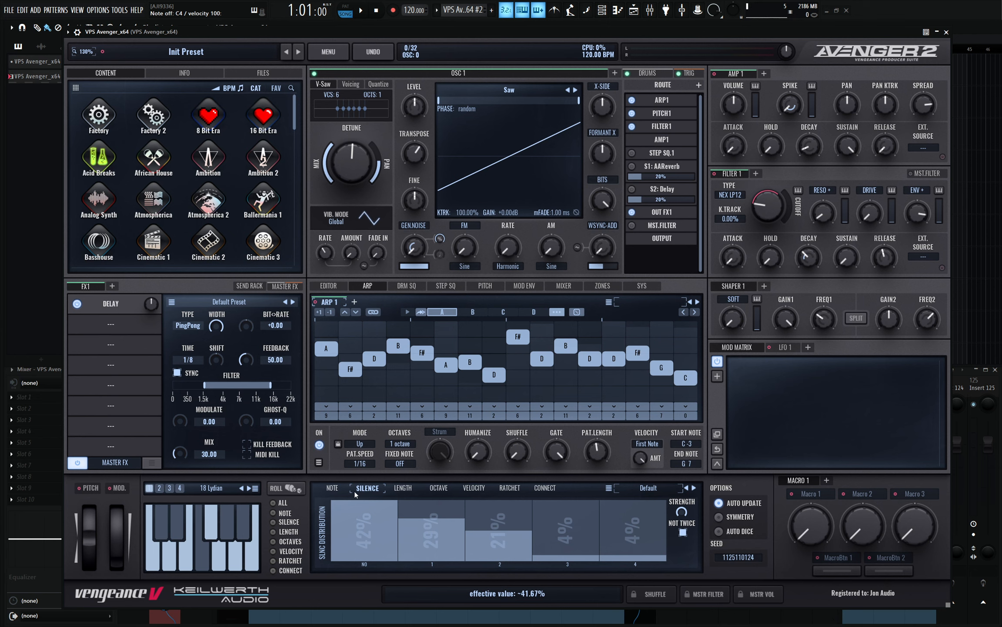
left_click(278, 521)
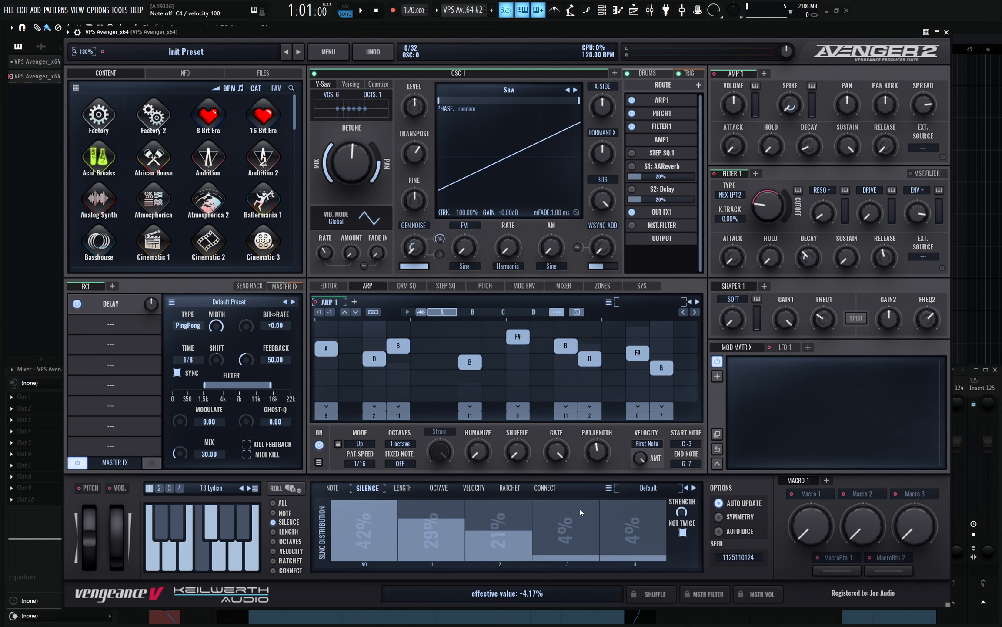
mouse_move(629, 556)
left_mouse_down()
mouse_move(581, 569)
mouse_move(460, 568)
left_mouse_up()
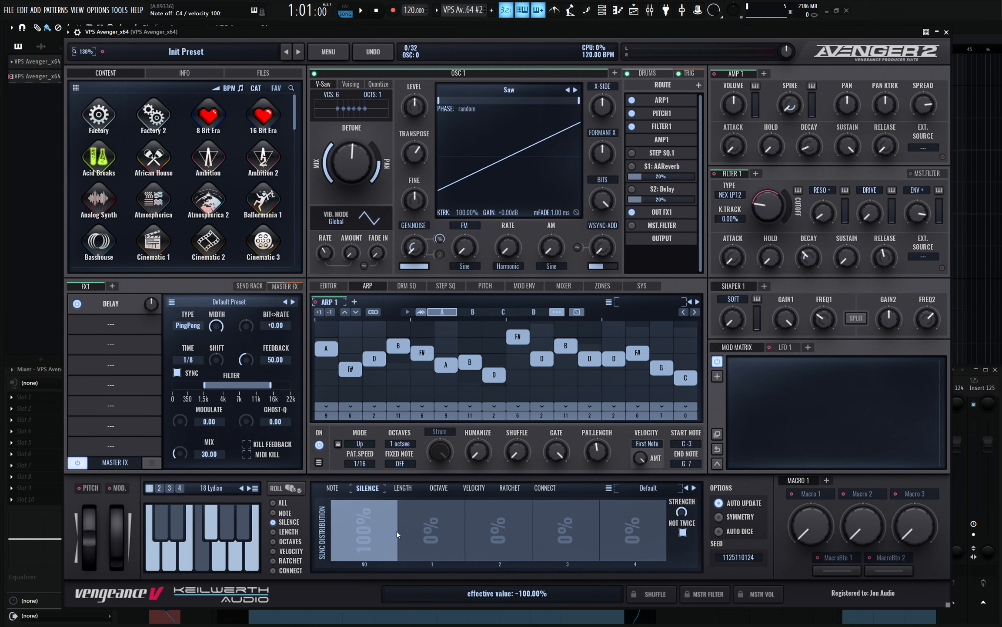
key("z")
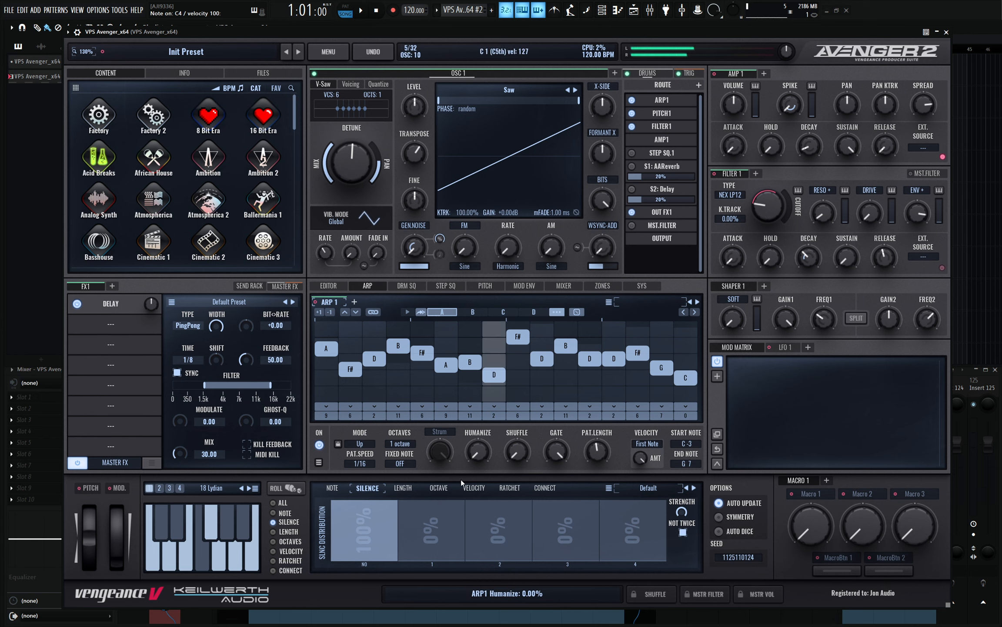
key("z")
Raise the silence distribution to about 23% for 1 and 18% for 2, and reroll the pattern's rests
mouse_move(441, 558)
left_mouse_down()
mouse_move(449, 537)
mouse_move(485, 542)
left_mouse_up()
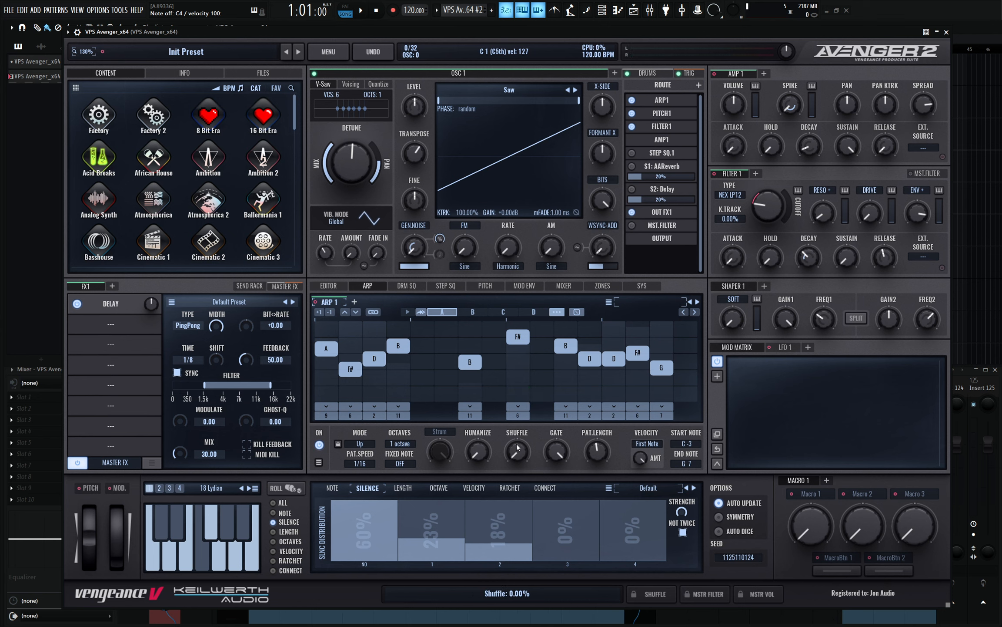
left_click(290, 488)
left_click(290, 488)
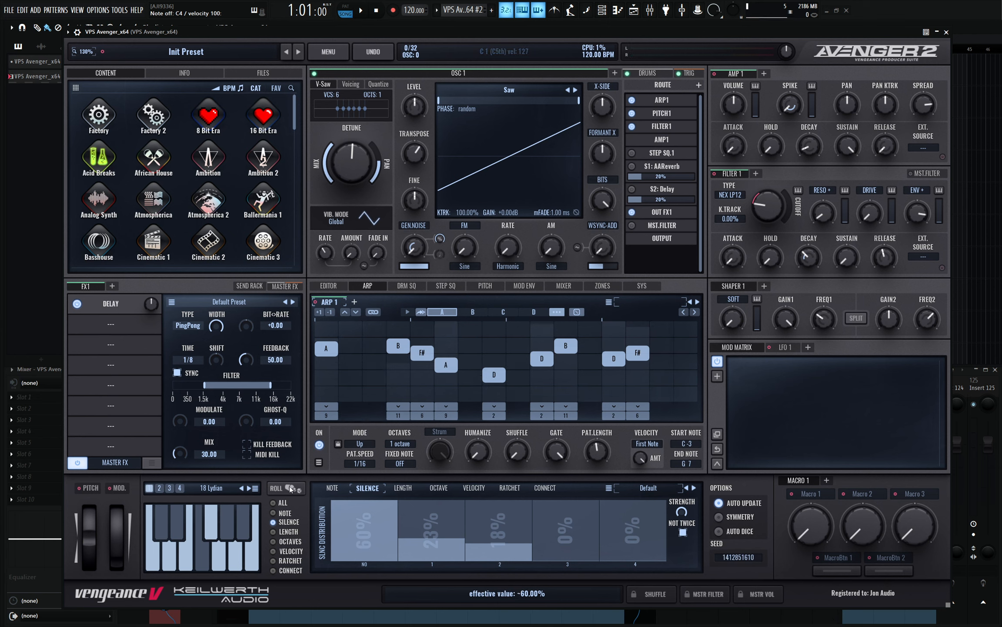
Reroll the arpeggio's silence pattern repeatedly while auditioning the different rest placements
left_click(291, 488)
left_click(290, 488)
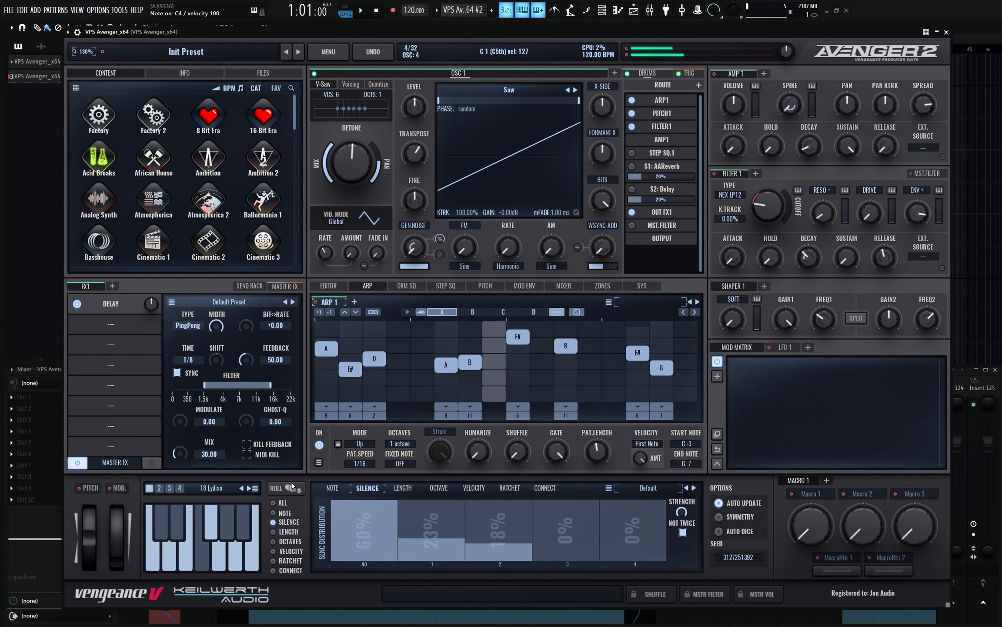
left_click(290, 488)
left_click(292, 487)
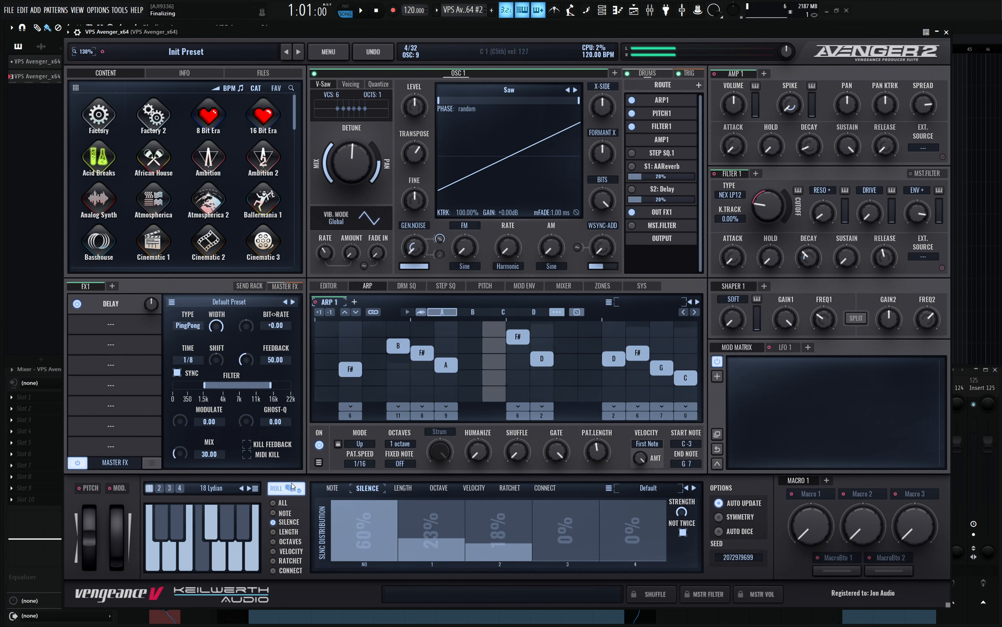
left_click(291, 487)
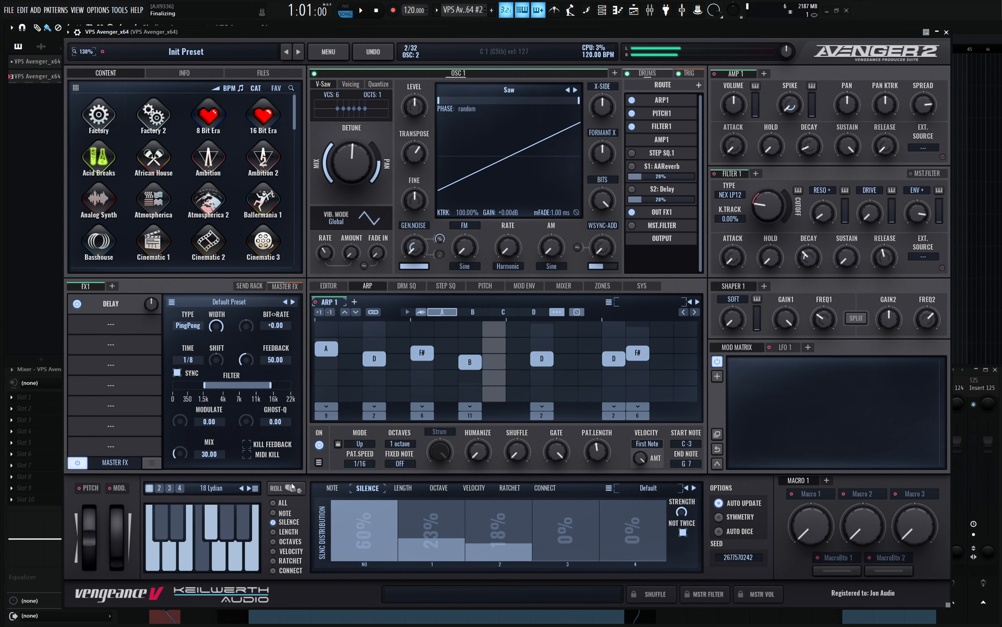
left_click(292, 487)
left_click(291, 488)
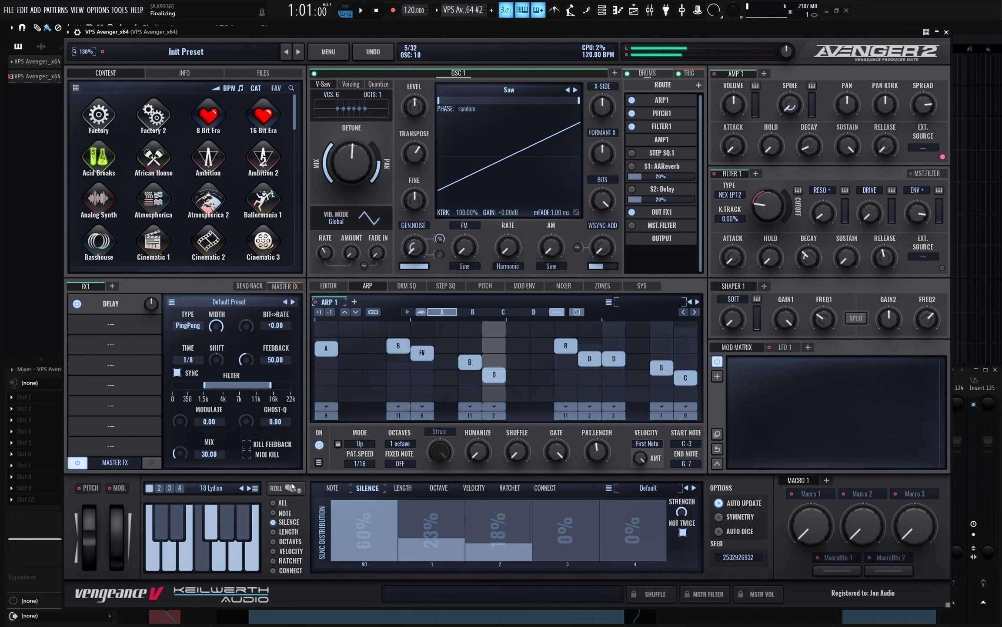
left_click(292, 487)
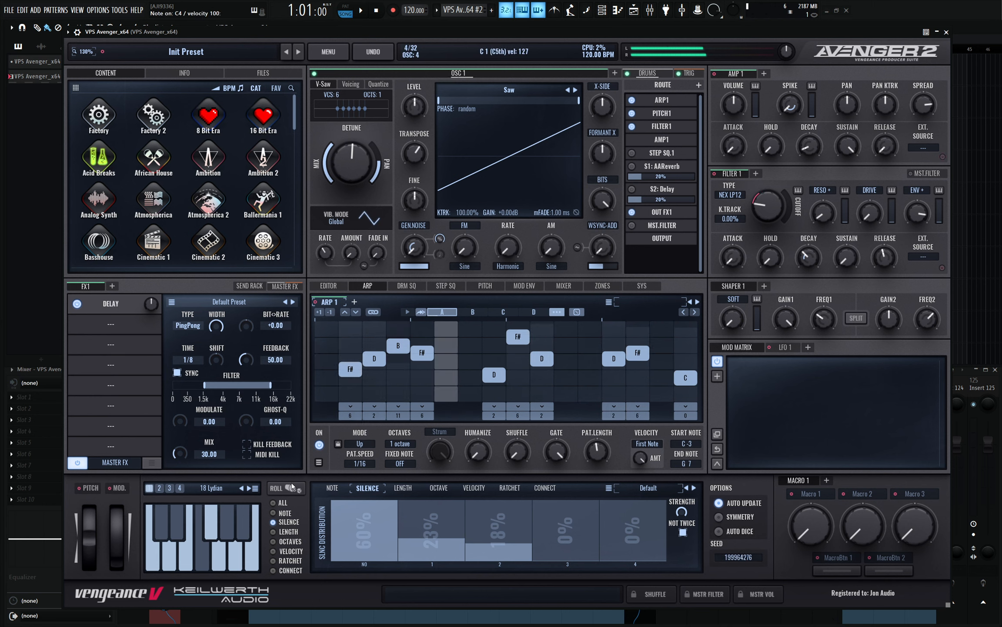
left_click(291, 487)
Set the silence distribution to 0% for 2 and about 28% for 1, and reroll the rests
left_click_drag(509, 556, 507, 571)
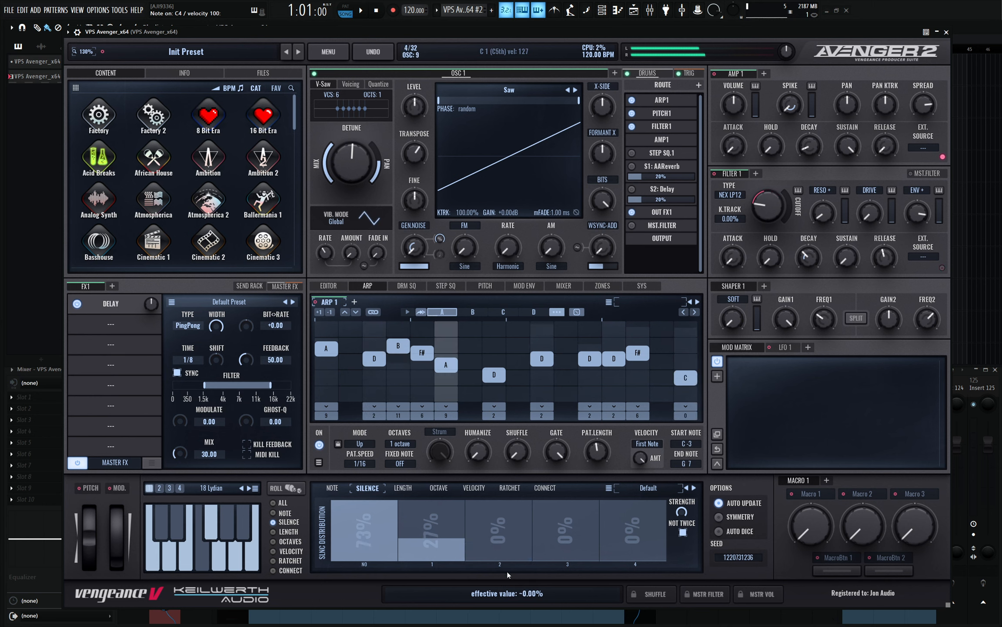
left_click_drag(424, 542, 423, 539)
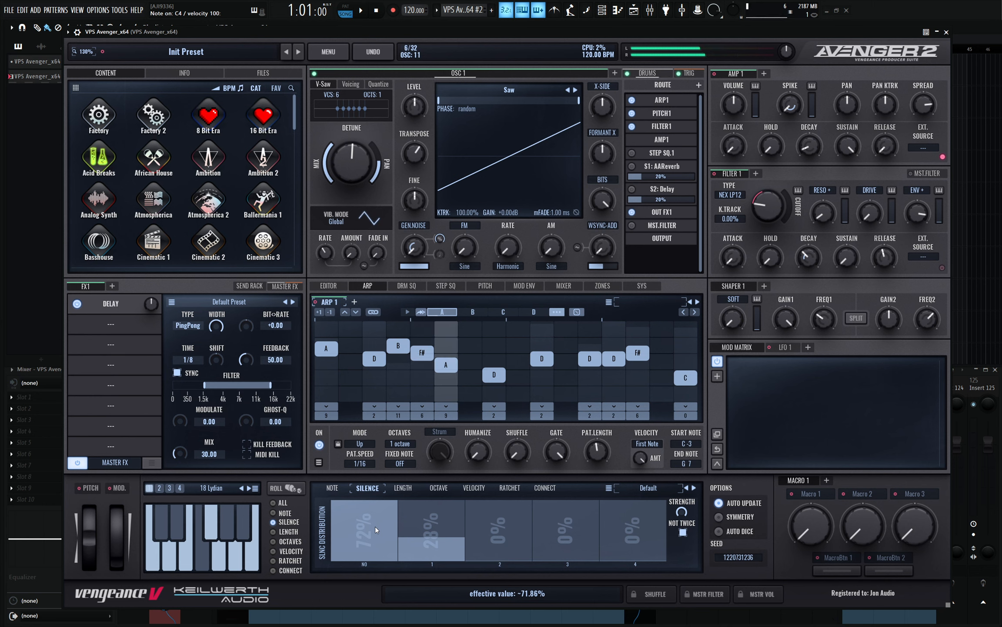
left_click(295, 488)
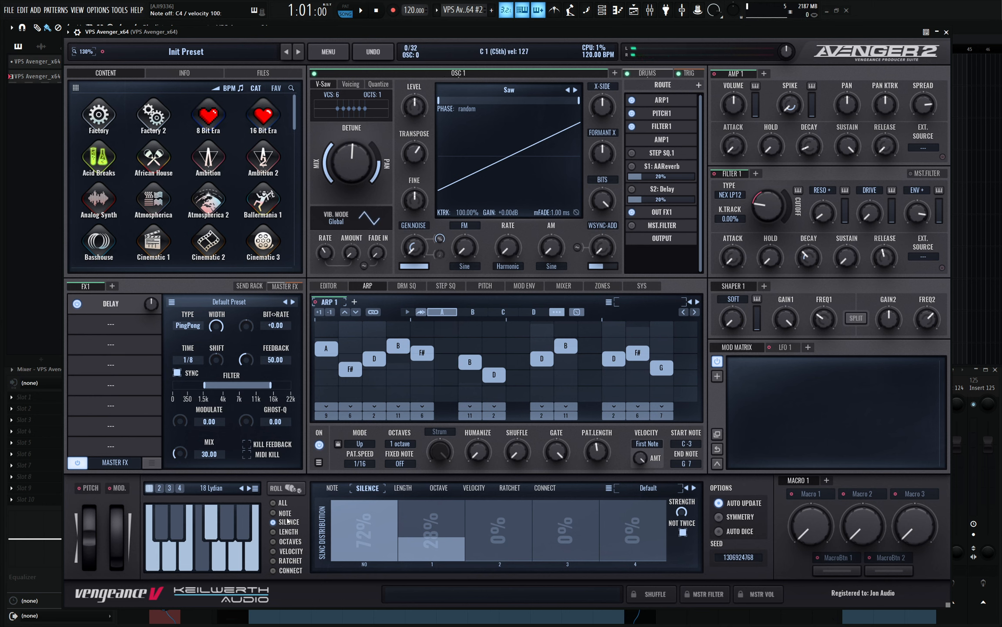
Restrict randomization to note length, set every length except 1 to 0%, and audition the arpeggio
left_click(413, 489)
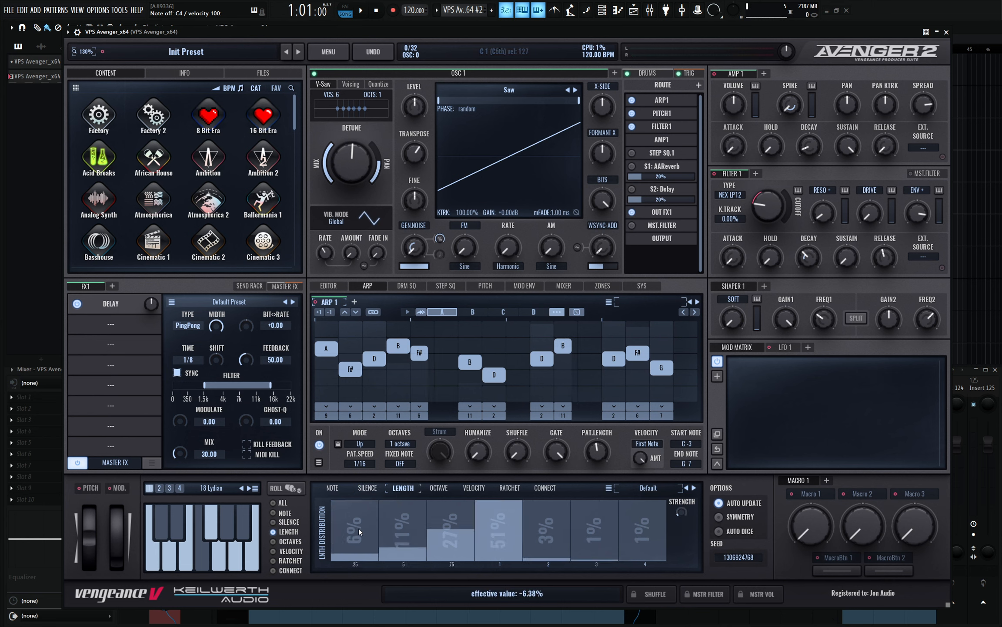
mouse_move(358, 527)
left_mouse_down()
mouse_move(358, 573)
mouse_move(436, 573)
left_mouse_up()
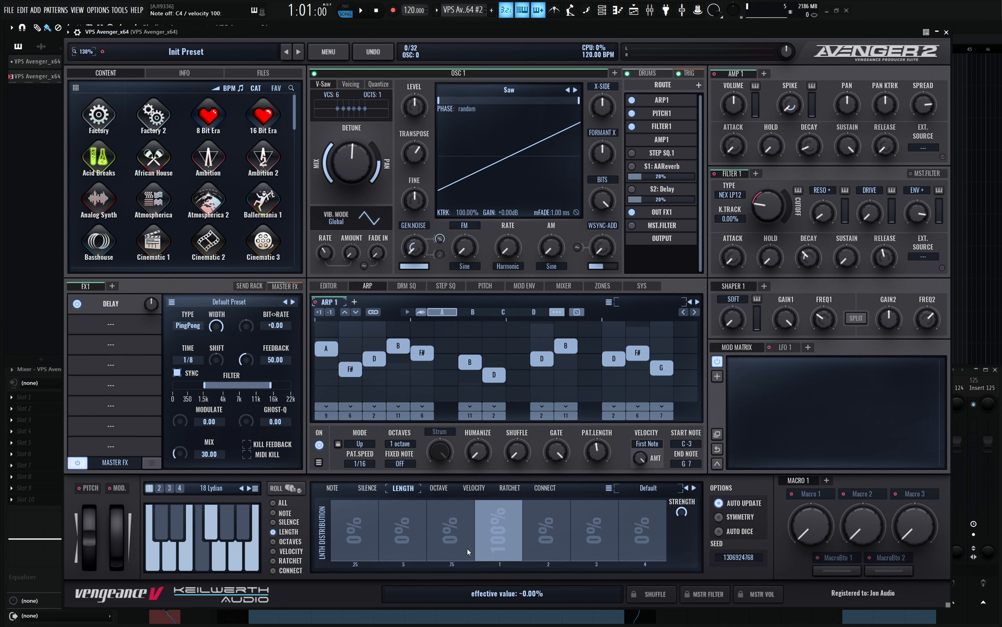
key("z")
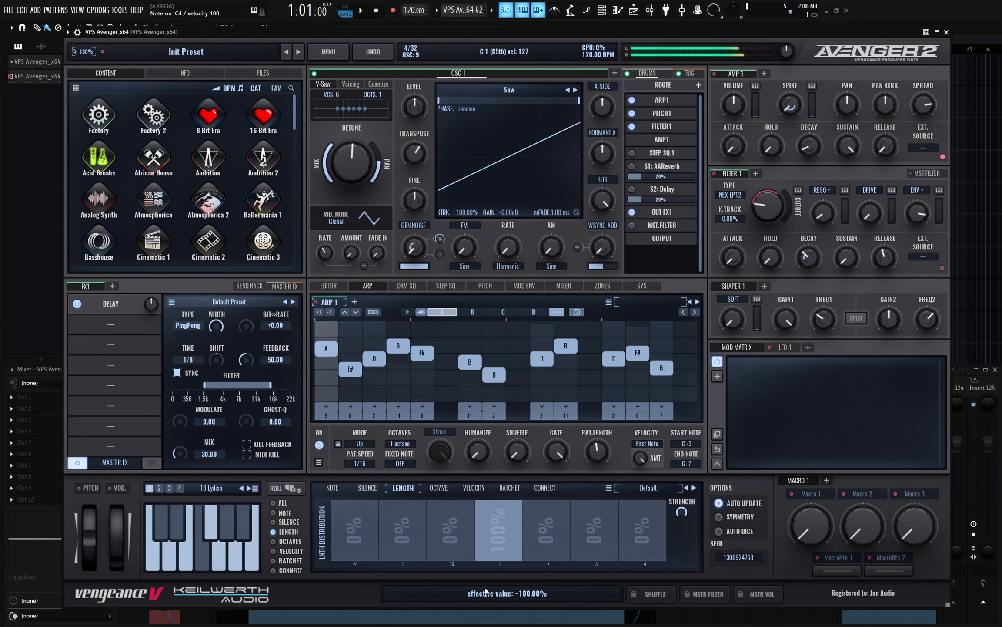
Raise the length distribution for 2 to about 31%
left_click_drag(550, 551, 549, 525)
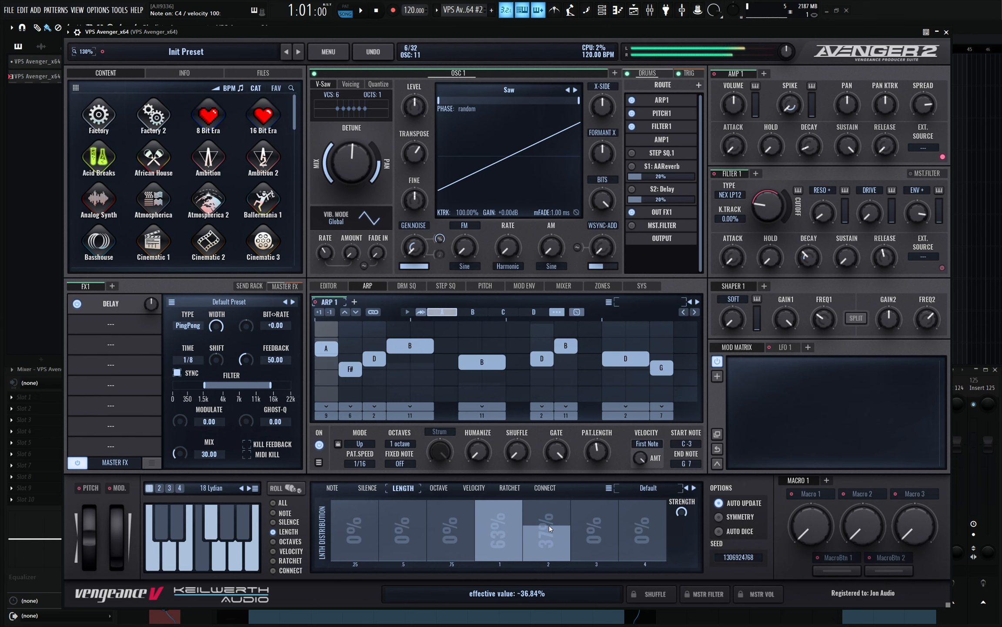
left_click_drag(549, 525, 550, 529)
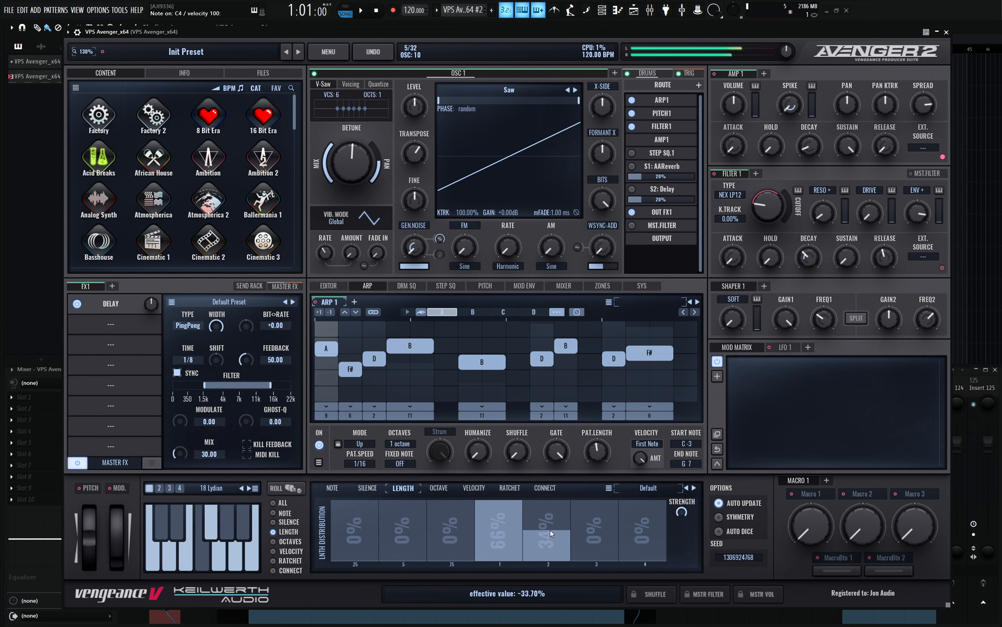
left_click_drag(550, 530, 549, 532)
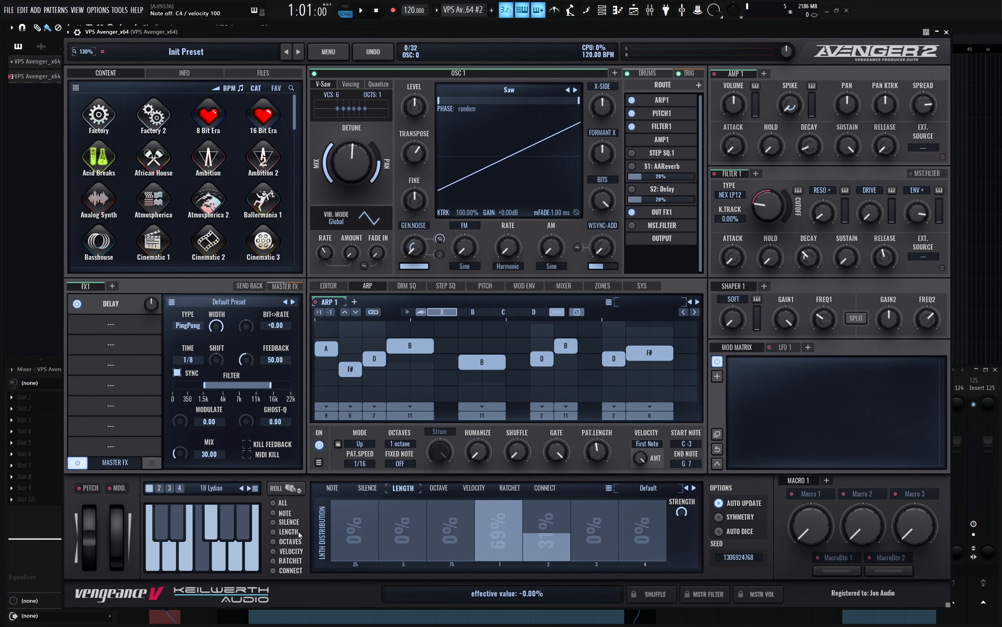
Switch randomization to notes only and reroll the arpeggio's pitches several times while auditioning them
left_click(274, 513)
left_click(333, 488)
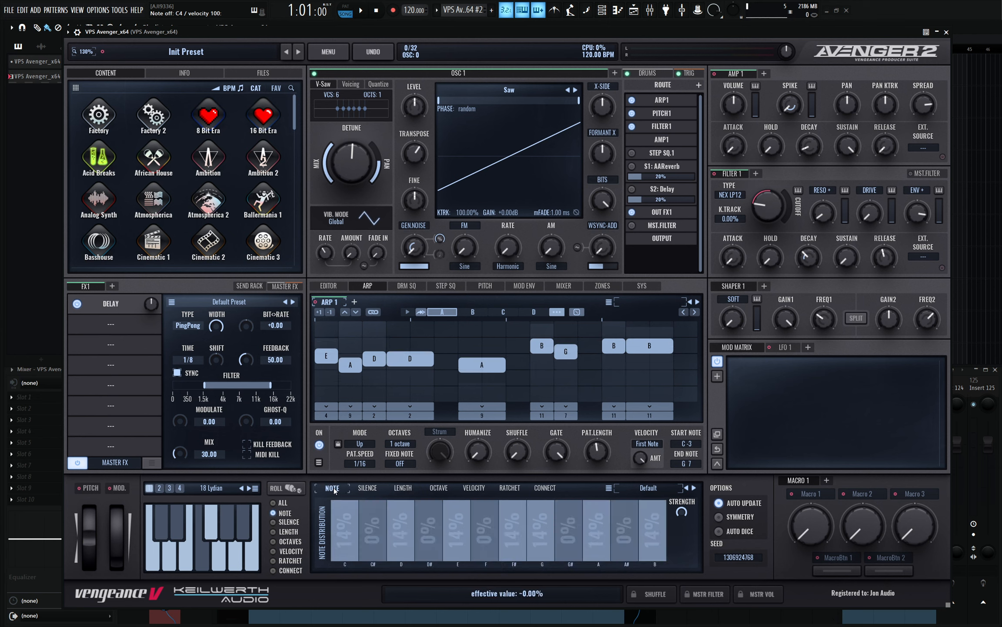
left_click(299, 486)
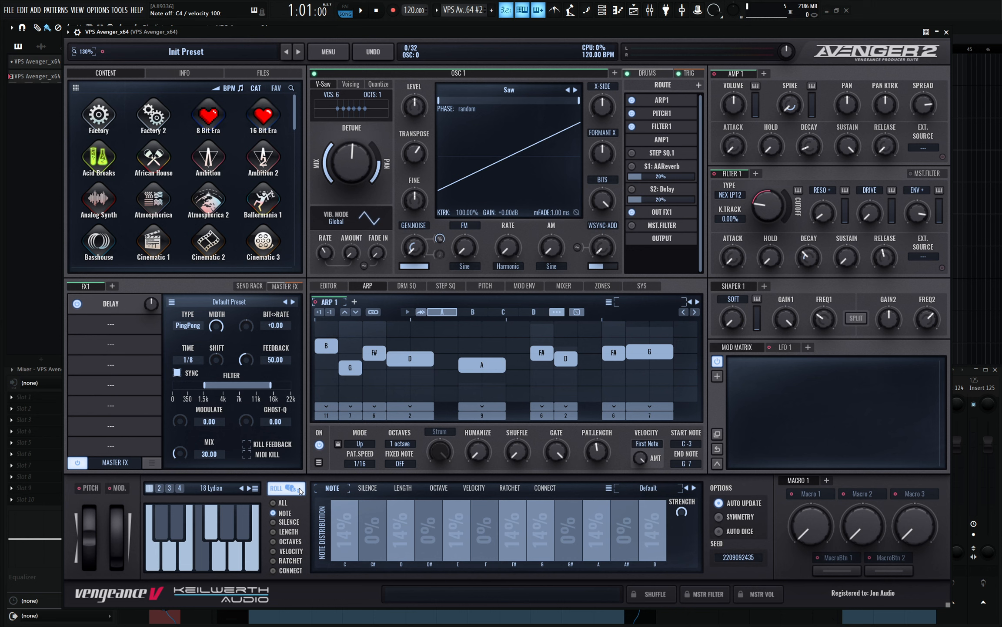
key("z")
key("z")
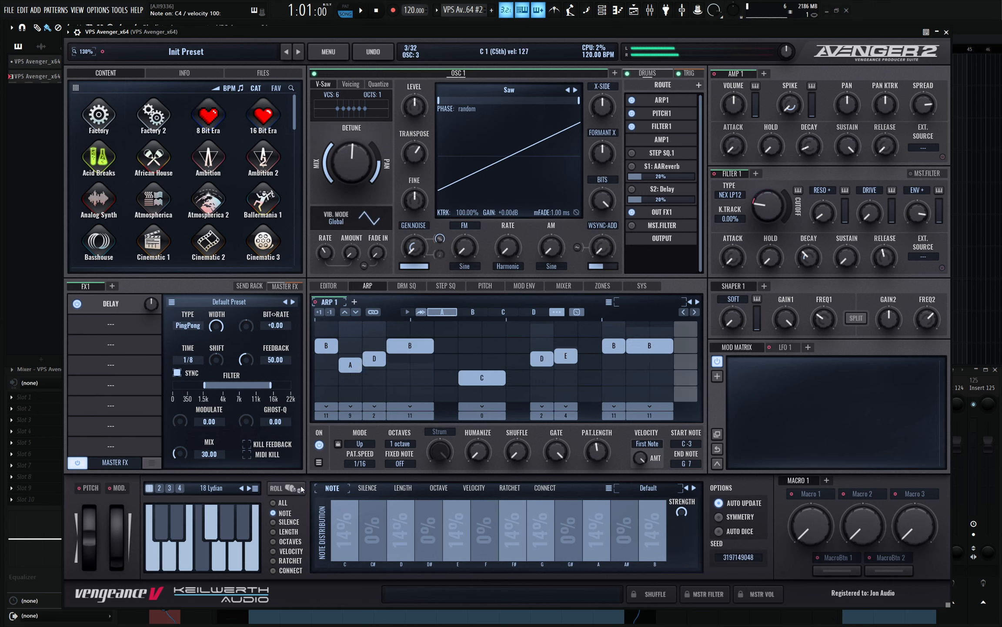
left_click(300, 489)
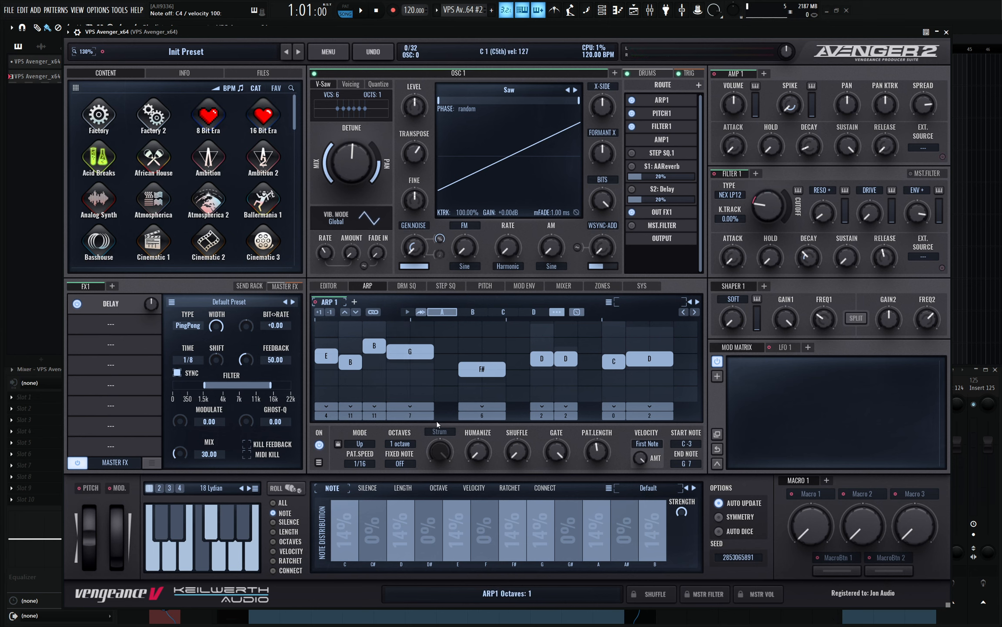
Switch randomization back to length only and reroll the arpeggio's note lengths twice
left_click(273, 532)
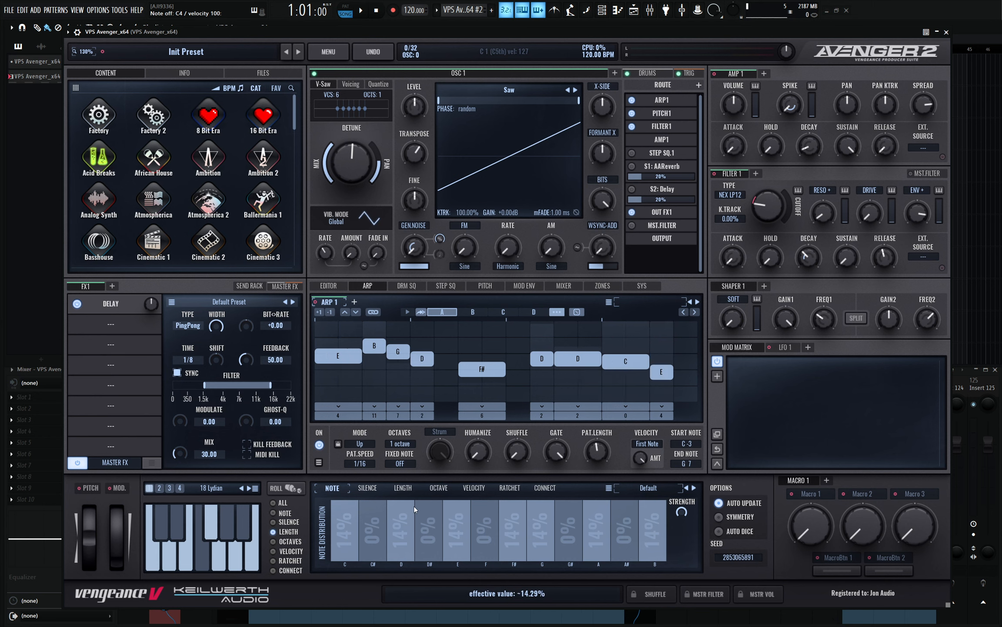
left_click(415, 488)
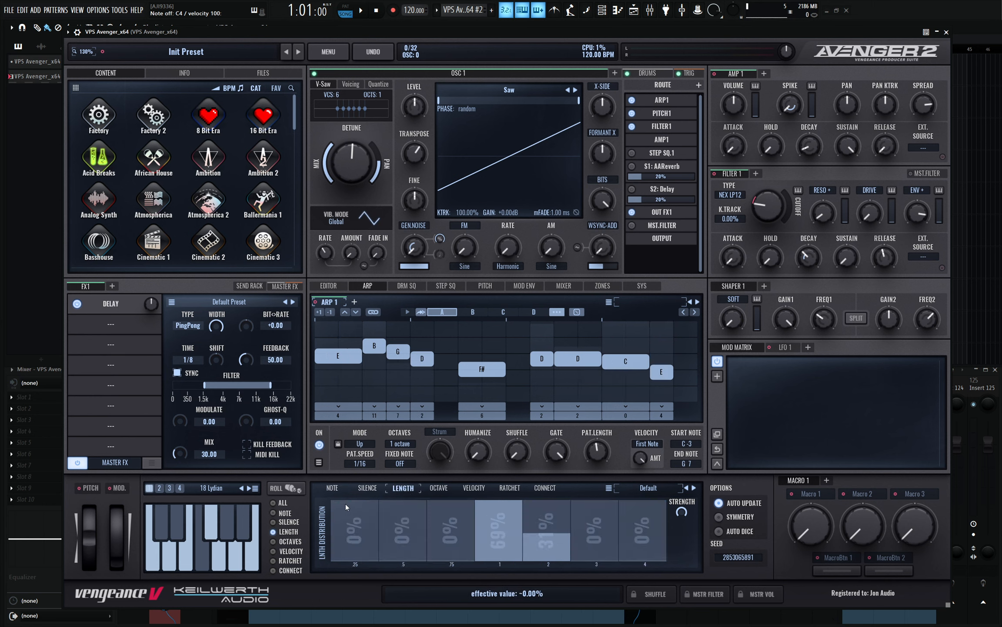
left_click(295, 492)
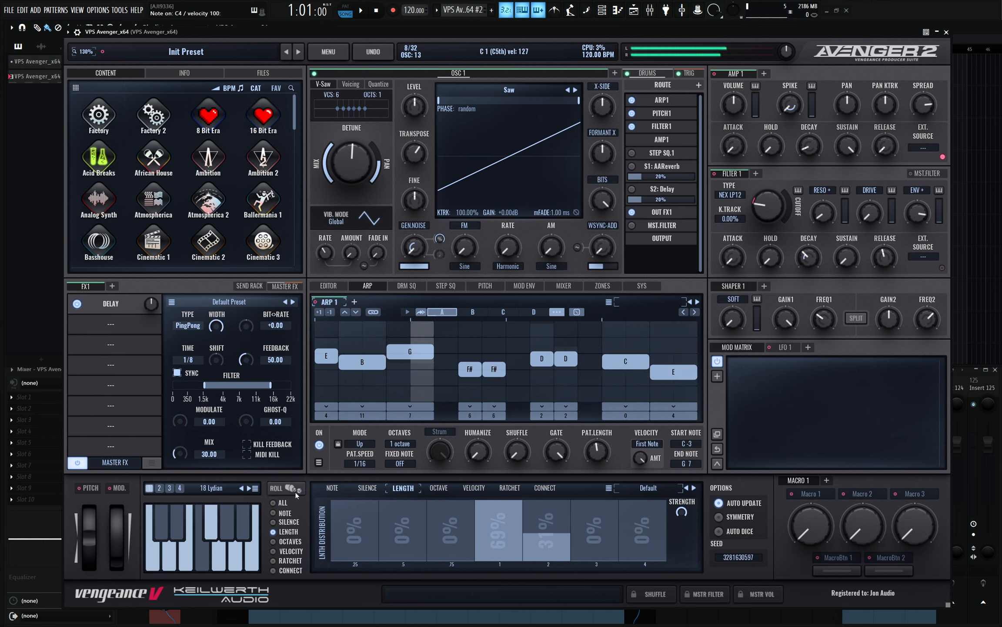
left_click(295, 492)
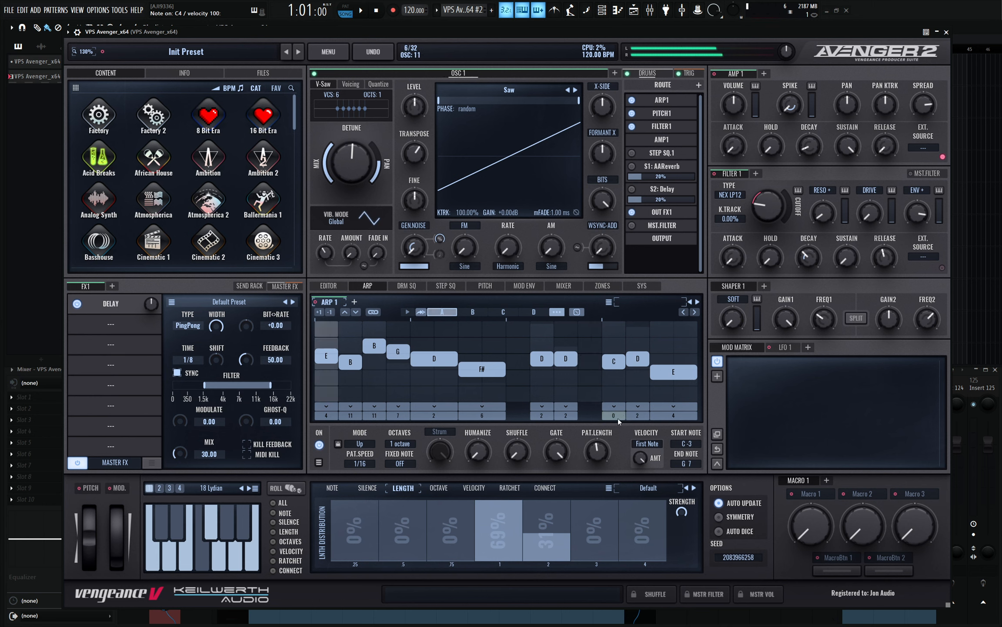
Randomize only ratchets, audition, and set the ratchet distribution to about 18% for 2 and 0% for 3 and 4
left_click(508, 488)
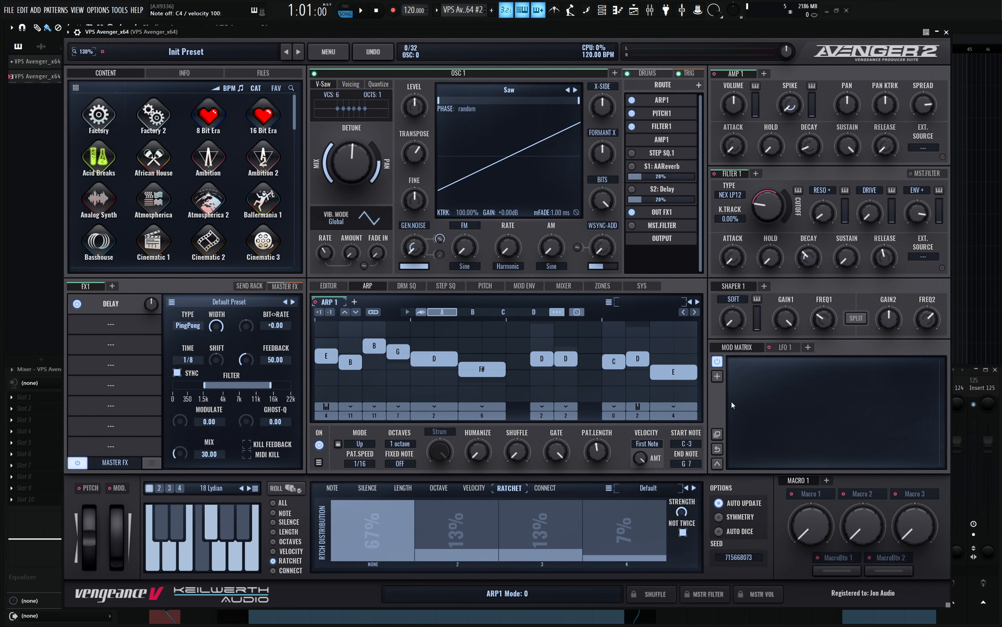
key("z")
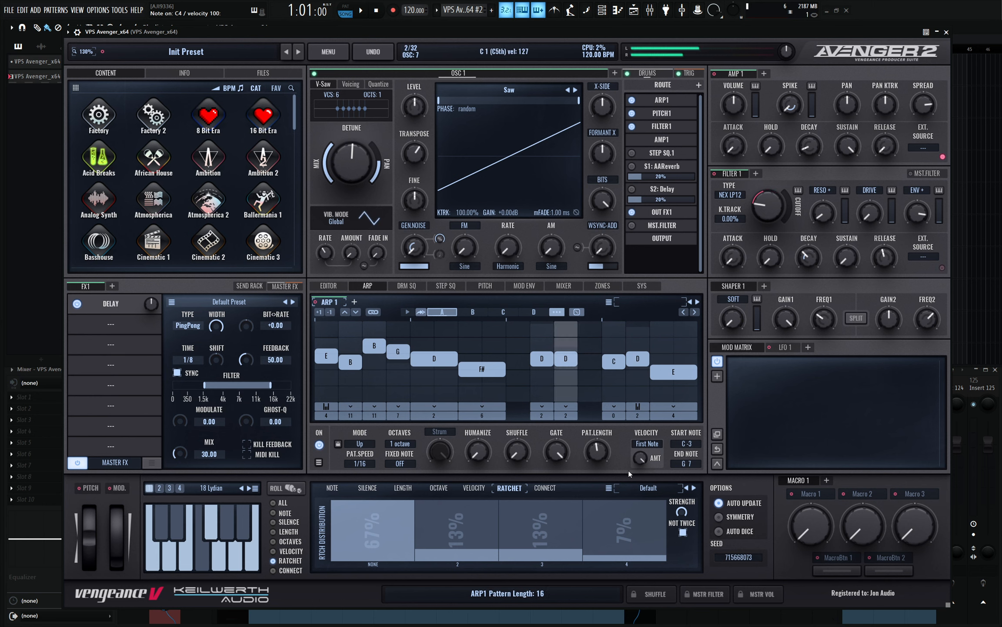
mouse_move(636, 559)
left_mouse_down()
mouse_move(558, 582)
mouse_move(478, 547)
mouse_move(486, 546)
left_mouse_up()
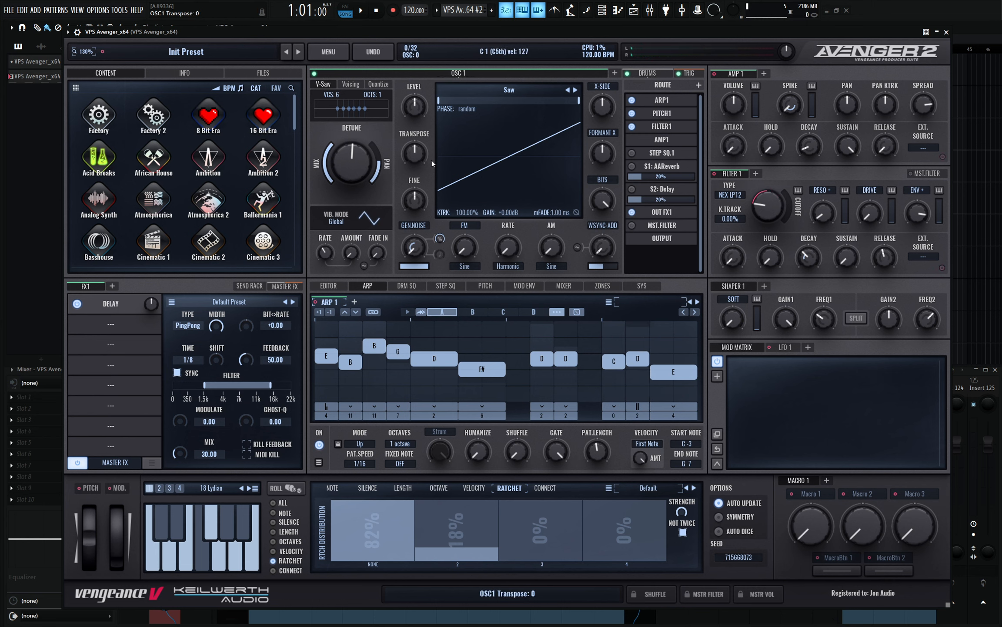
Add OSC 2 with a Square wave, route it through ARP 1 and transpose it by +12
left_click(614, 73)
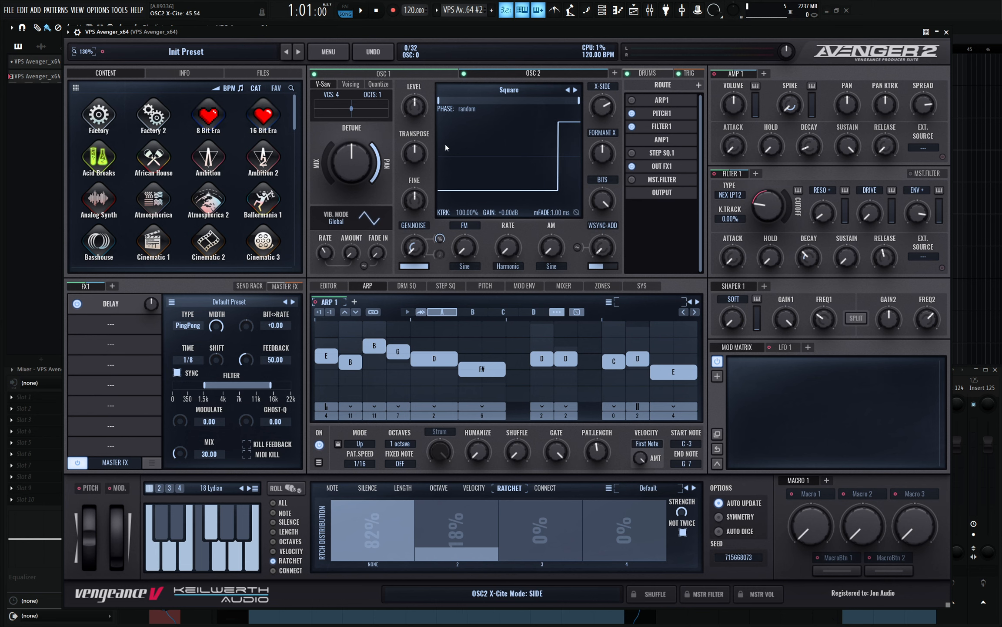
left_click_drag(415, 107, 415, 110)
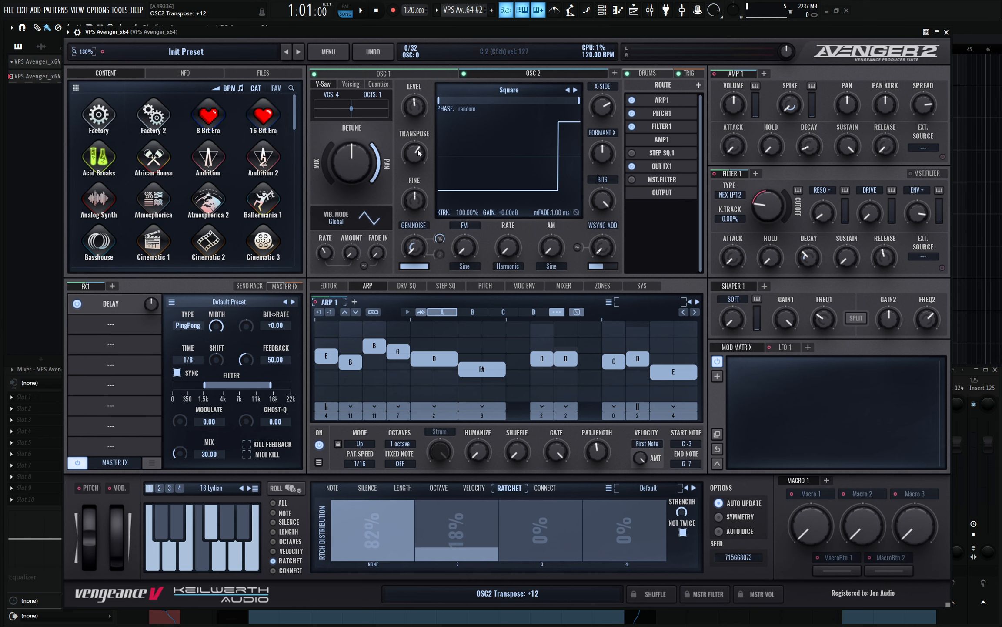
left_click(422, 74)
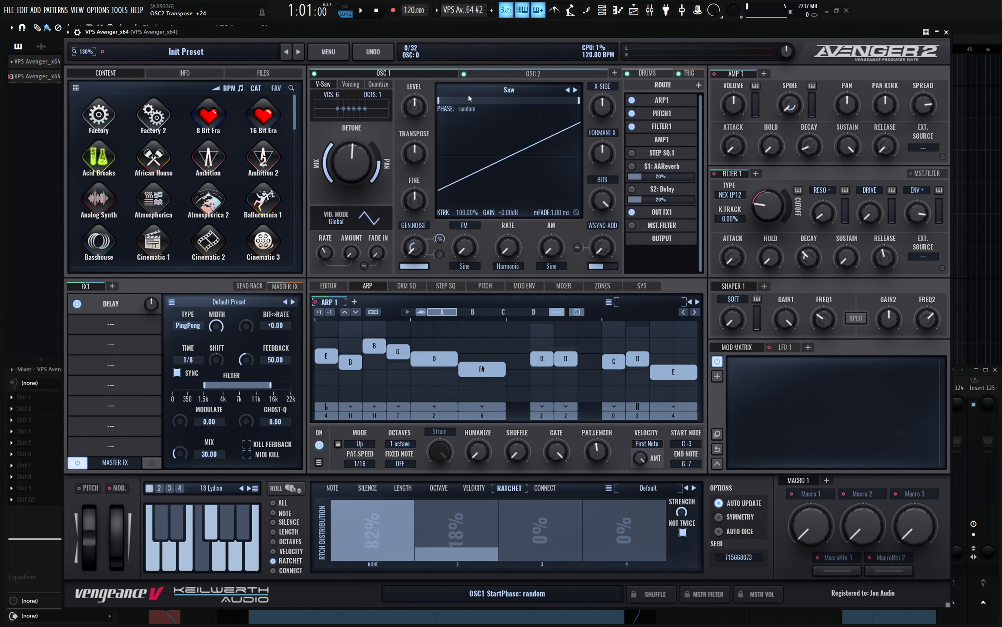
left_click(475, 73)
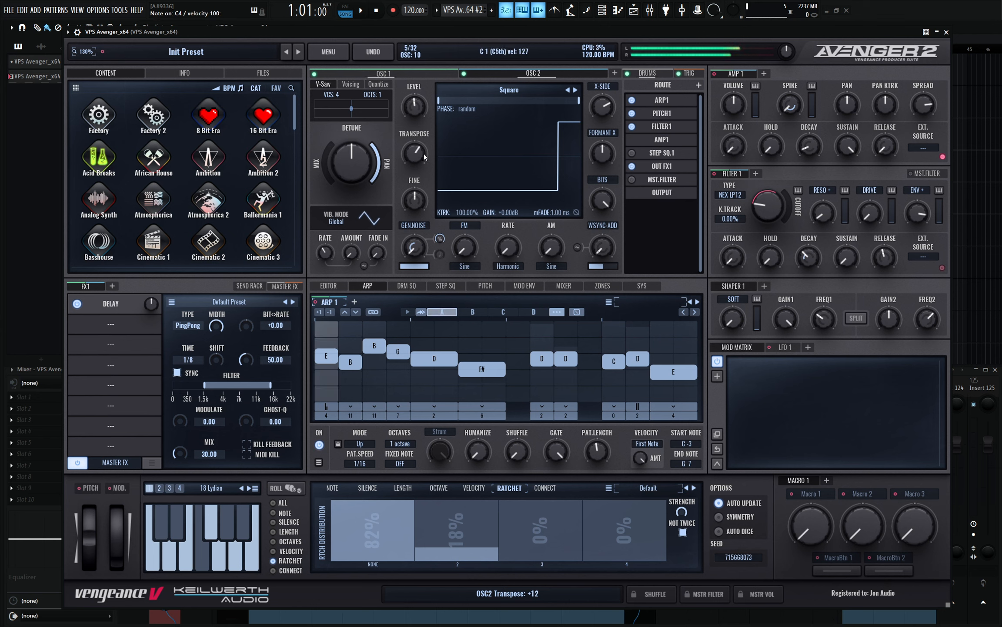
Transpose OSC 1 by +12 and lower OSC 2's level
left_click(417, 74)
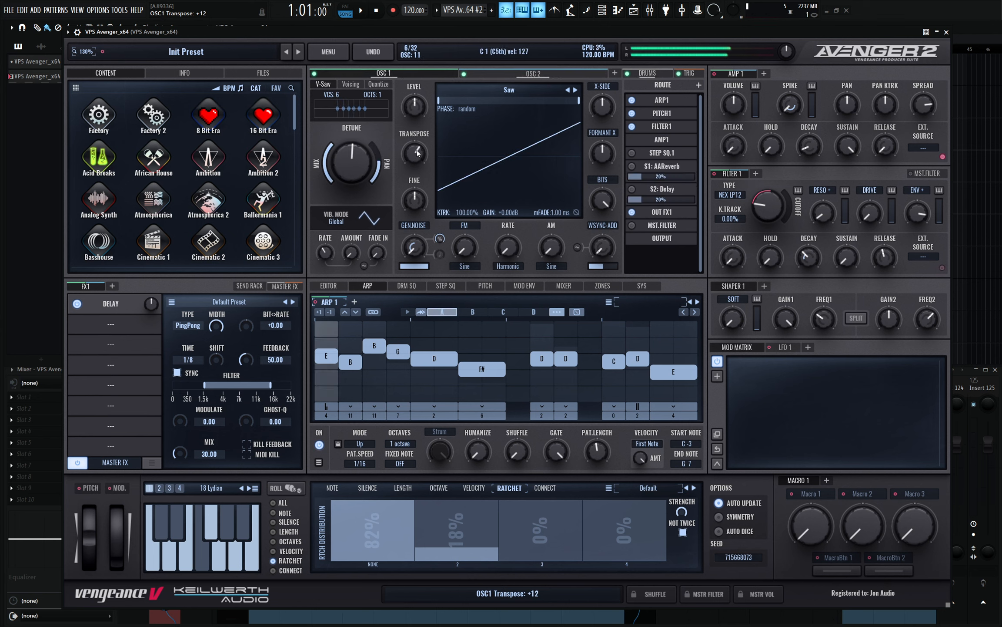
left_click(517, 75)
mouse_move(417, 116)
left_mouse_down()
mouse_move(420, 130)
mouse_move(418, 117)
left_mouse_up()
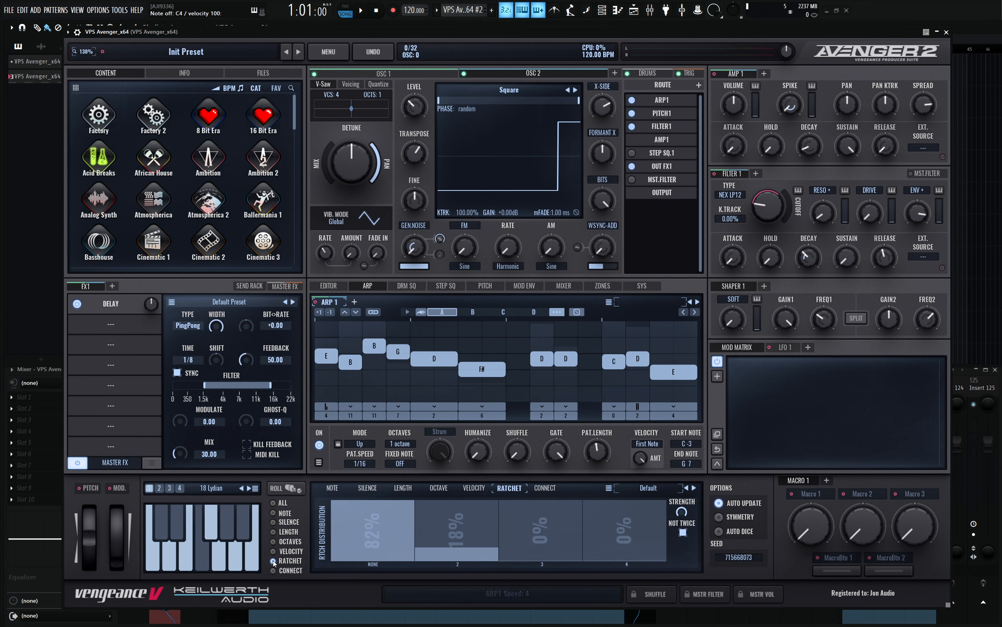
Enable note, silence, length and octave randomization together for the arpeggio, with ratchet off
left_click(272, 513)
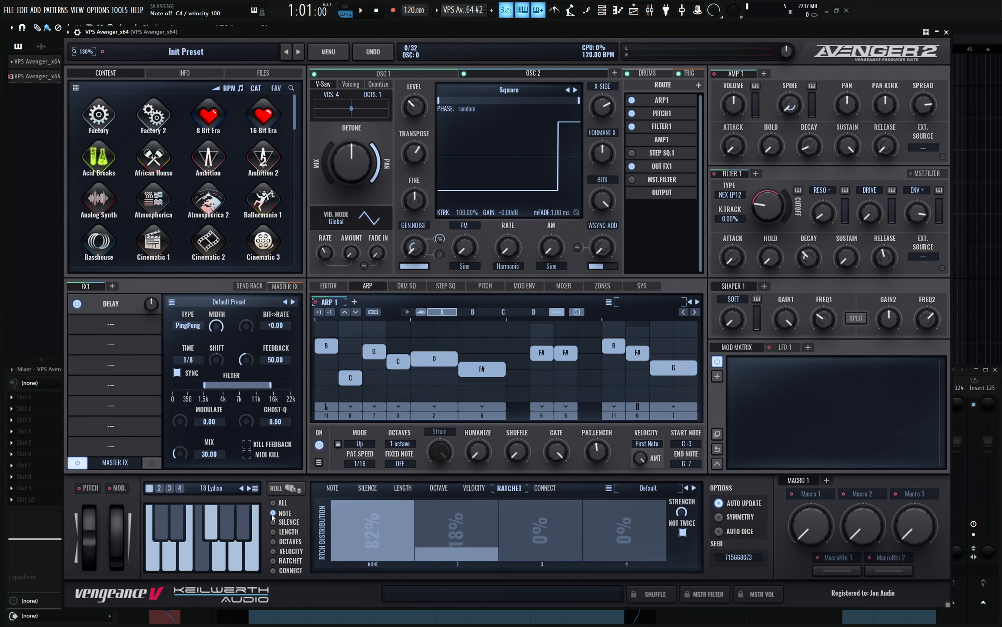
left_click(273, 523)
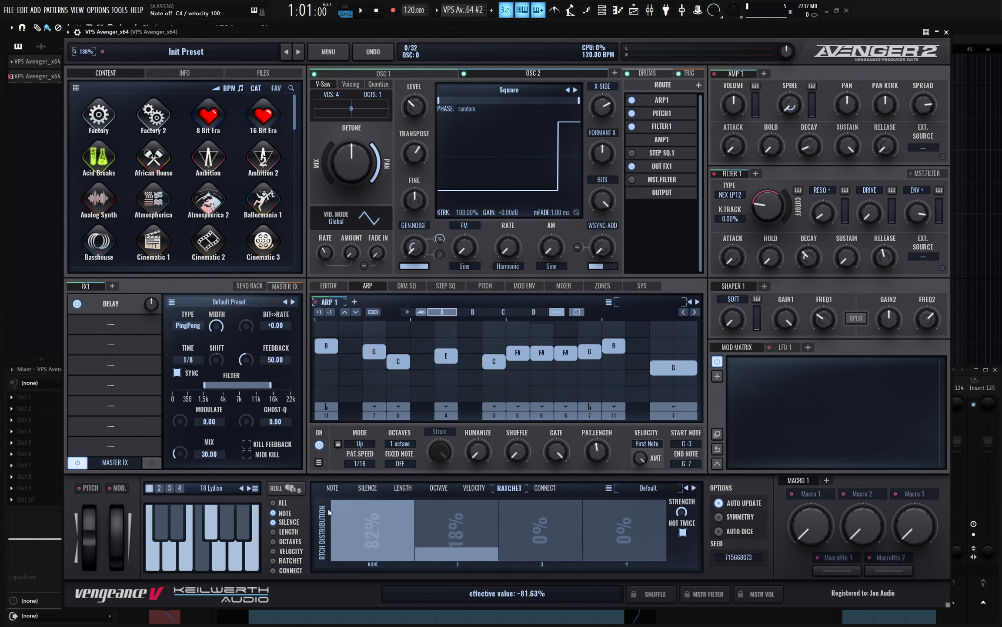
left_click(274, 533)
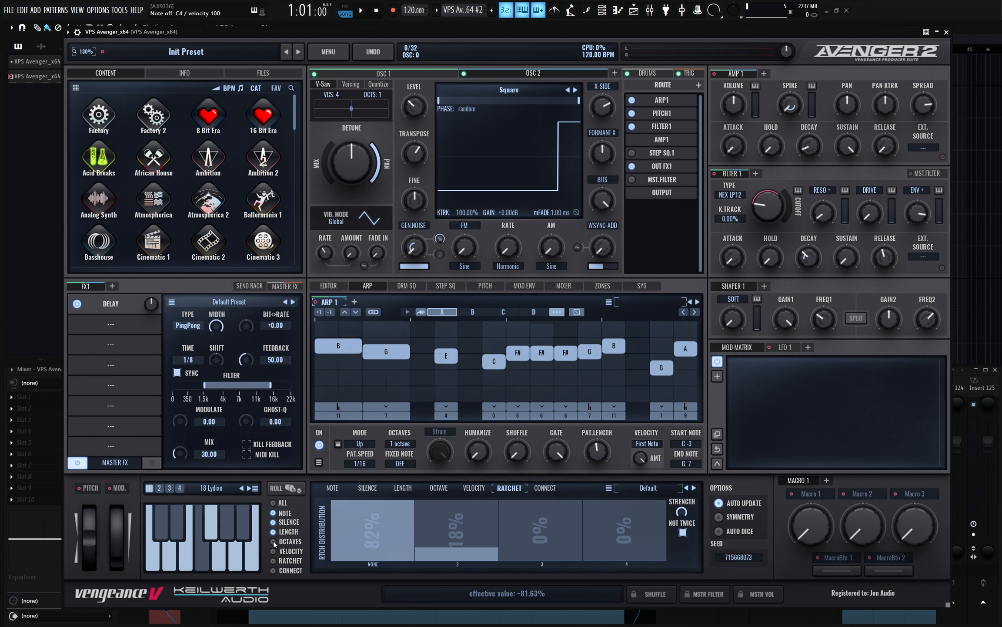
left_click(273, 542)
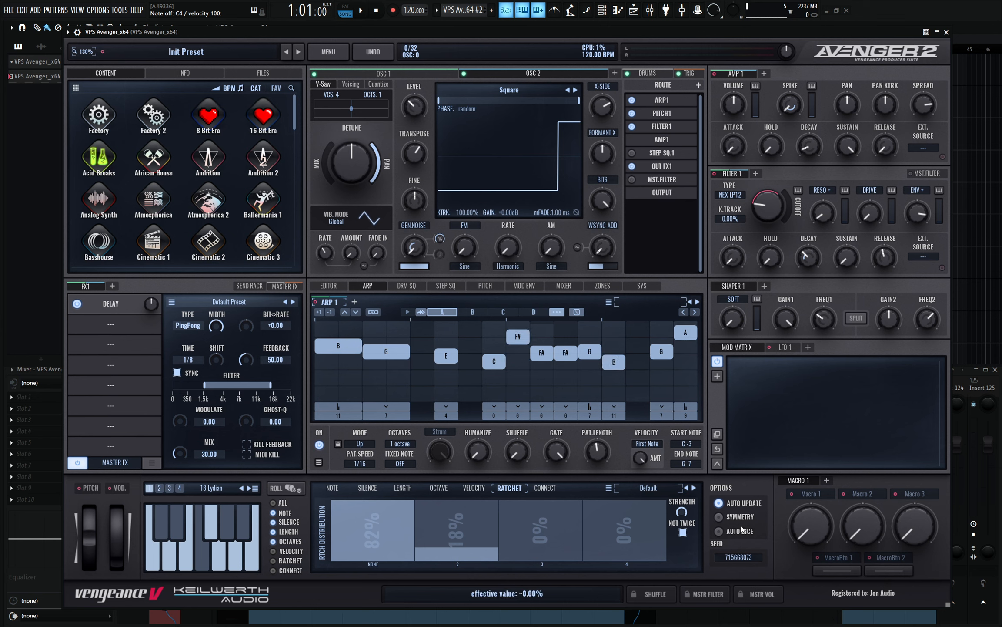
Add a second Delay at 1/4 time with a narrowed filter range and a DIM/Expander with a mix of 13.46 to FX1
key("z")
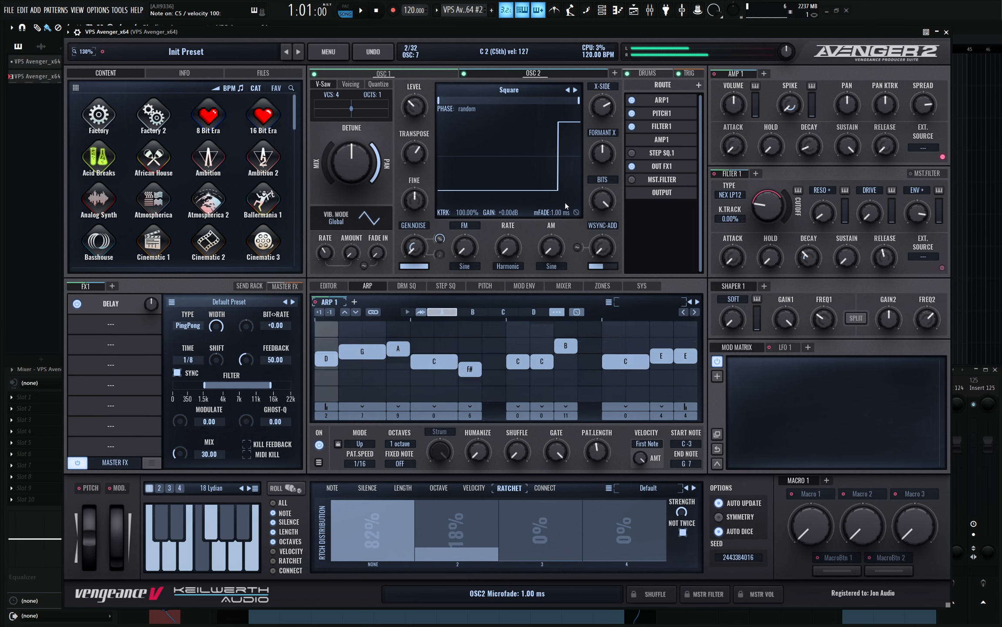
left_click(111, 324)
left_click(134, 341)
left_click(193, 359)
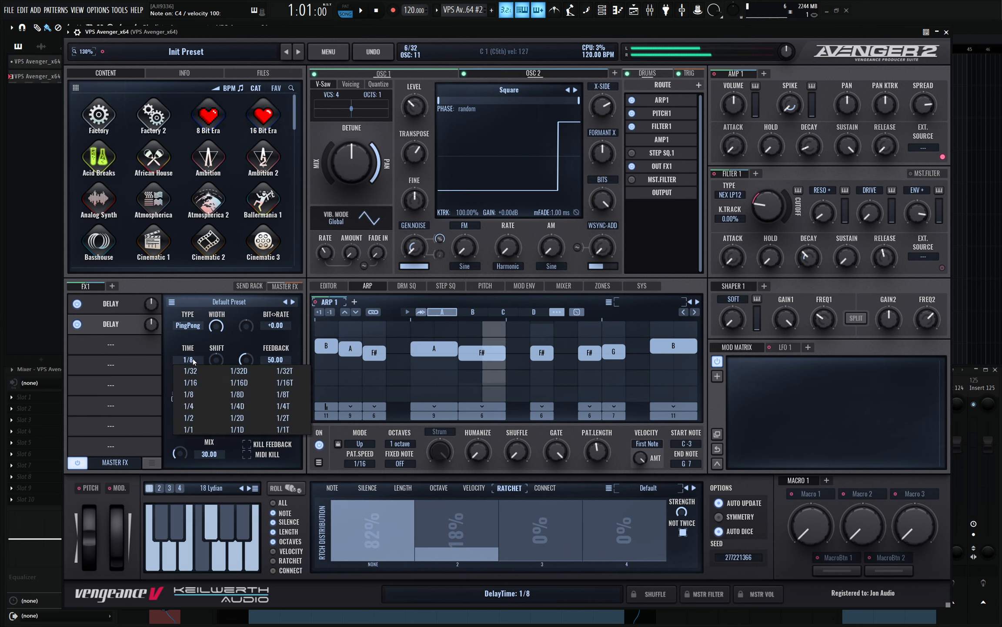
left_click(196, 406)
left_click_drag(178, 386, 202, 387)
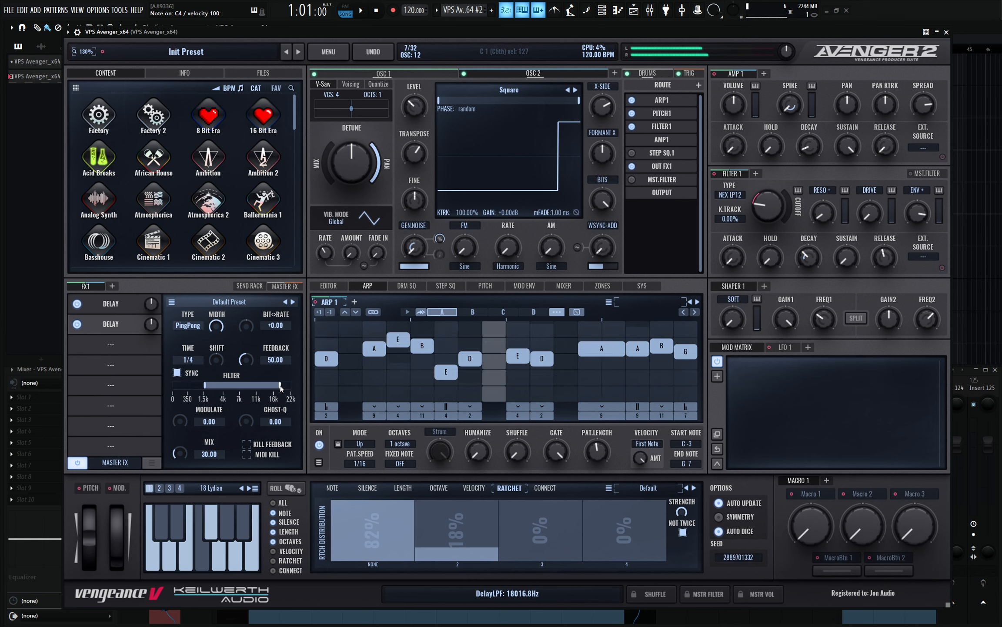
left_click(101, 340)
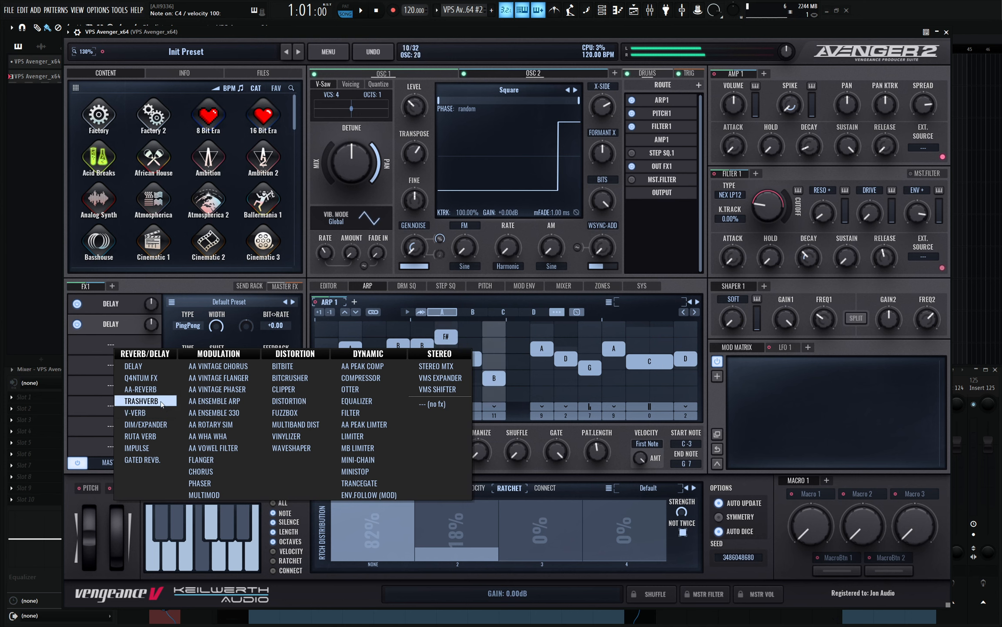
left_click(144, 423)
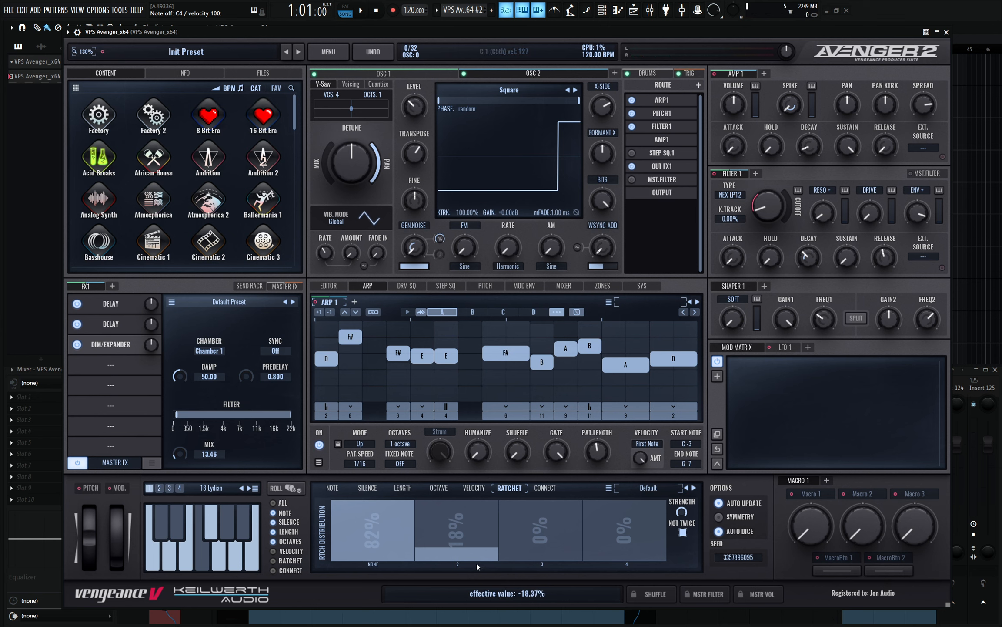
Set the ratchet distribution for 2 to 0% and the length distribution for 2 to about 18%, and adjust ARP 1's shuffle
left_click_drag(468, 551, 464, 608)
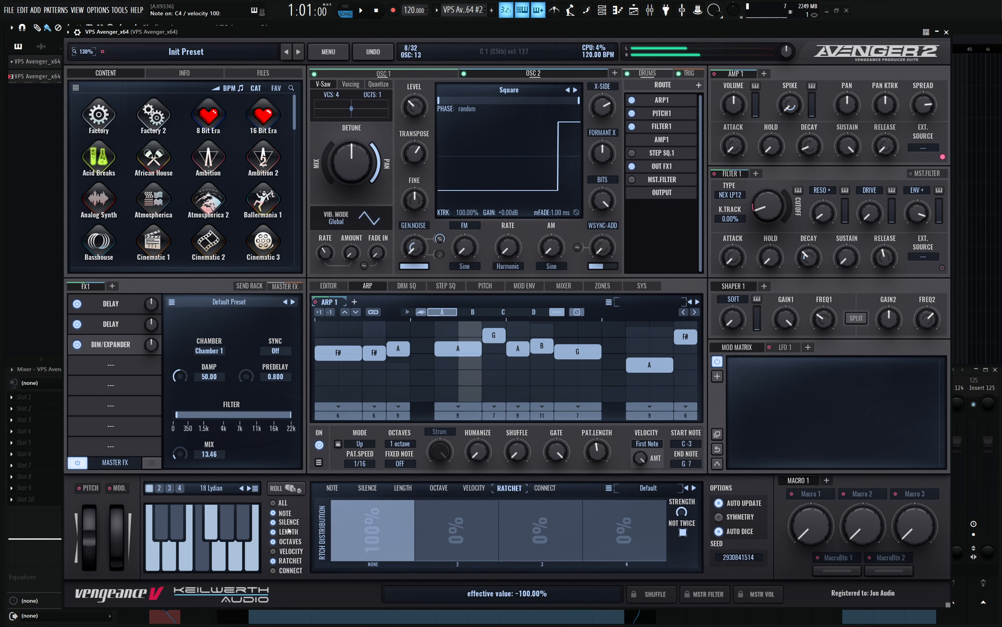
left_click(405, 488)
left_click(558, 547)
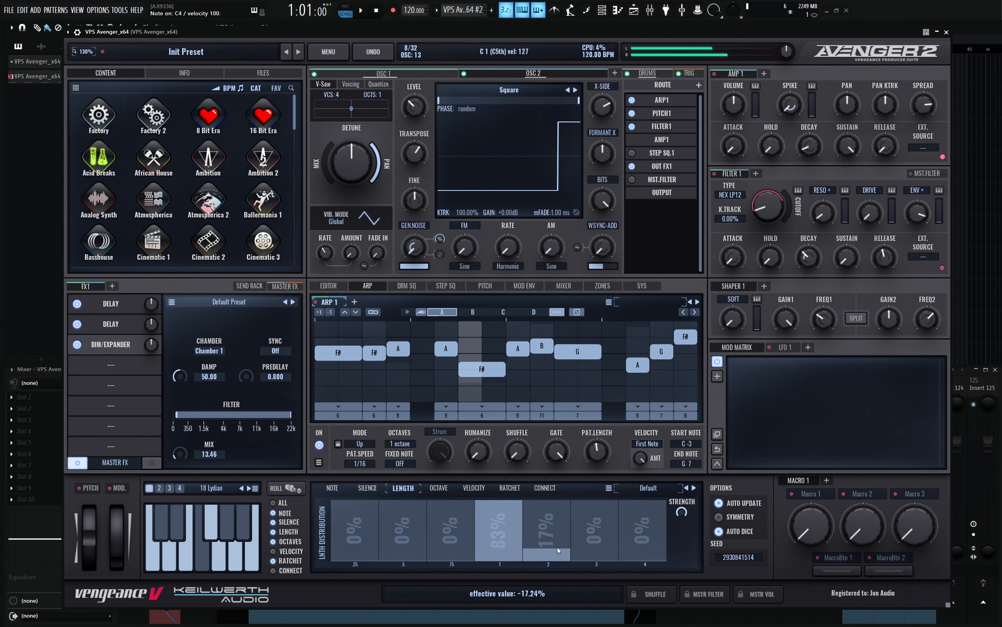
left_click(557, 547)
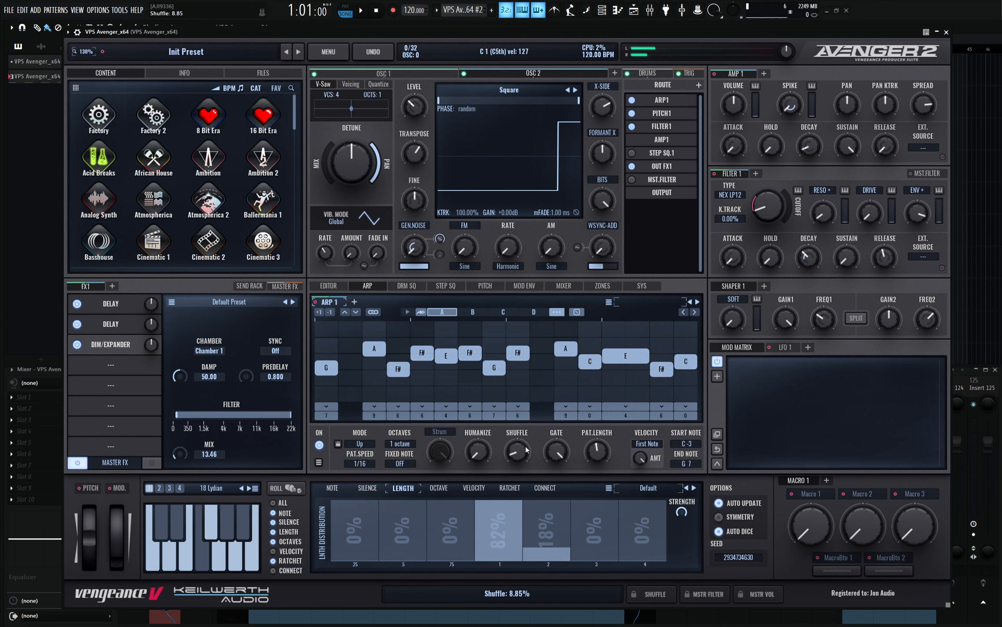
left_click_drag(524, 460, 524, 457)
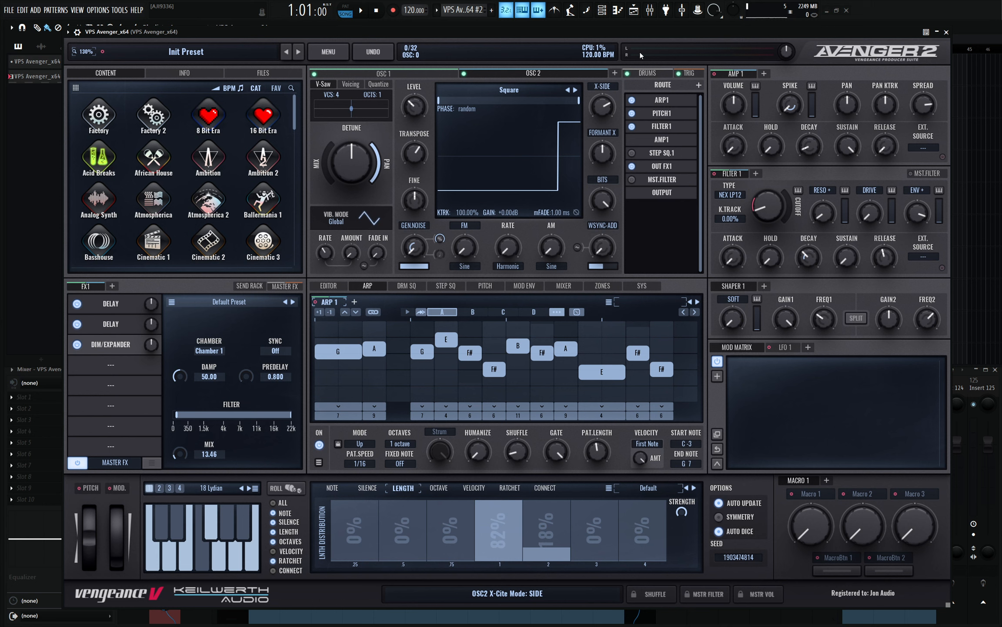
Add a third oscillator and rename it "bass"
left_click(614, 72)
double_click(560, 74)
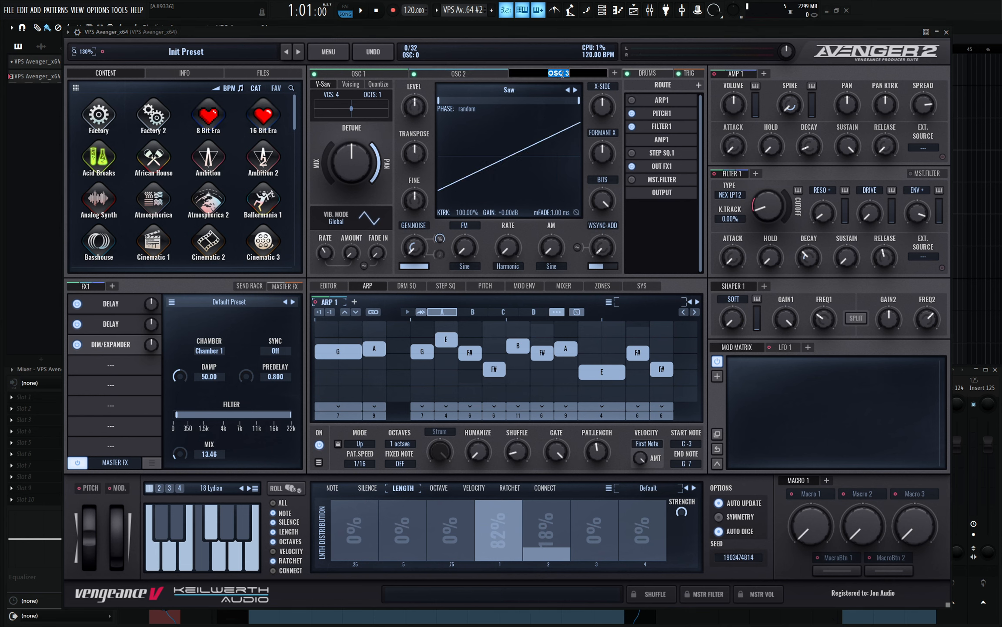
type("bass")
key("Return")
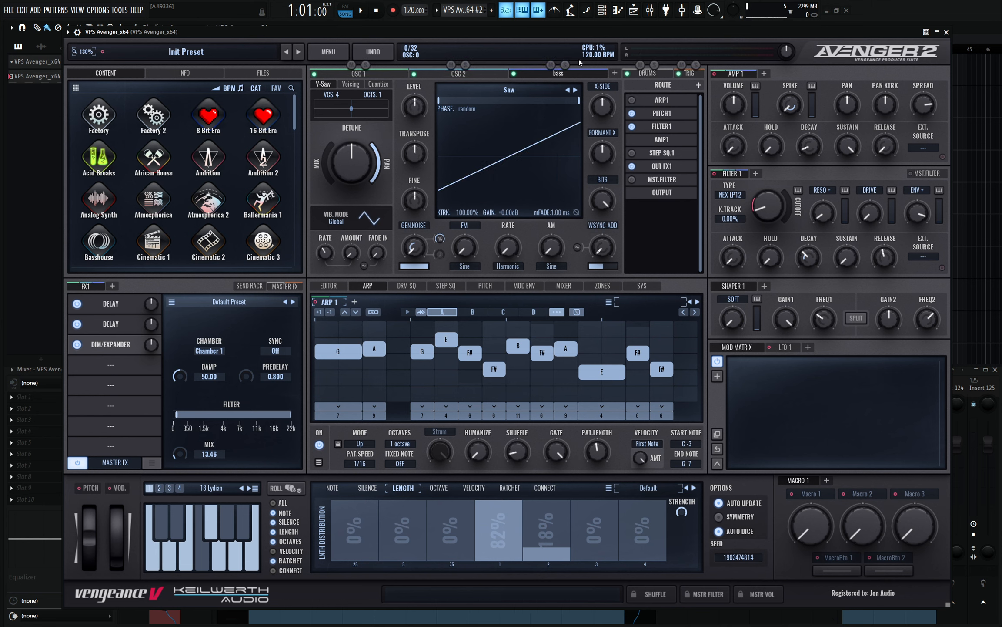
Add a second arpeggiator and a second filter, and route the bass oscillator through ARP2 and FILTER2
left_click(354, 301)
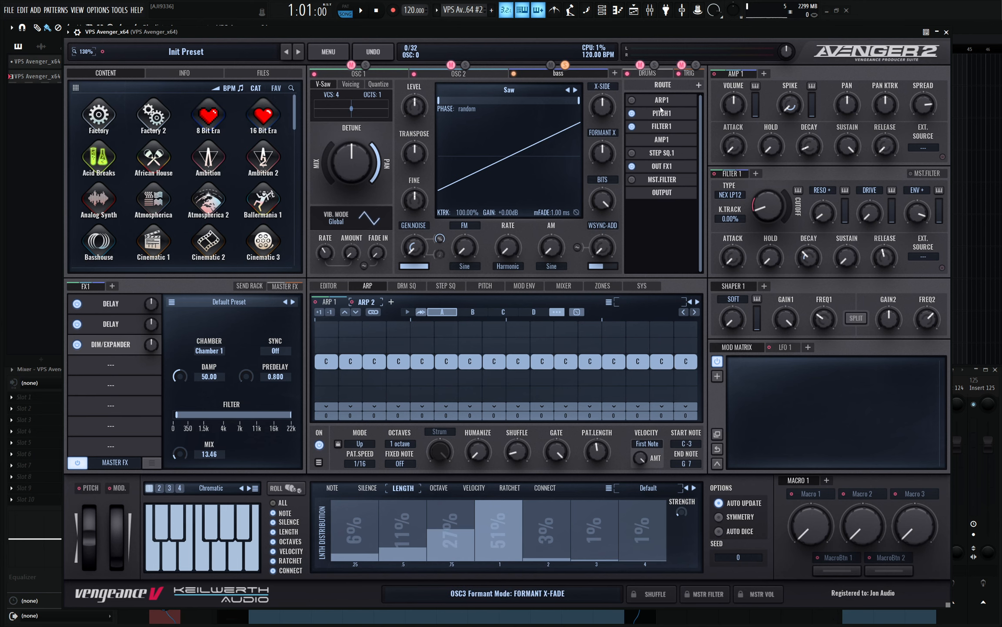
left_click(632, 100)
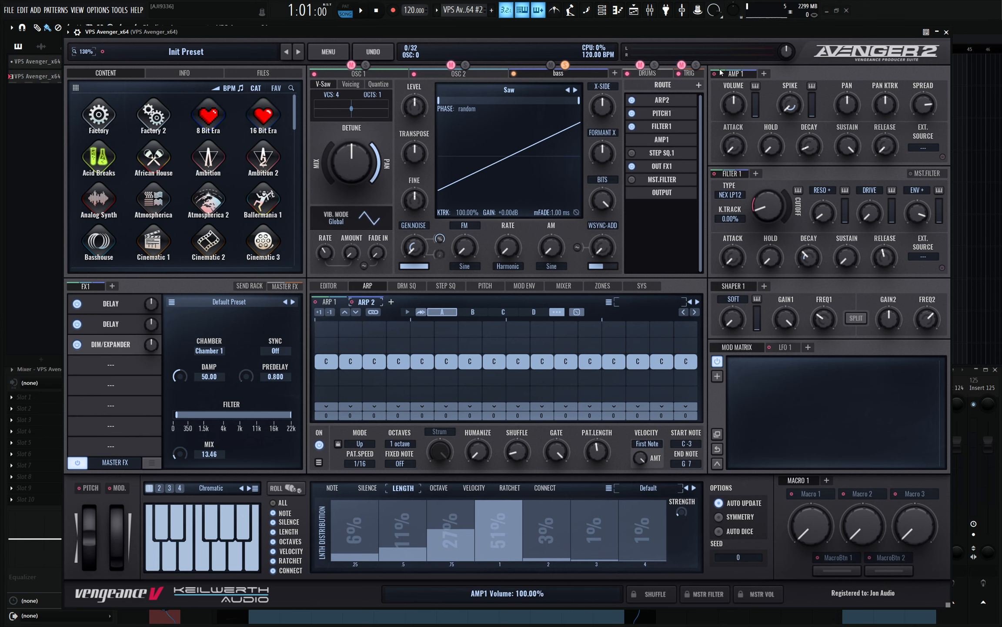
left_click(756, 174)
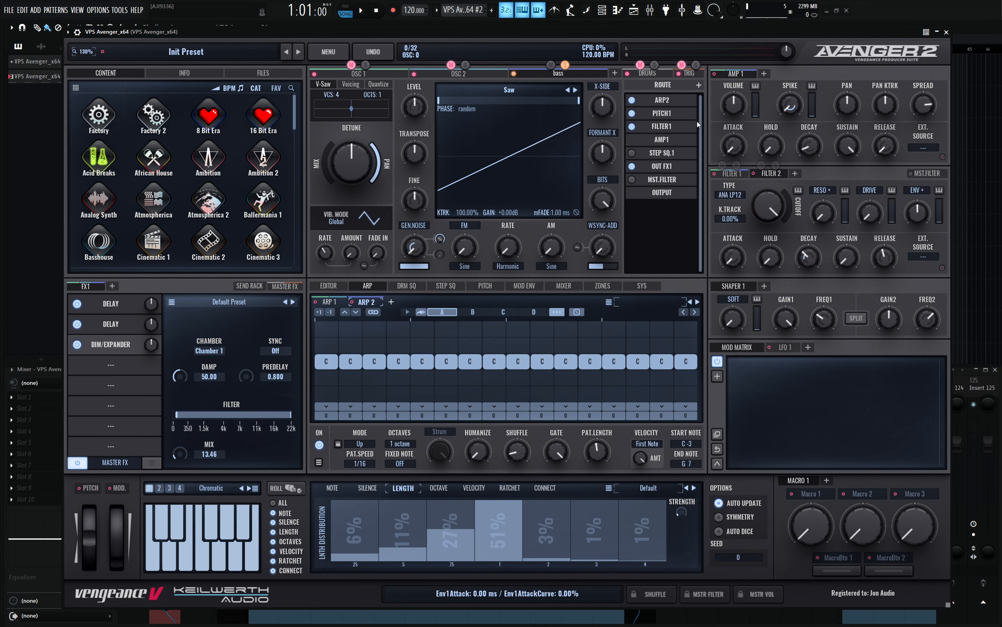
left_click(662, 126)
left_click(668, 205)
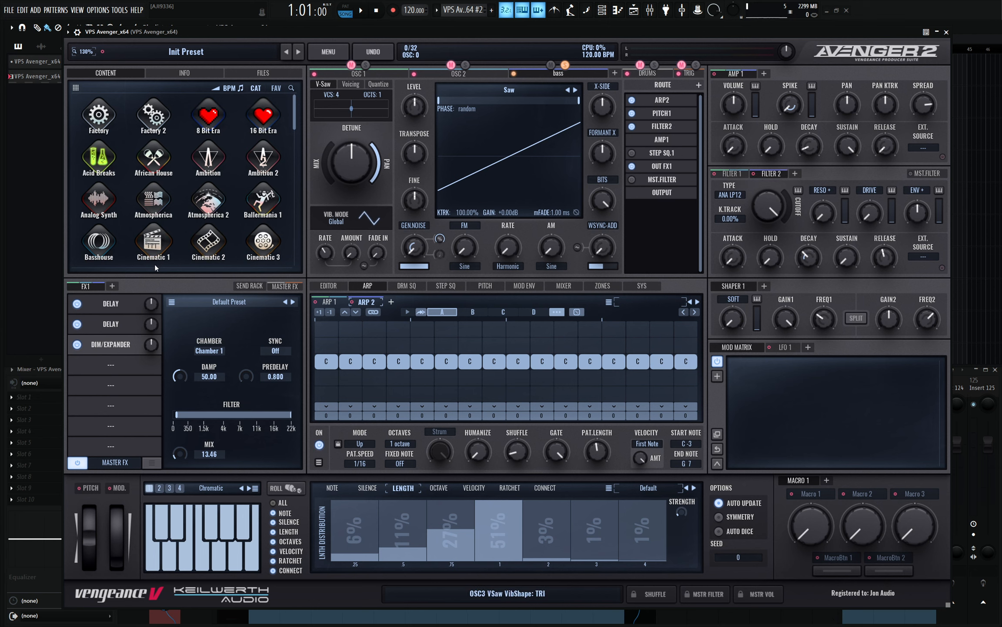
Add an FX2 chain and send the bass oscillator's output to it
left_click(114, 285)
left_click(662, 167)
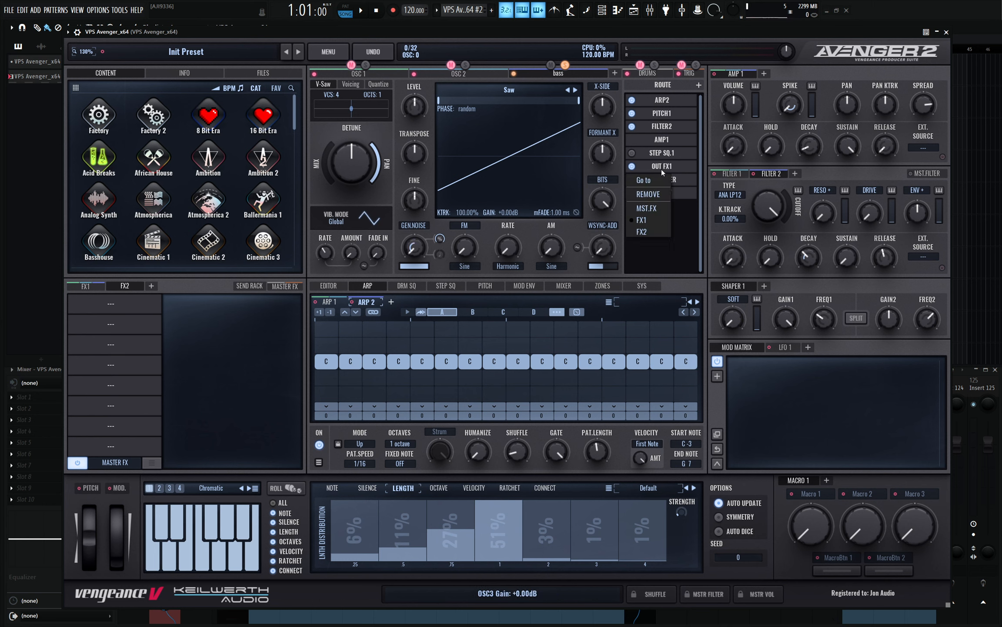
left_click(648, 232)
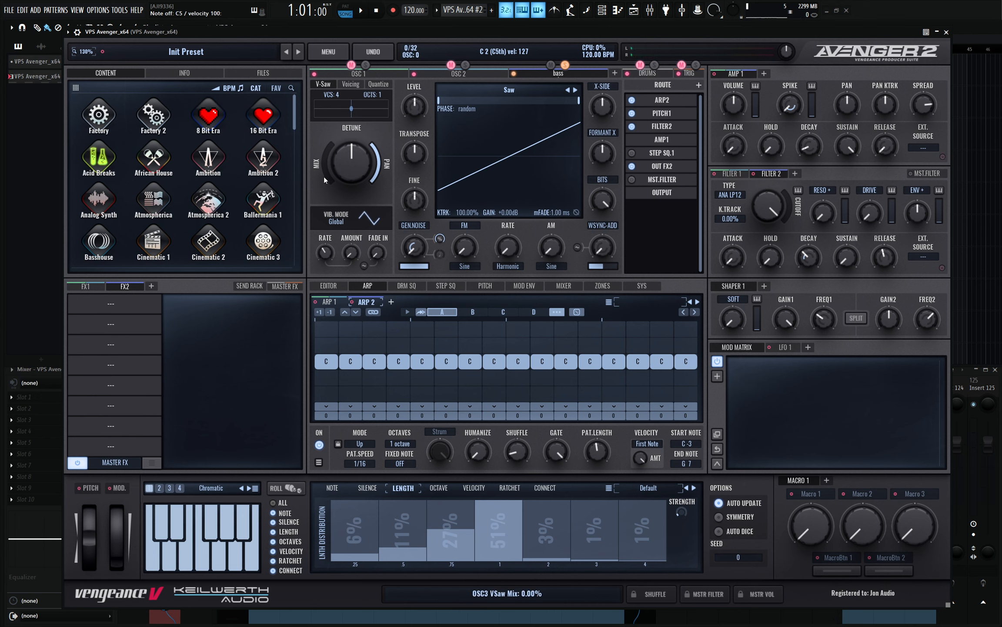
Thicken the bass with 6 V-Saw voices and a higher mix, and set Filter 2 to ANA LP24 with lower cutoff and more envelope amount
left_click_drag(324, 180, 378, 163)
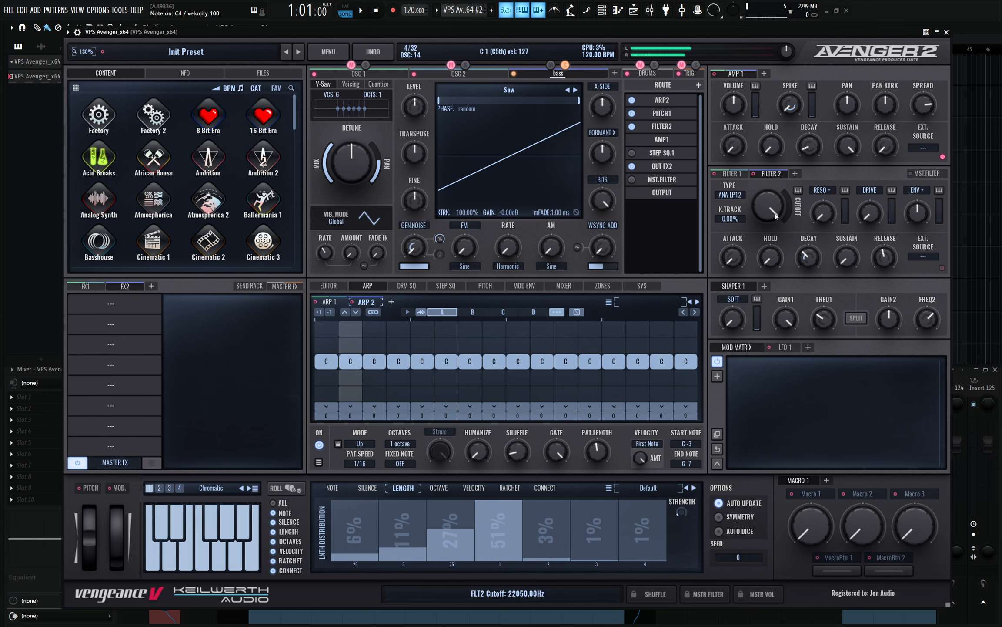
left_click_drag(776, 211, 770, 264)
scroll(739, 197, "down", 1)
left_click_drag(918, 214, 918, 195)
left_click_drag(773, 213, 773, 224)
left_click_drag(918, 214, 903, 214)
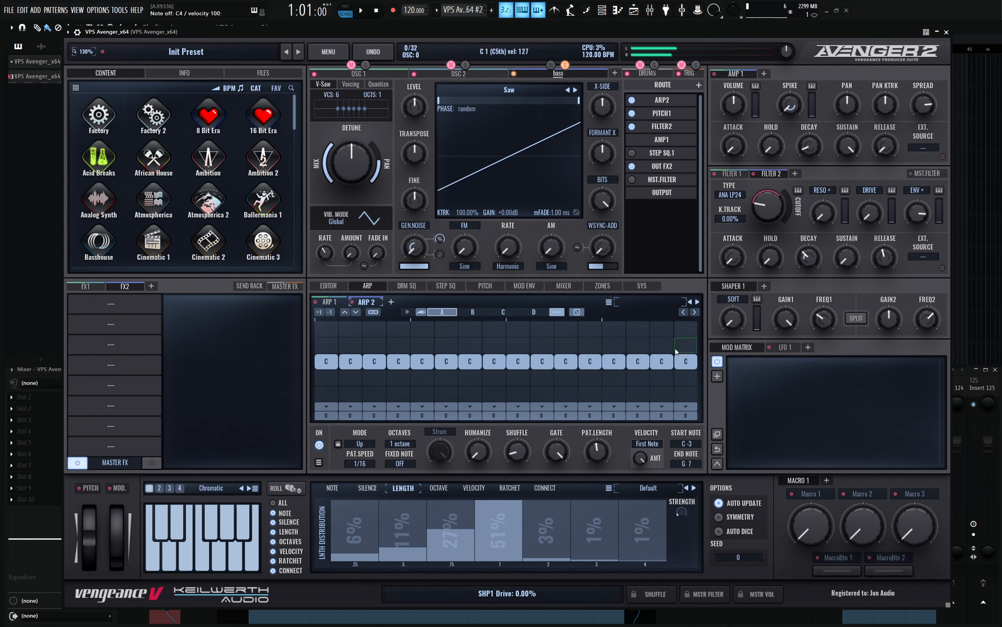
Add an Equalizer to FX2, boost band 1 by 8.5 at 49 Hz and move band 2 to 155.6 Hz with a -0.3 gain
left_click(149, 302)
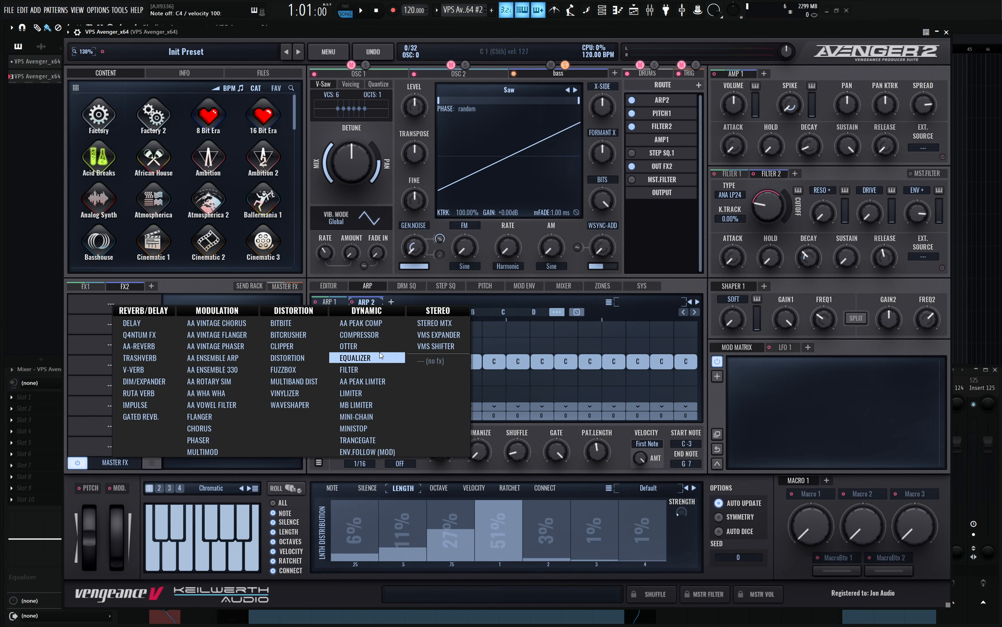
left_click(355, 357)
left_click(234, 457)
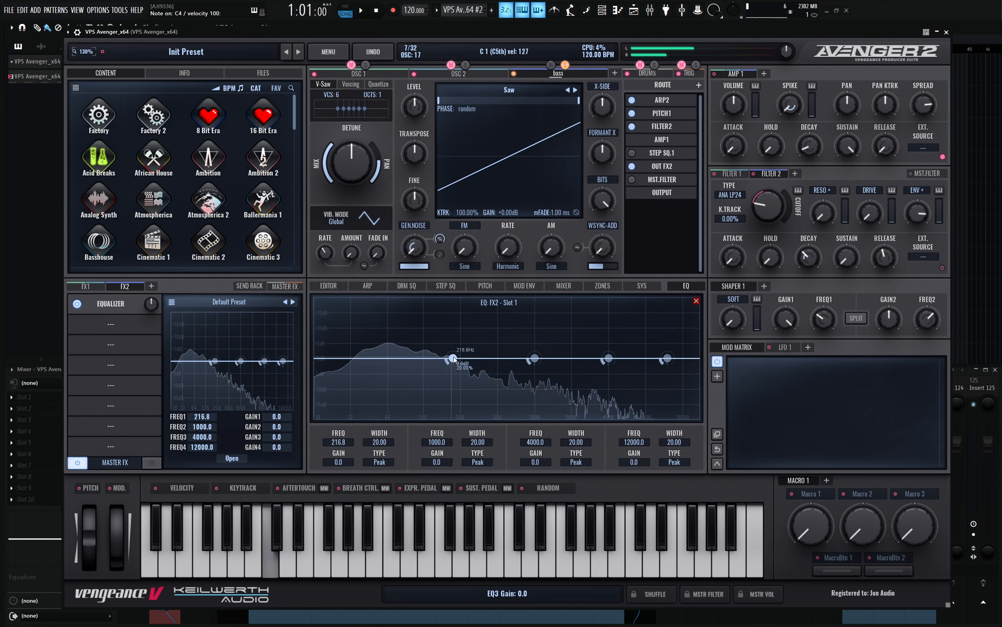
left_click_drag(453, 358, 367, 325)
left_click_drag(530, 361, 433, 358)
Change equalizer band 4 to HighShlf and place it at 545.2 Hz with a gain of 4.3
left_click(672, 465)
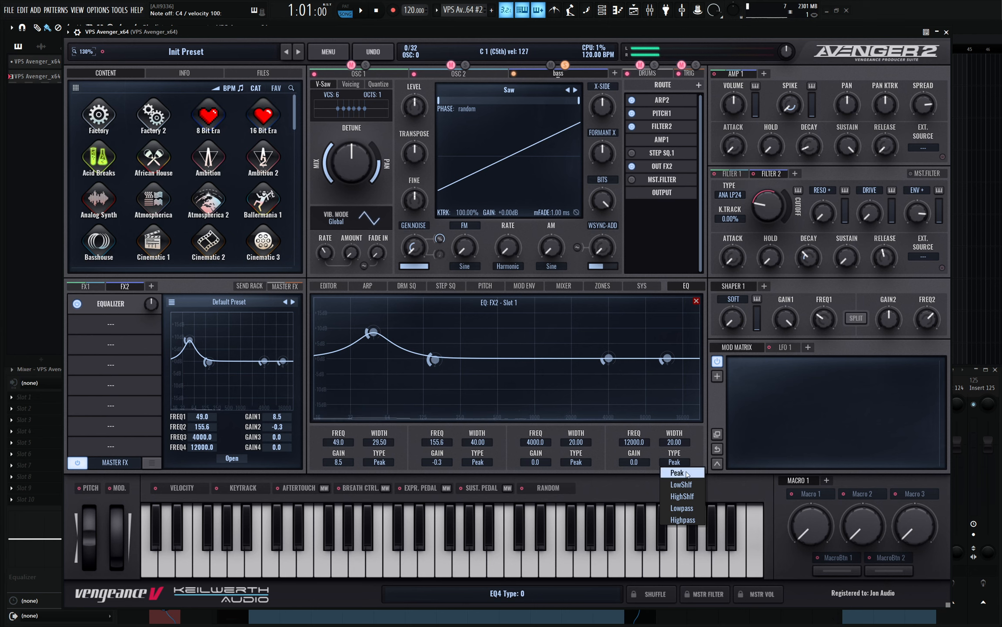
left_click(676, 493)
left_click_drag(670, 359, 505, 346)
Add a Compressor to FX2 with a threshold of about -11.5 dB and a ratio of 1:8.32
left_click(109, 324)
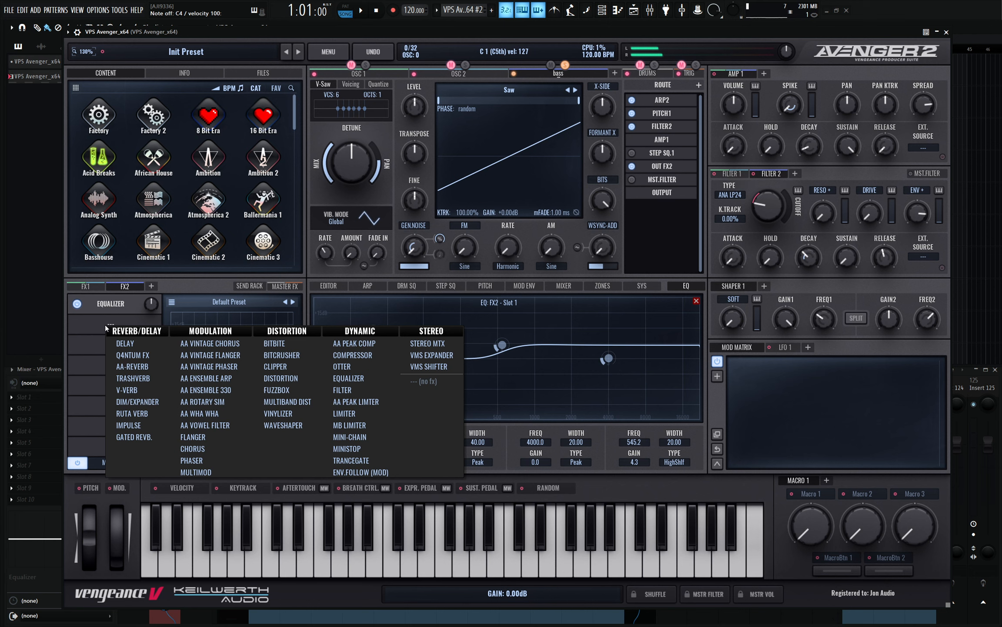
left_click(352, 355)
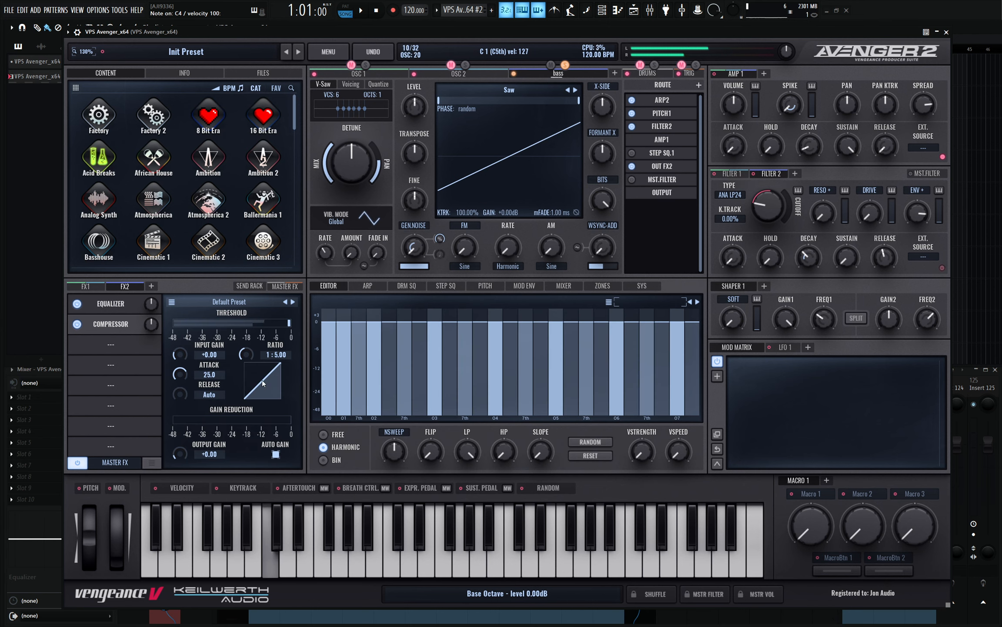
left_click(265, 323)
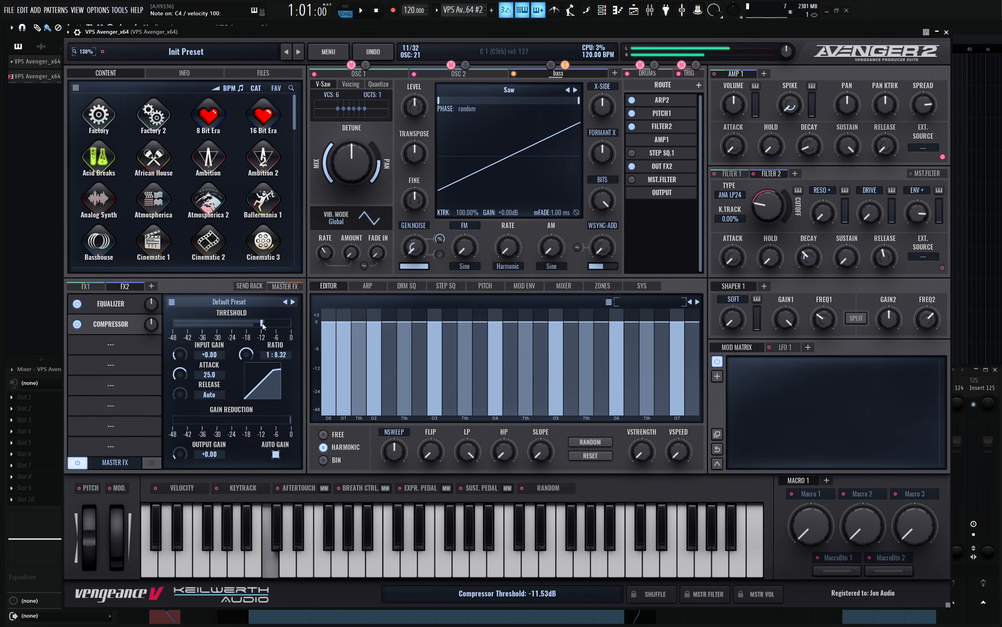
Add a Delay to FX2 with a narrowed filter range and a mix of 23.46
left_click(111, 347)
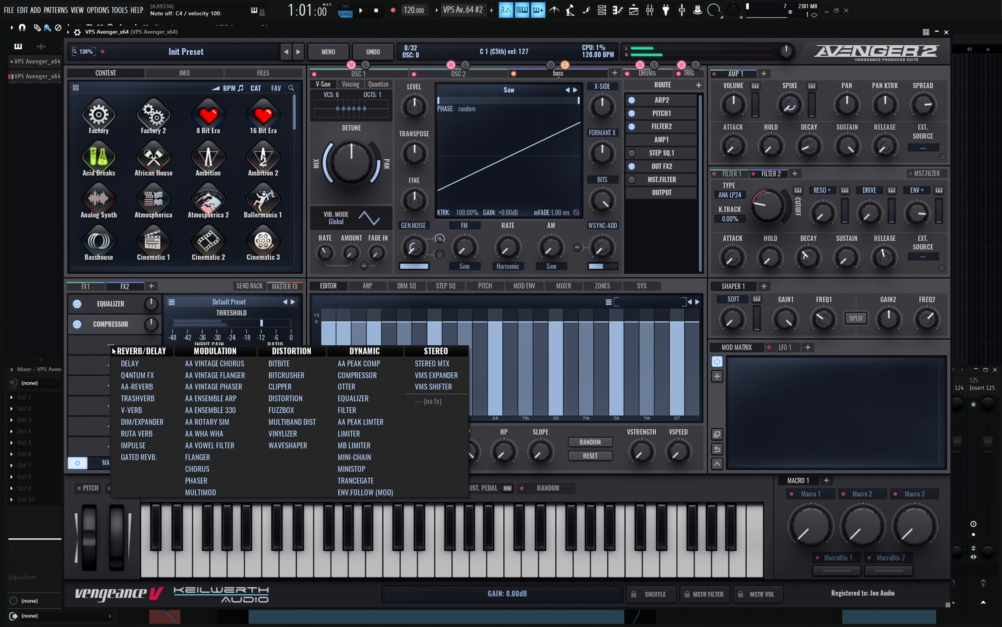
left_click(147, 364)
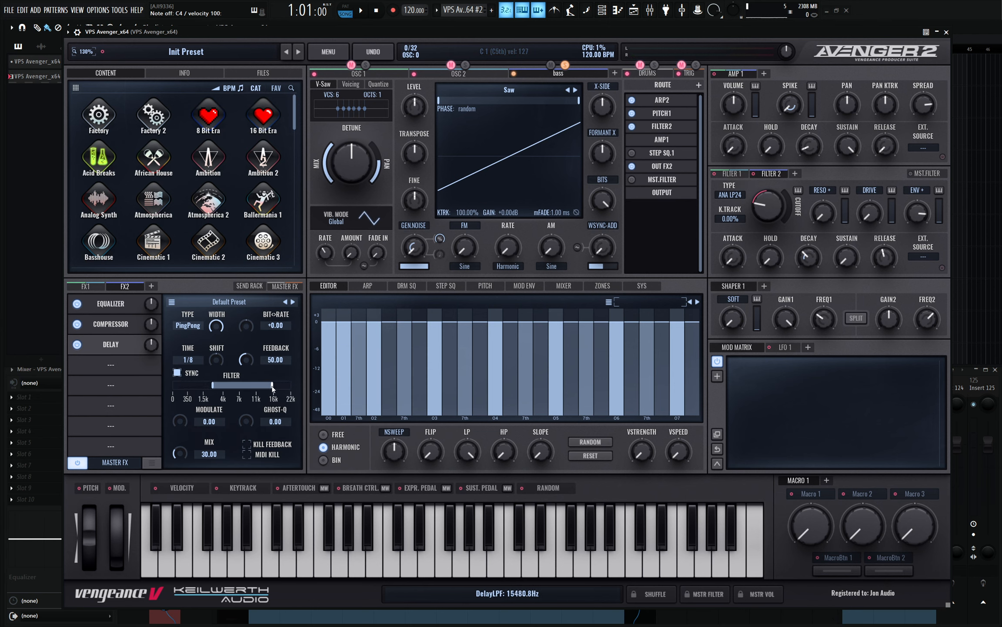
left_click_drag(180, 458, 181, 459)
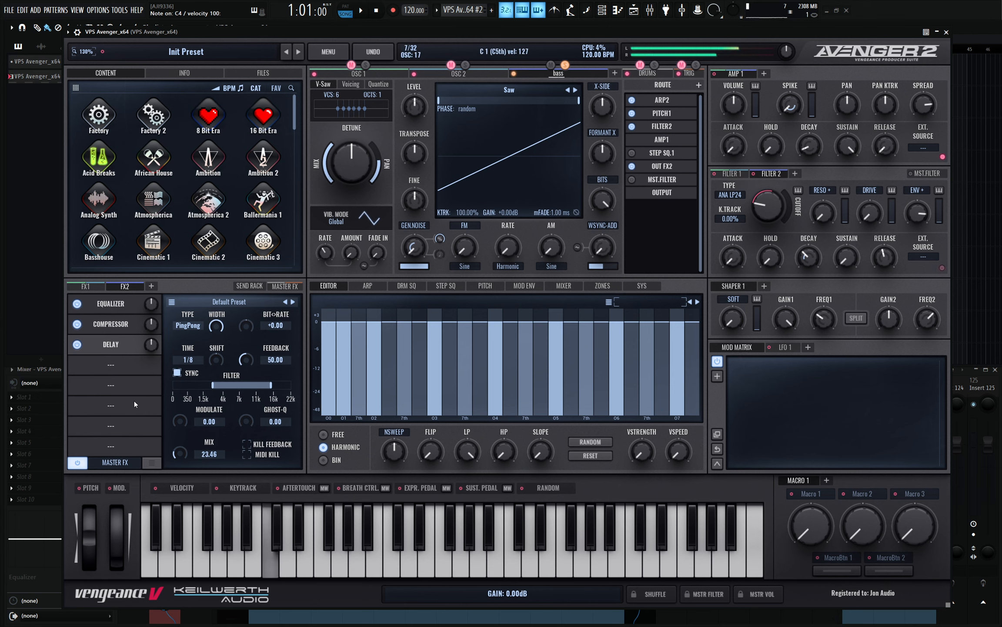
Add a DIM/Expander to FX2 with a narrowed filter range and a mix of 10.38, and slightly lower Filter 2's cutoff
left_click(115, 364)
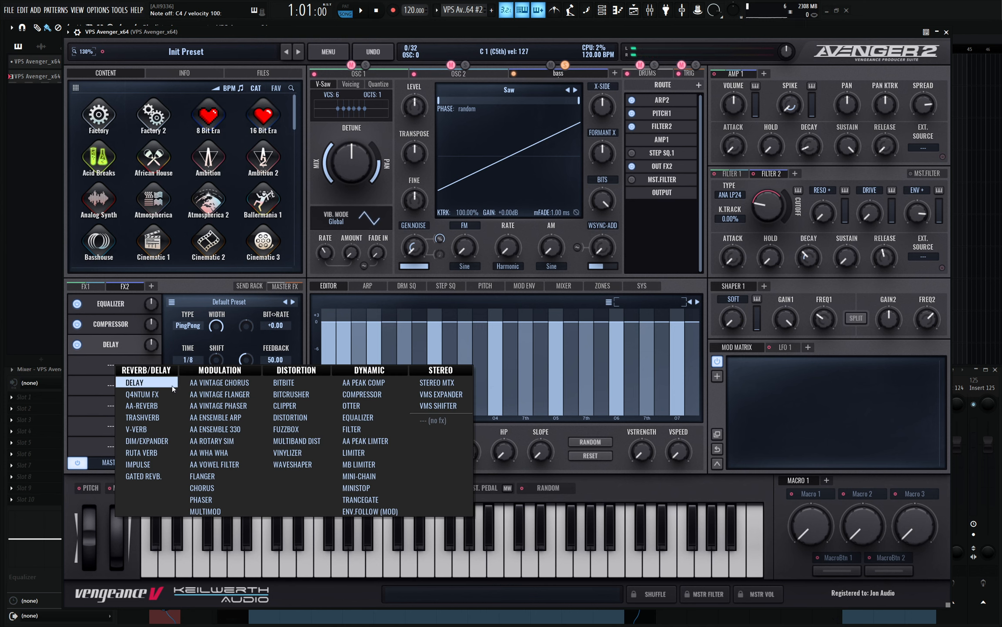
left_click(171, 440)
left_click_drag(195, 417, 198, 416)
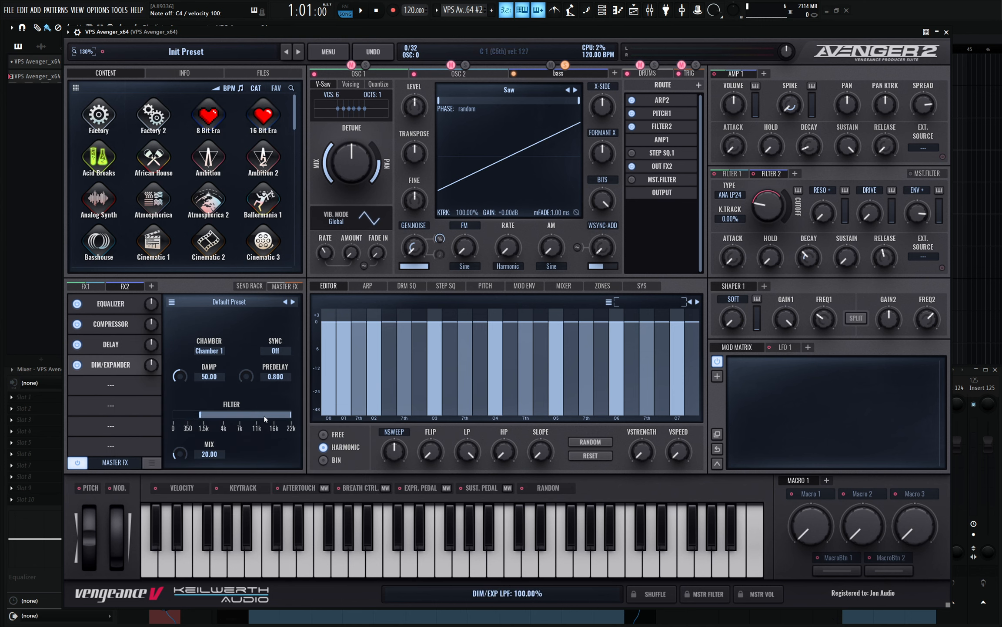
left_click_drag(291, 415, 274, 416)
left_click_drag(183, 454, 186, 460)
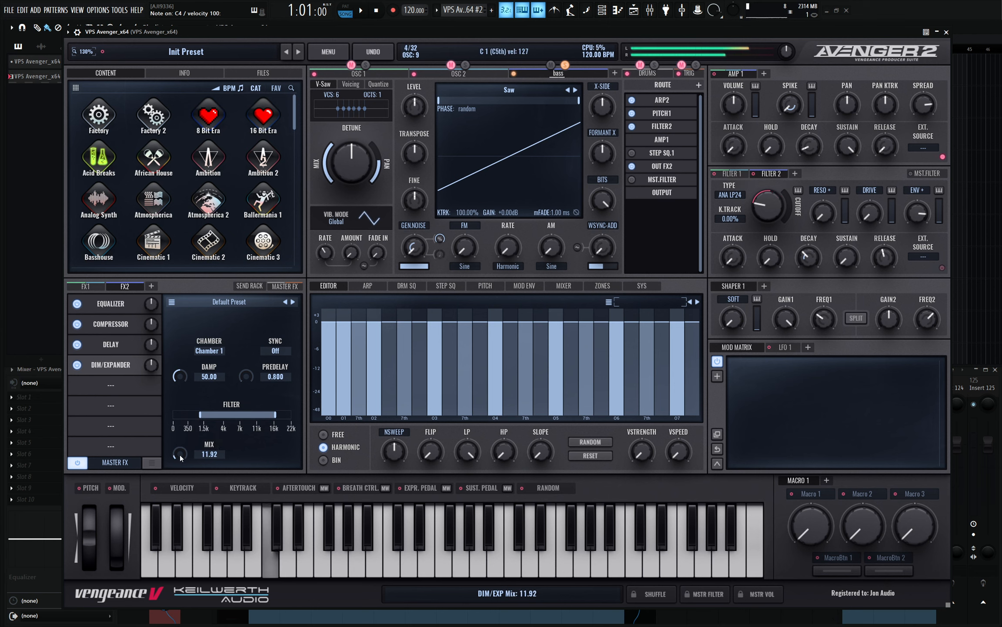
left_click_drag(769, 208, 769, 212)
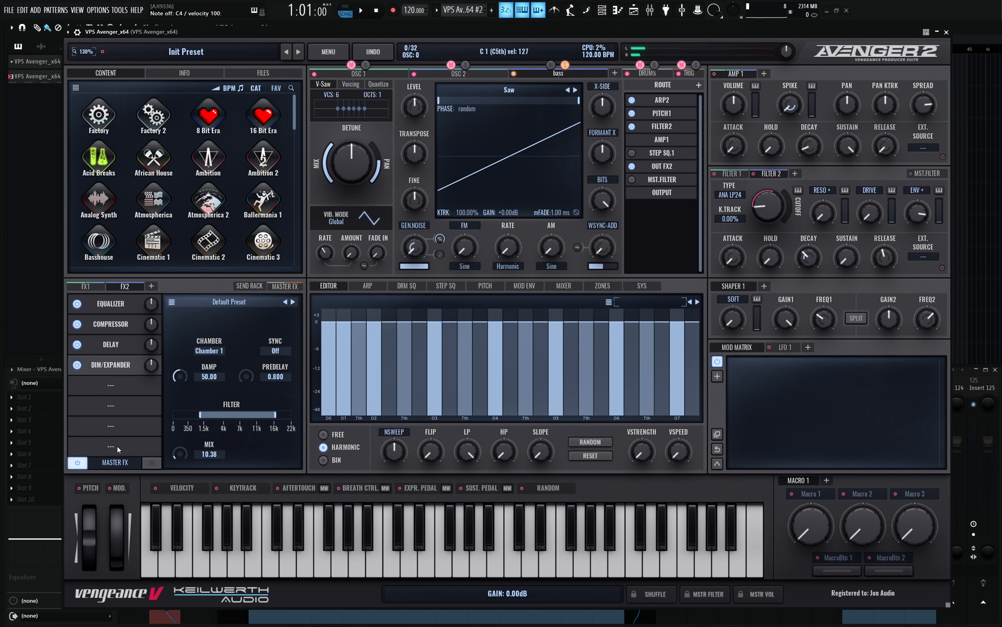
Add a Mini-Chain in the last FX2 slot, synced to Seq. BD with a mix of 73.85
left_click(116, 446)
left_click(377, 556)
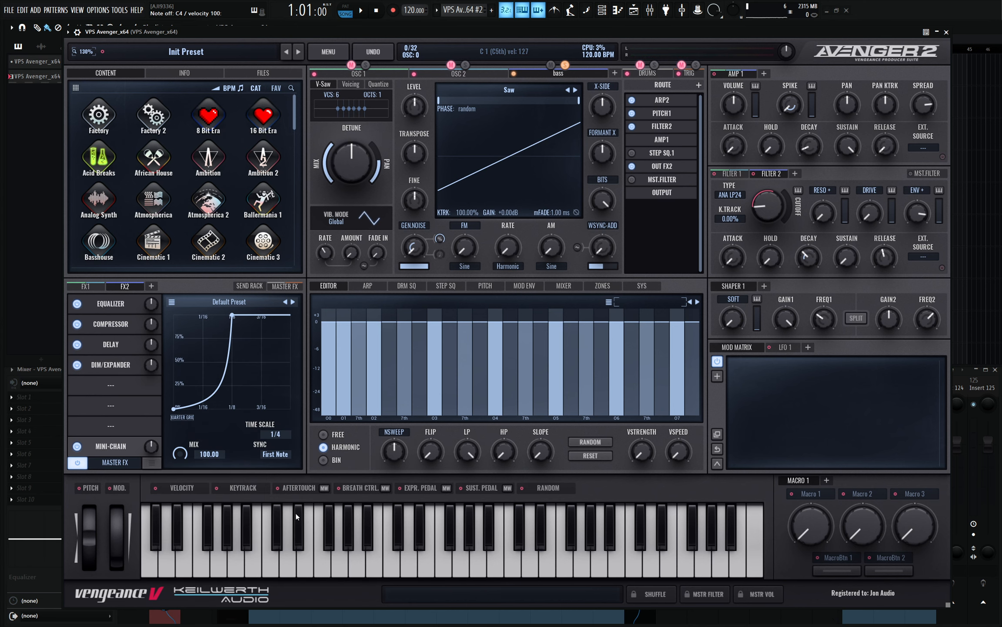
left_click(285, 454)
left_click(285, 491)
key("z")
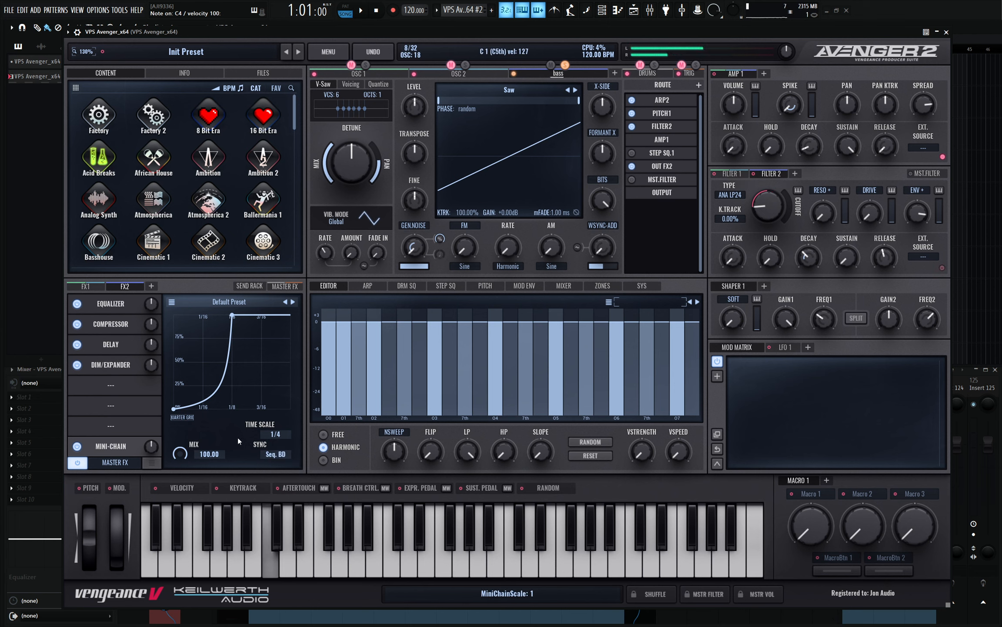
mouse_move(186, 453)
left_mouse_down()
mouse_move(183, 469)
mouse_move(181, 455)
left_mouse_up()
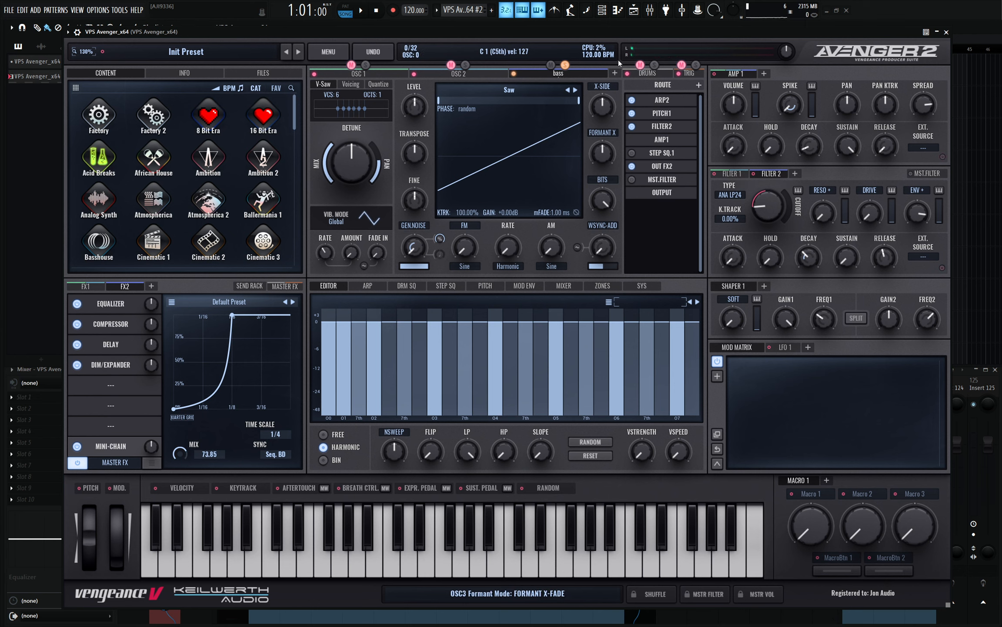
Fine-tune Filter 2's envelope amount and set the bass oscillator's level to 101.38% while playing notes with other layers muted
left_click(352, 65)
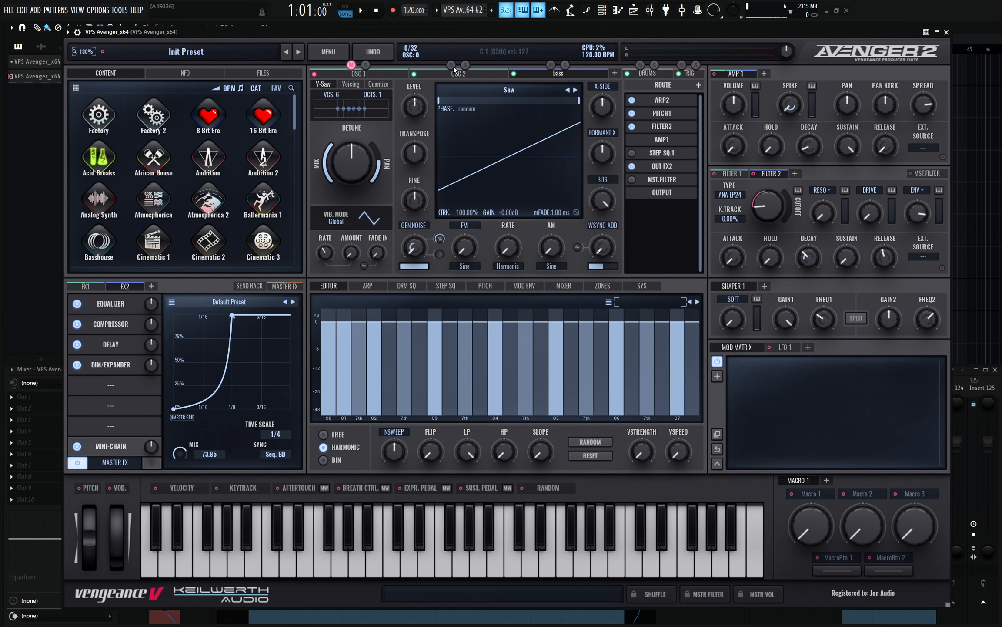
key("z")
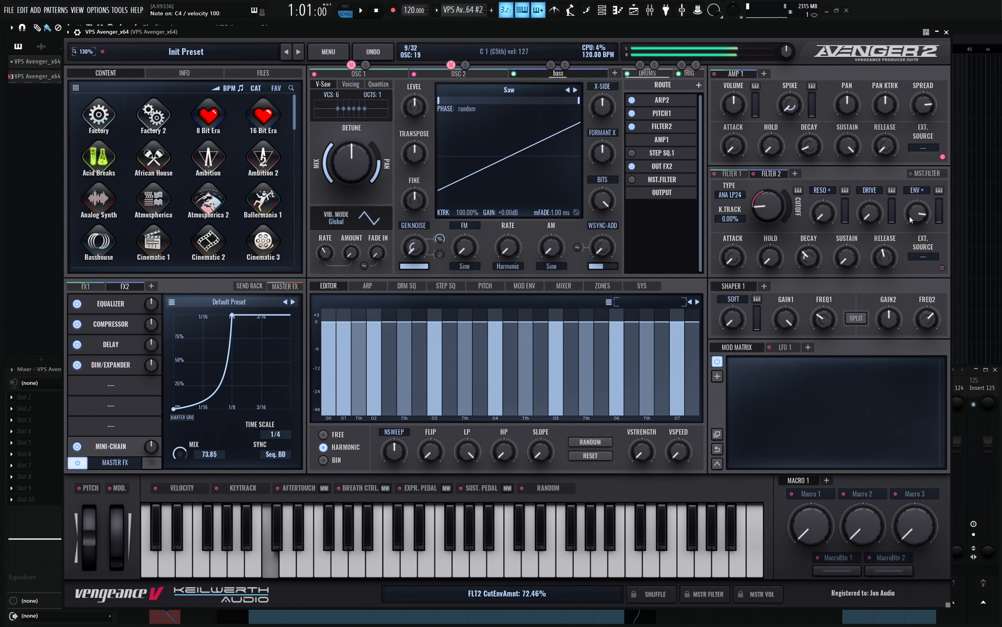
left_click_drag(910, 217, 910, 214)
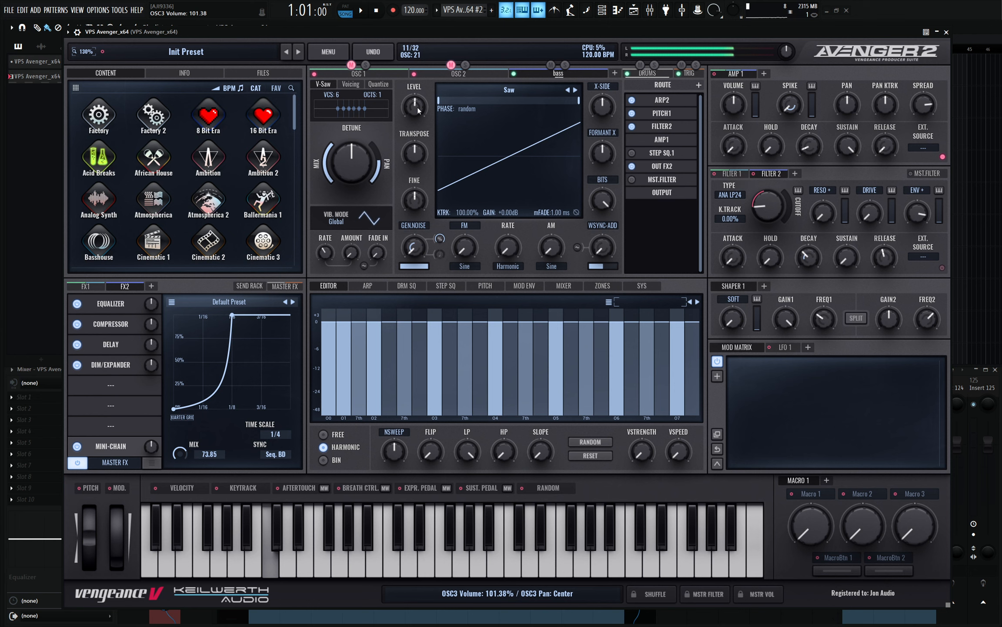
Compare the bass against OSC 1 and OSC 2 by toggling their mutes, finishing with all oscillators unmuted
left_click(351, 65)
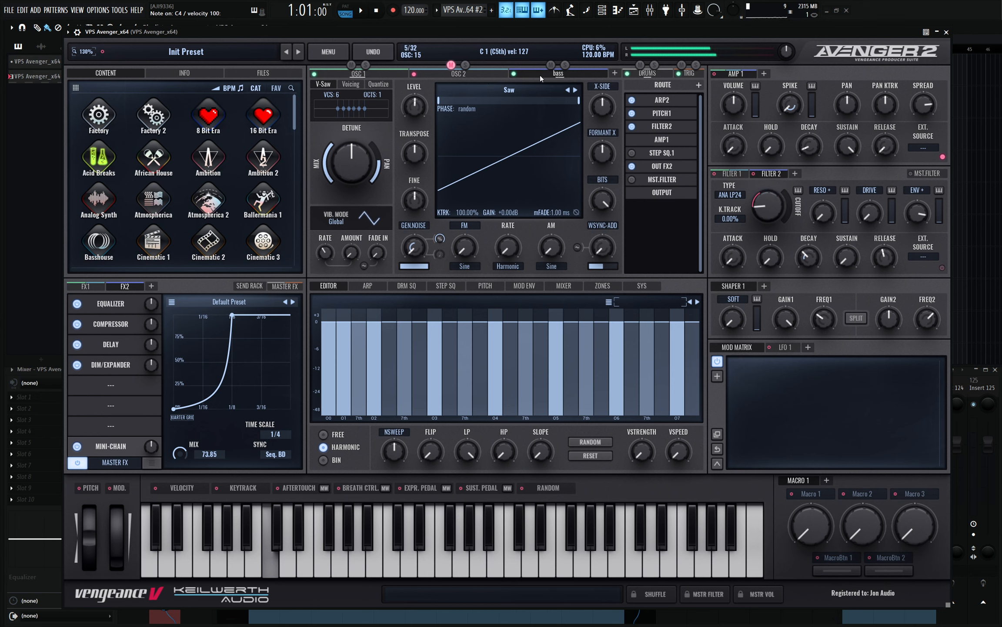
left_click(351, 66)
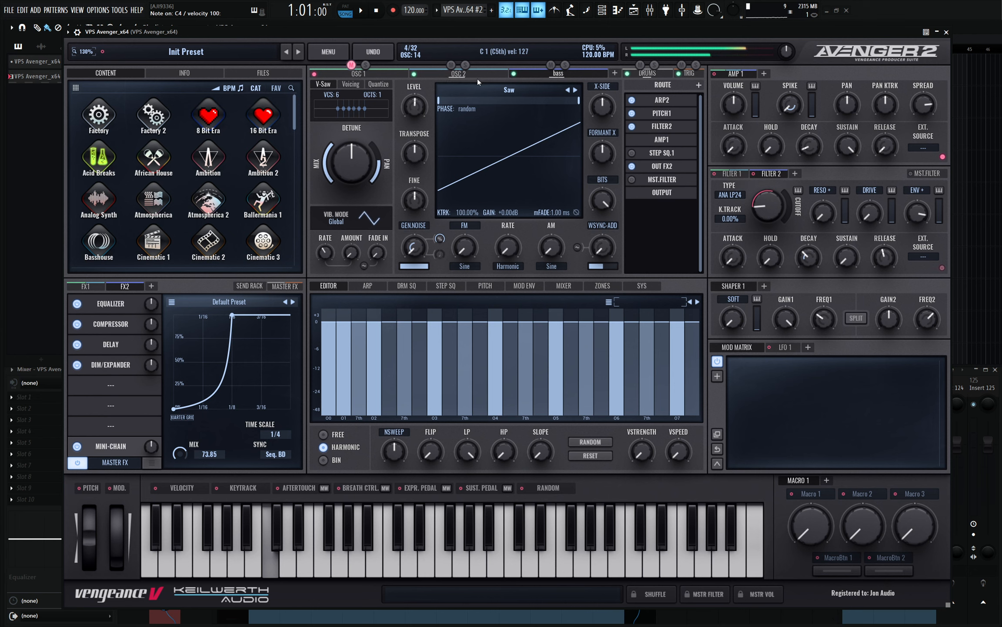
left_click(351, 65)
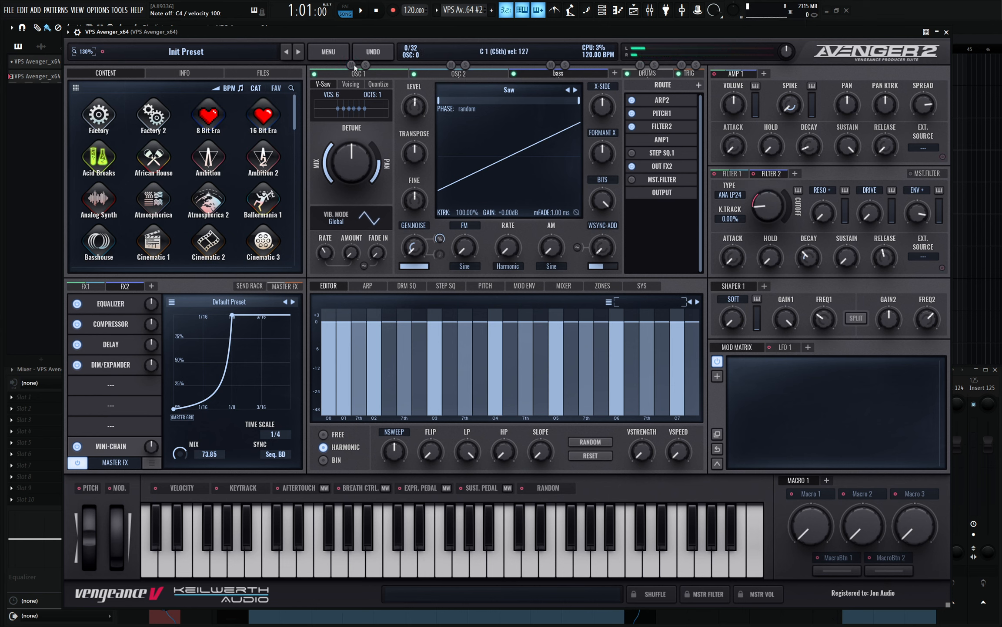
Set the scale of ARP 1's pattern randomizer to 3 Minor
left_click(368, 286)
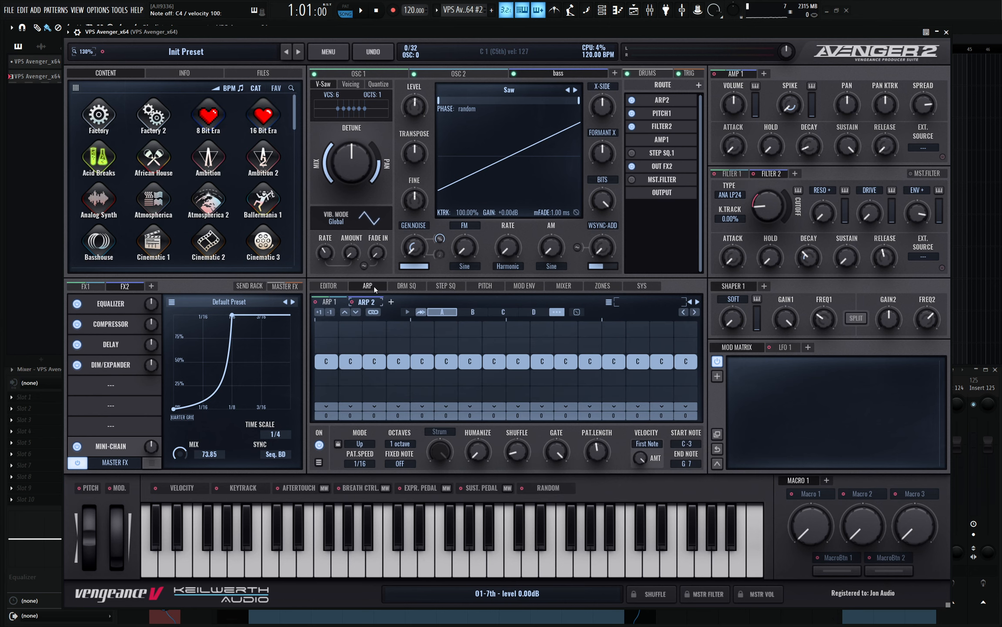
left_click(330, 302)
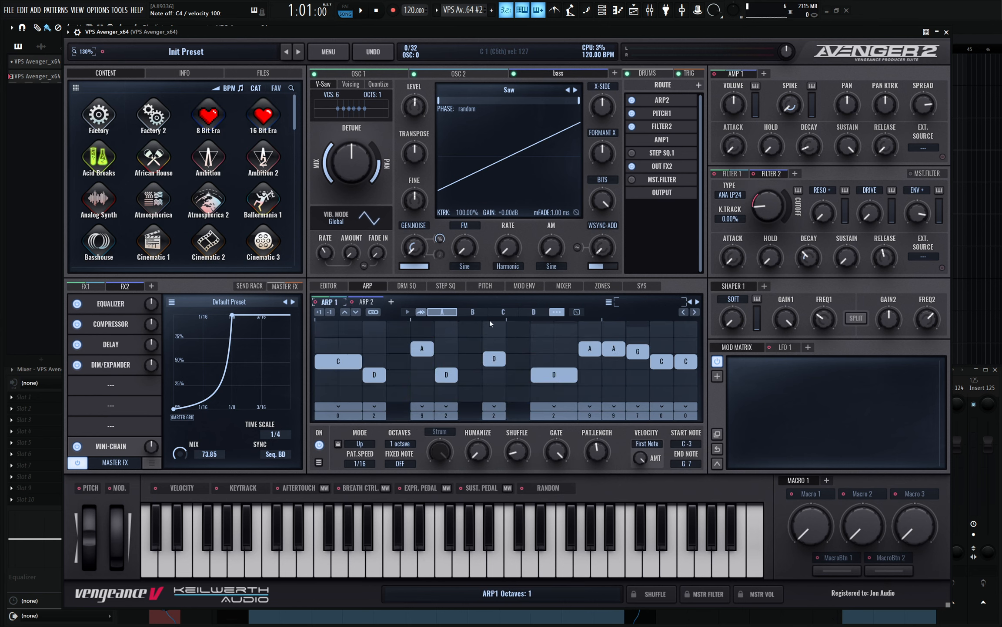
left_click(576, 312)
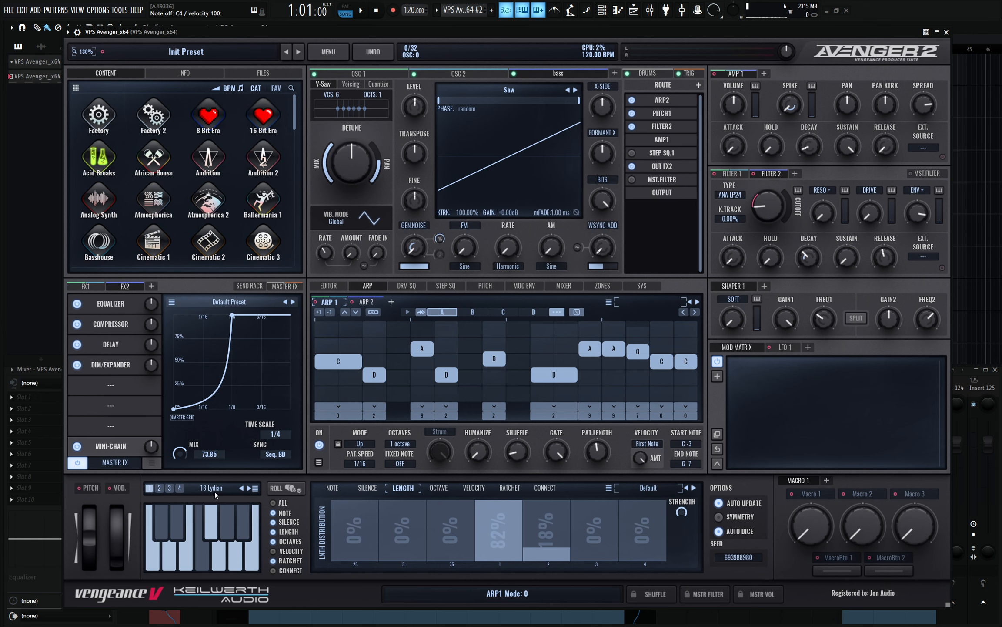
left_click(246, 491)
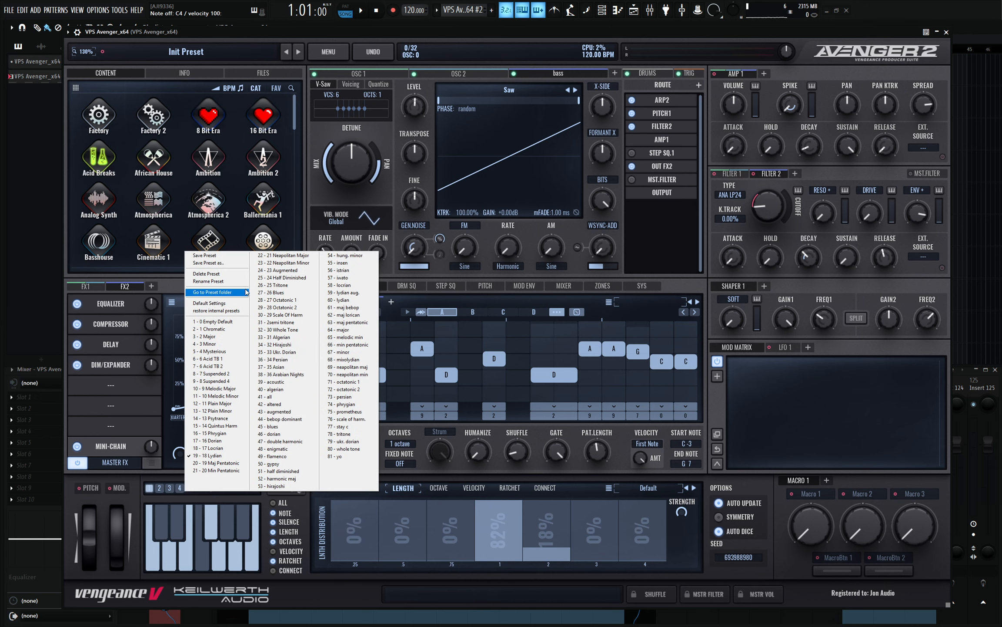
left_click(229, 345)
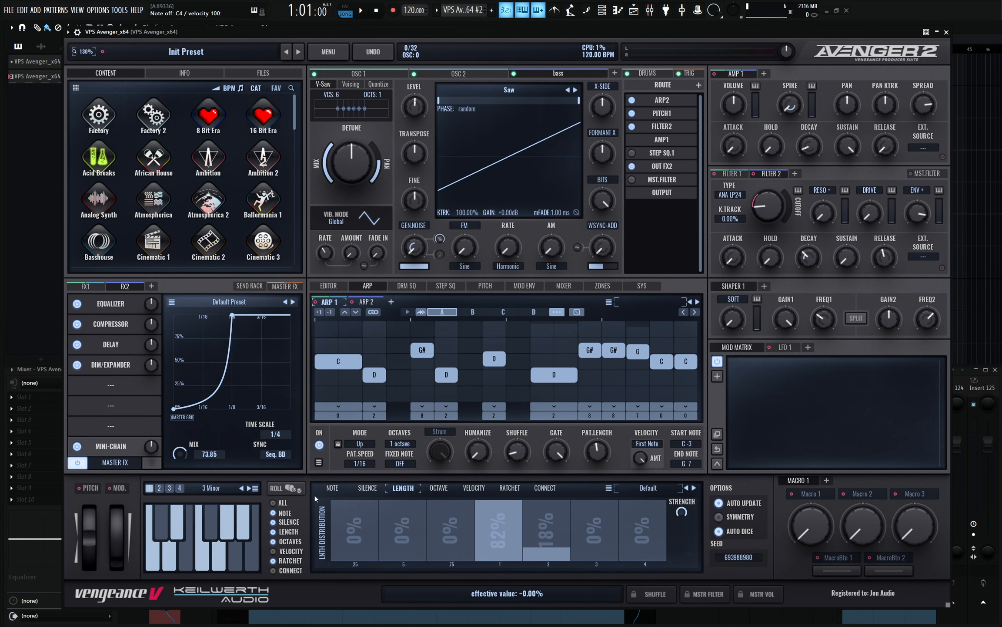
Roll several new random patterns for ARP 1 and route the bass oscillator through ARP1 instead of ARP2
left_click(297, 491)
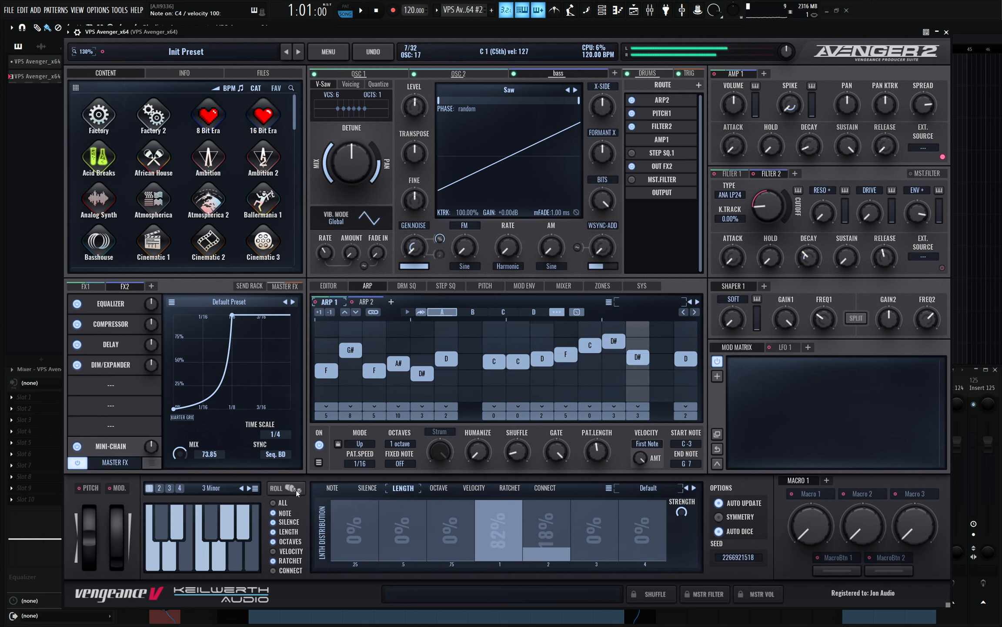
left_click(298, 491)
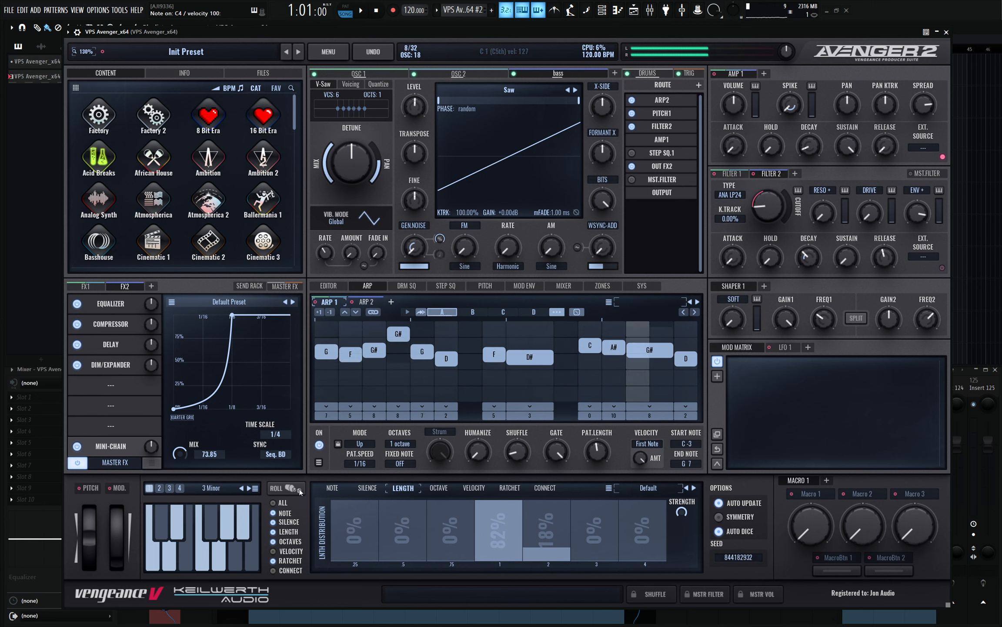
left_click(299, 491)
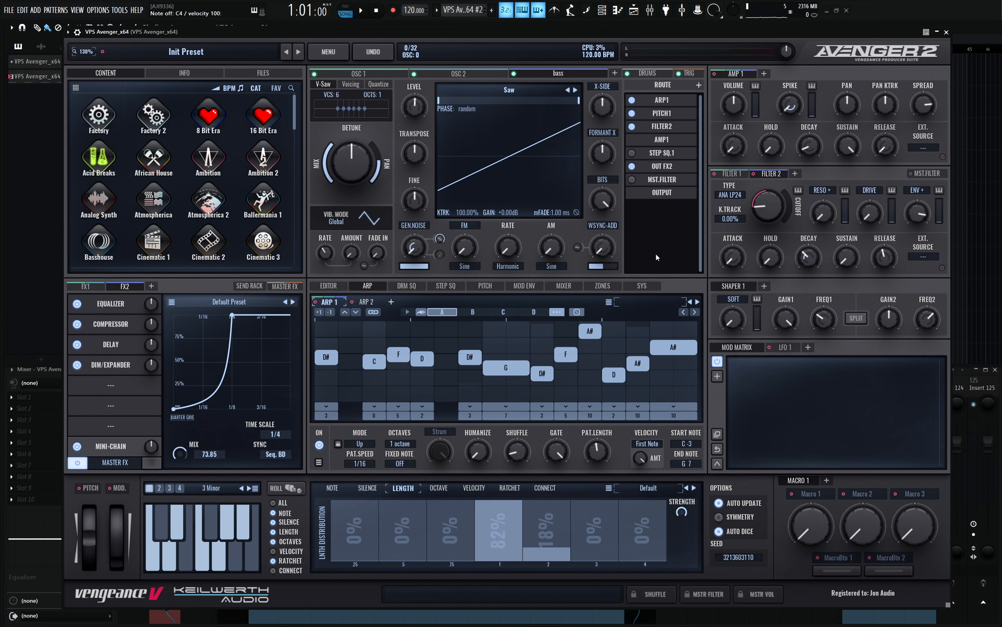
key("z")
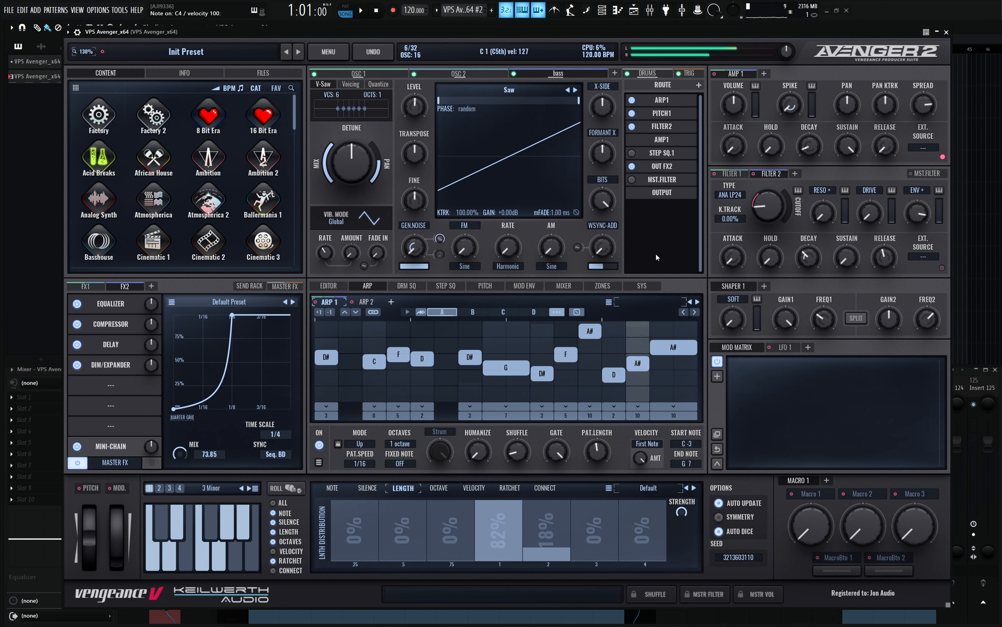
Audition re-rolled ARP 1 patterns with the bass soloed, OSC 1 muted and OSC 2 soloed in turn
left_click(564, 65)
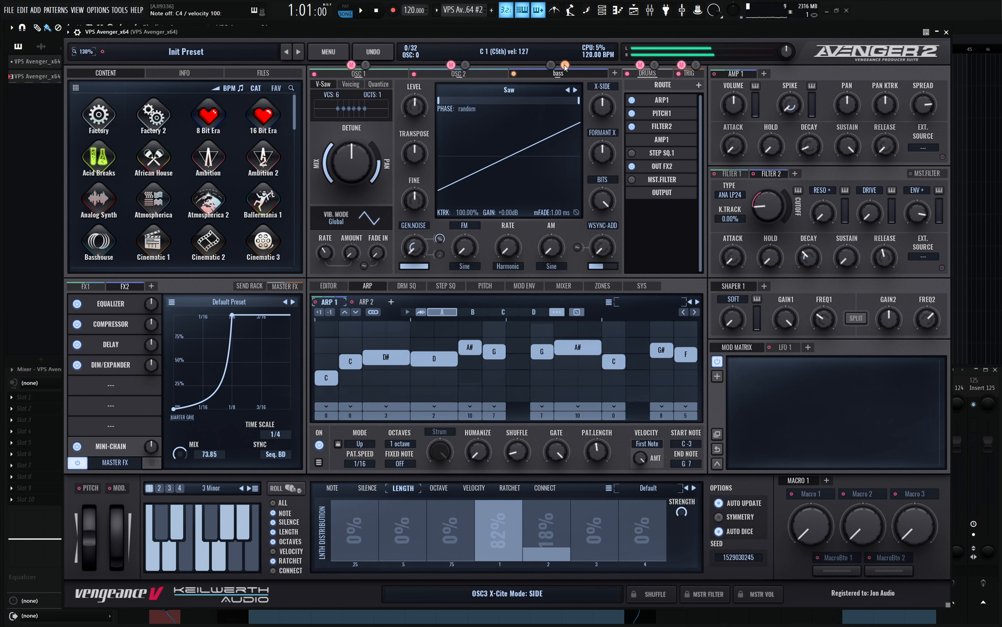
key("z")
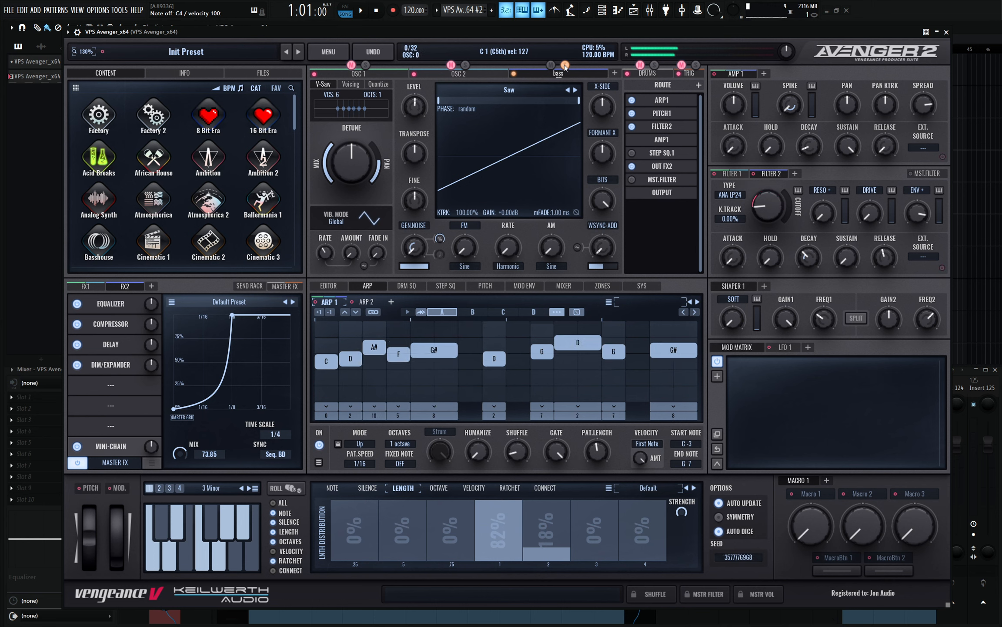
key("z")
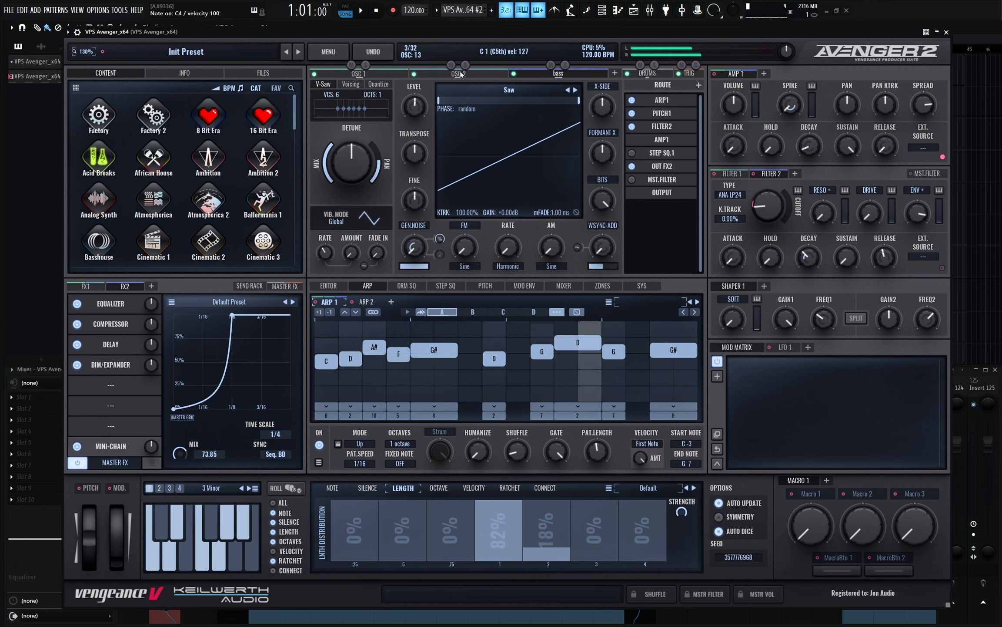
left_click(351, 65)
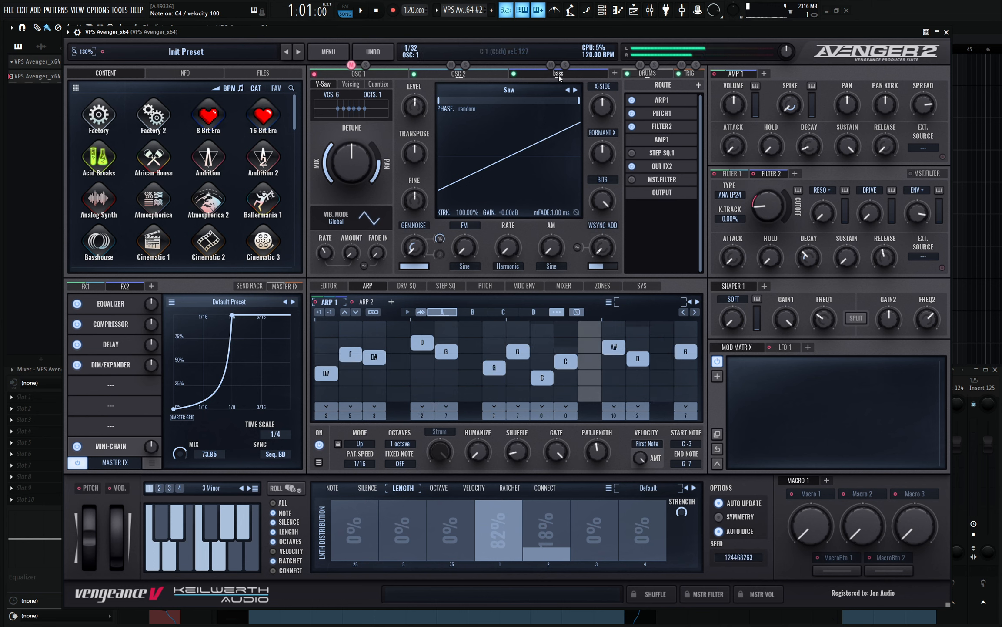
left_click(465, 65)
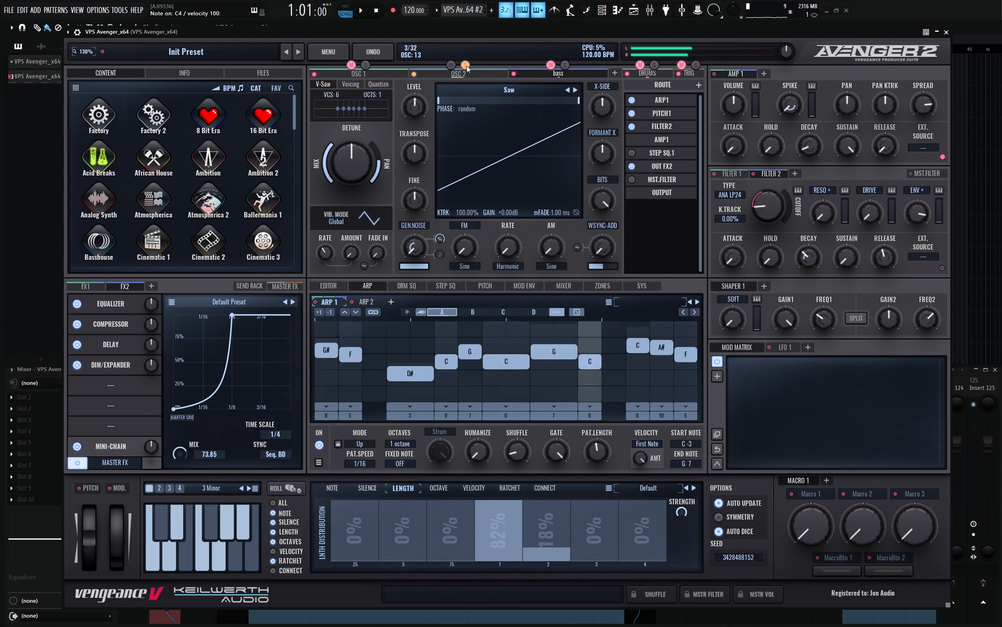
left_click(467, 66)
Raise OSC 1's transpose while it is soloed, and mute the bass oscillator to hear OSC 1 with OSC 2
left_click(365, 71)
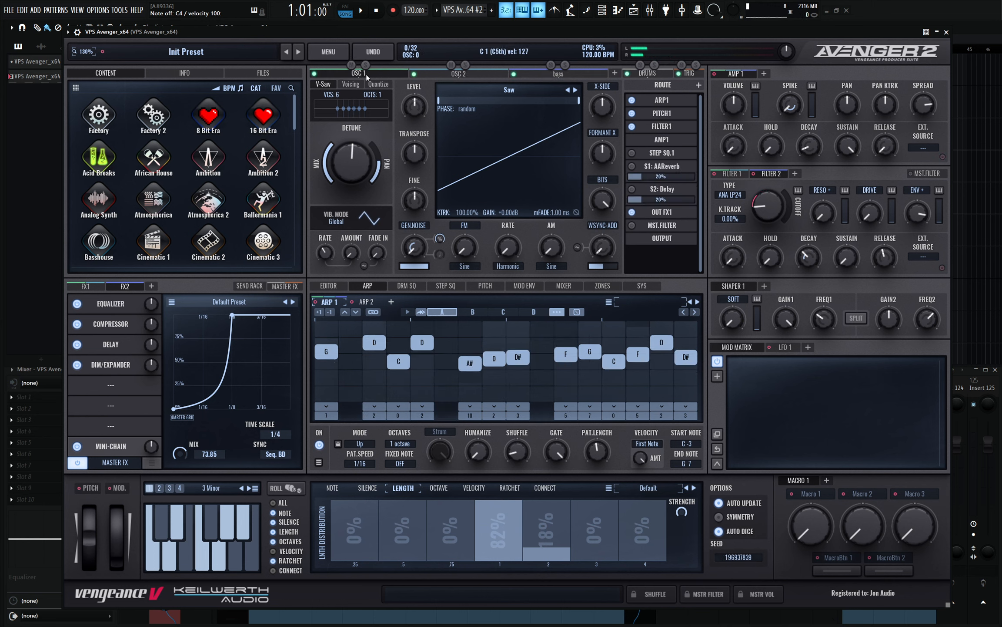
key("z")
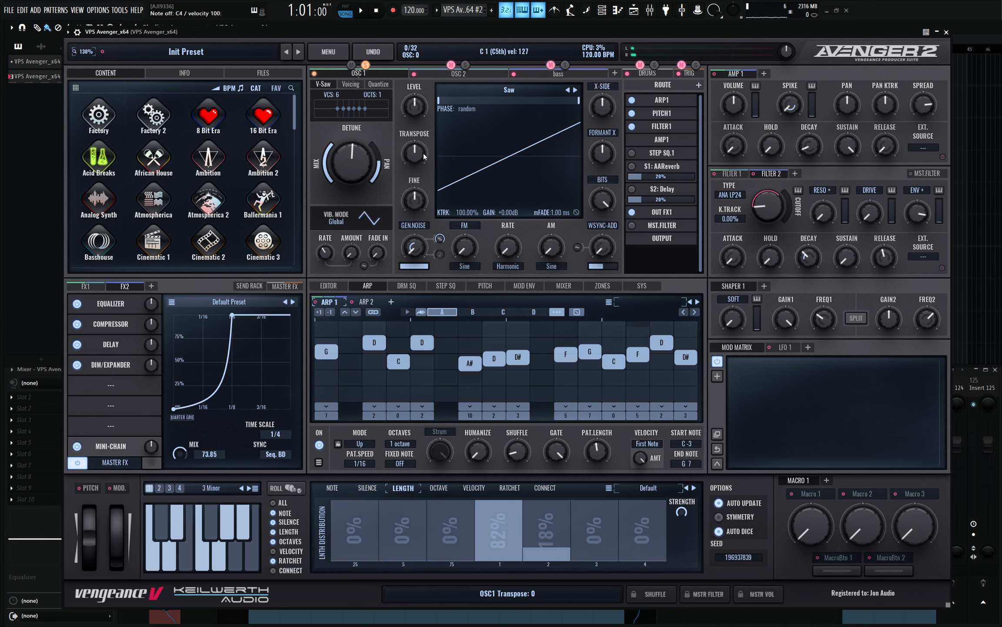
key("z")
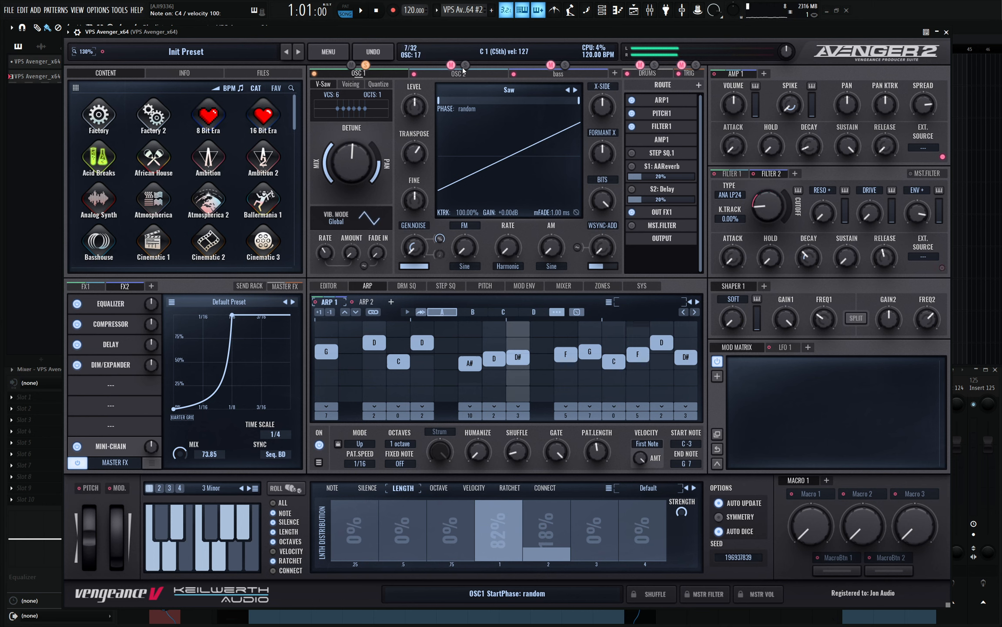
left_click(365, 65)
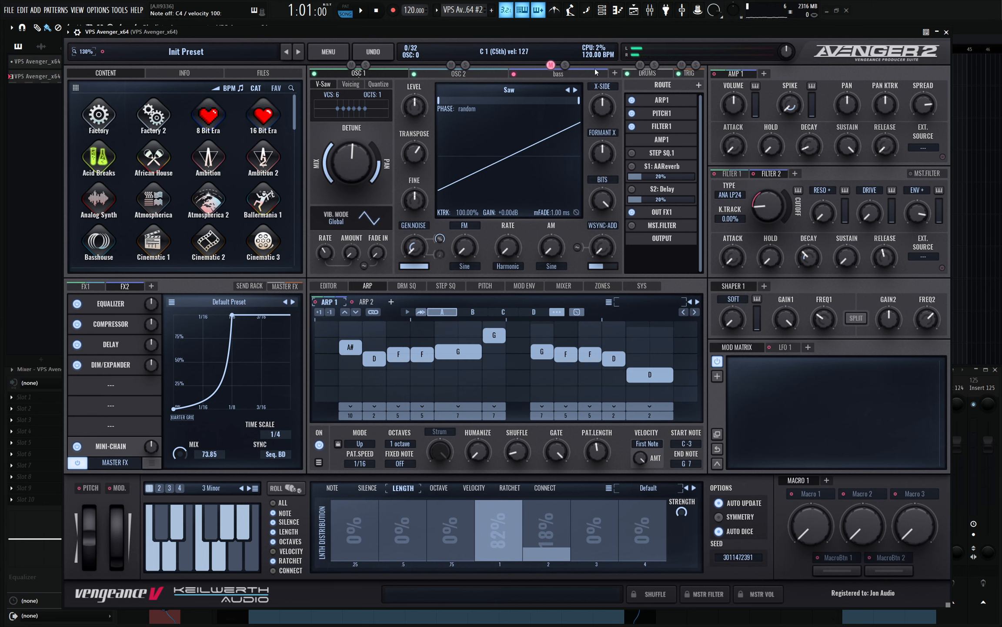
key("z")
key("z")
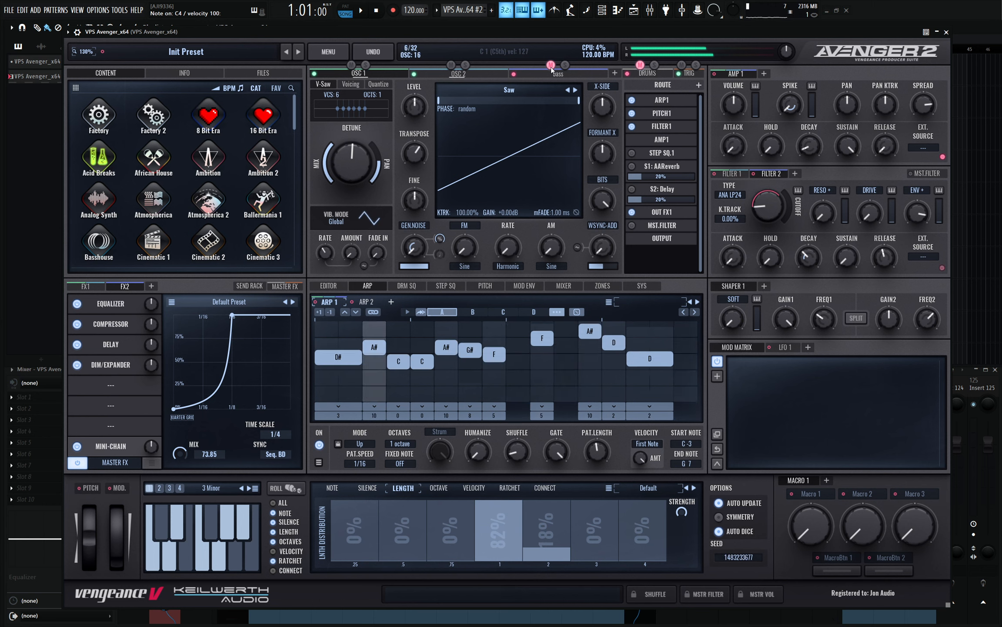
Set OSC 2's transpose to +24 and raise OSC 1's transpose further
left_click(478, 75)
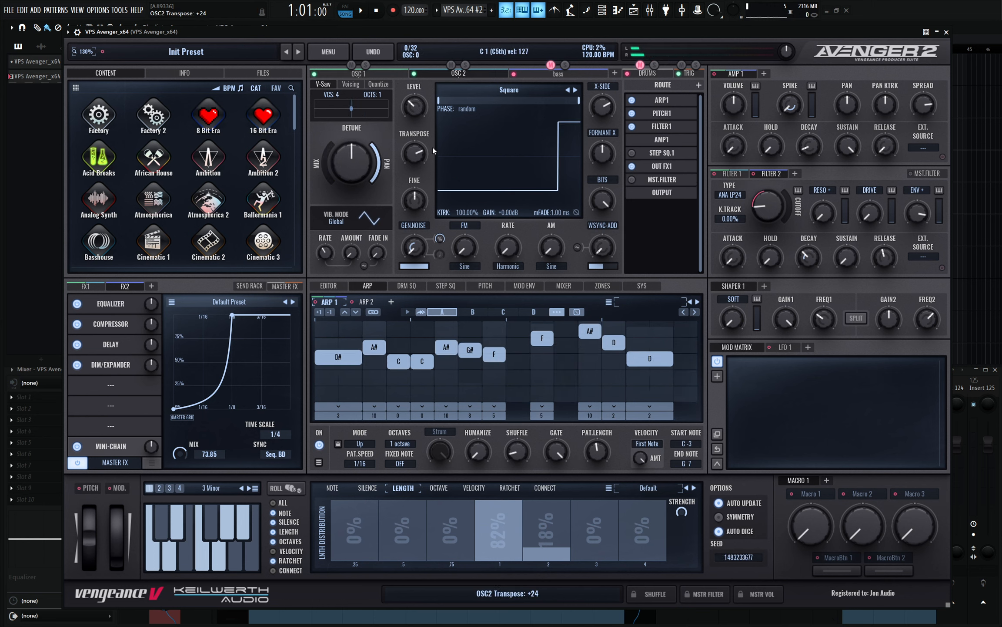
key("z")
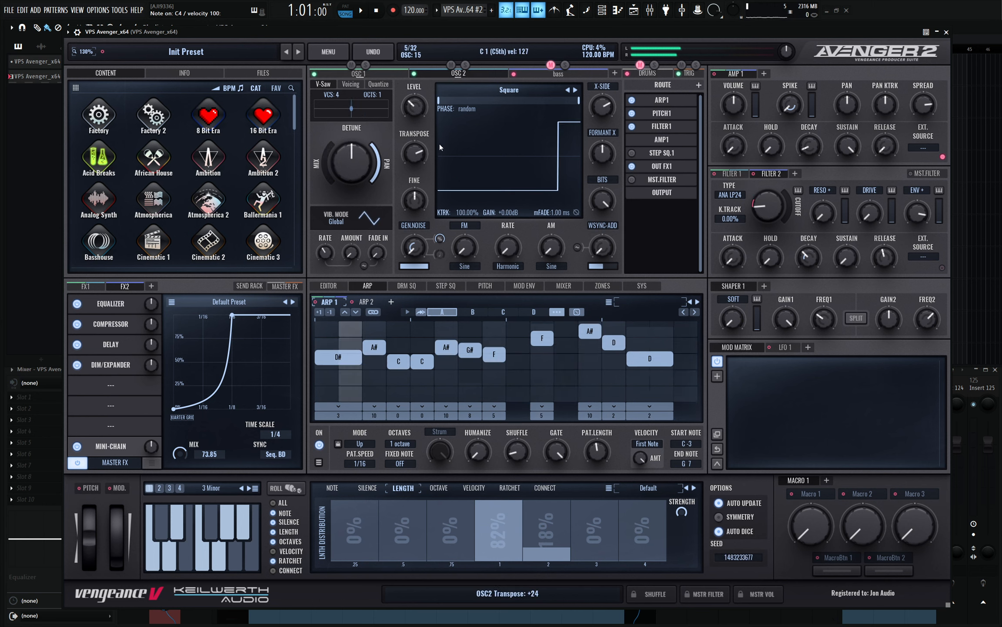
left_click(383, 76)
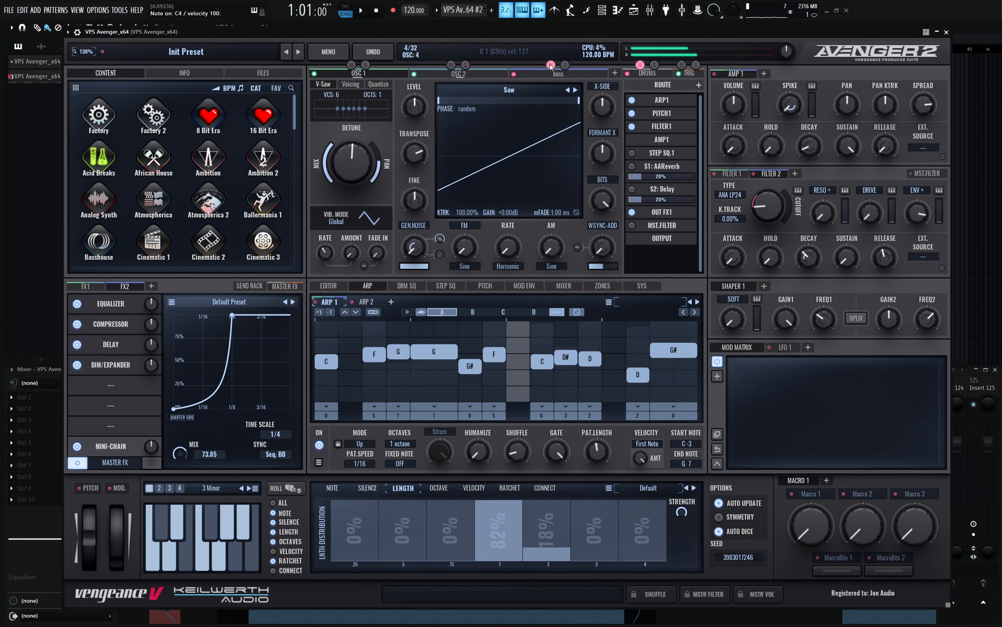
Add a Ruta Verb to FX1 below the DIM/Expander, with a decay of 30.38 and a high cut of 80.00
left_click(88, 291)
left_click(115, 366)
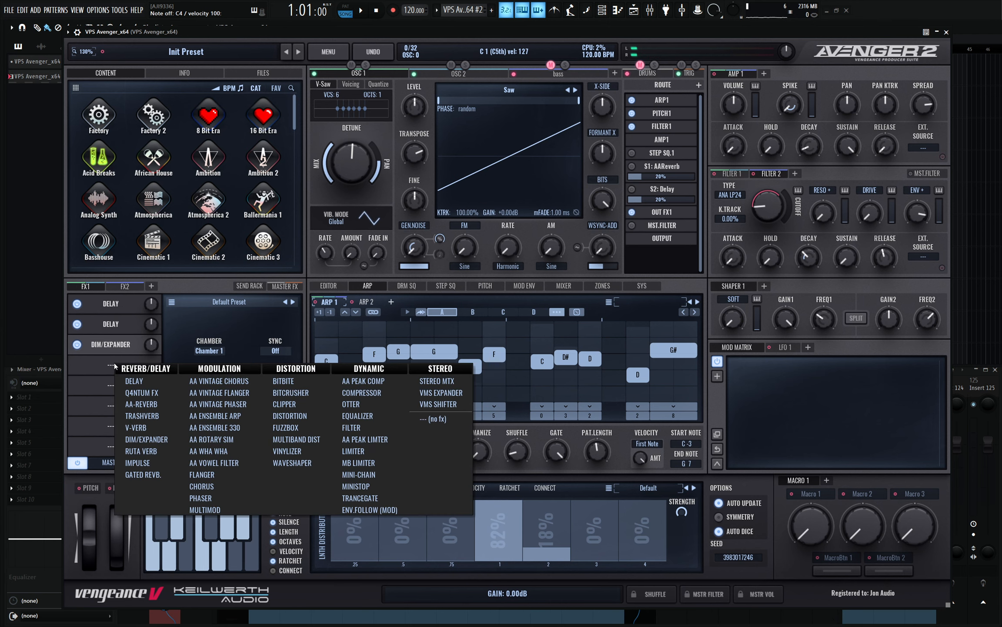
left_click(142, 451)
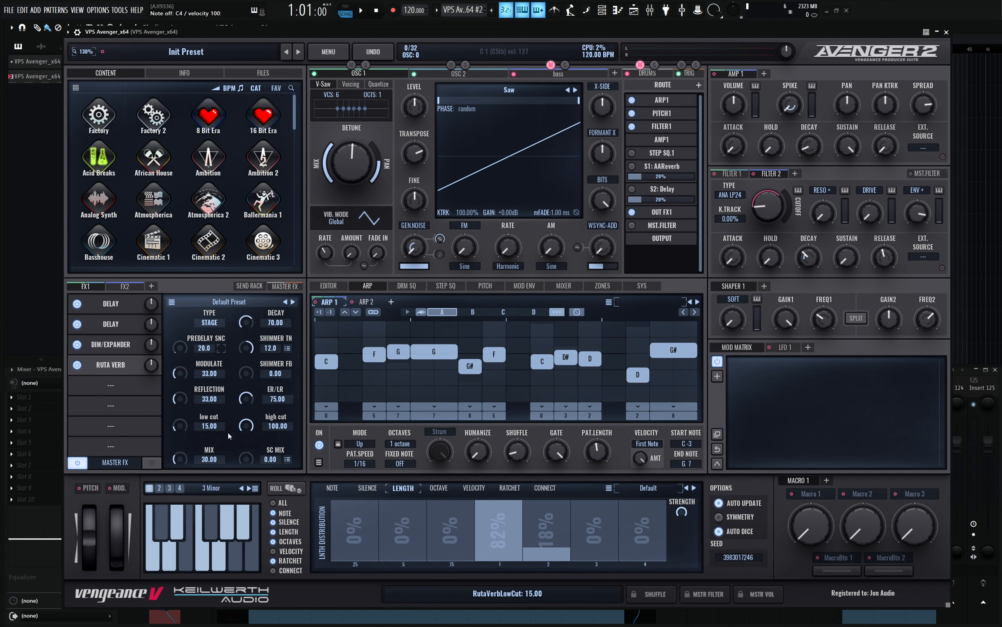
mouse_move(249, 360)
left_mouse_down()
mouse_move(260, 293)
mouse_move(259, 349)
left_mouse_up()
left_click_drag(248, 427, 245, 445)
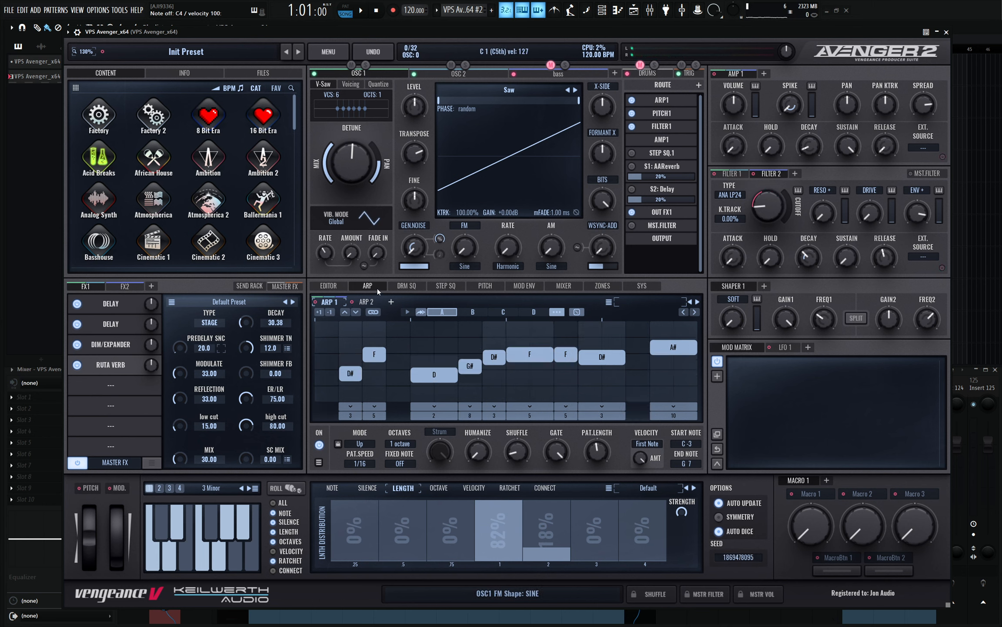
Re-roll ARP 1's random pattern and turn off Note in the randomizer's roll options
left_click(577, 312)
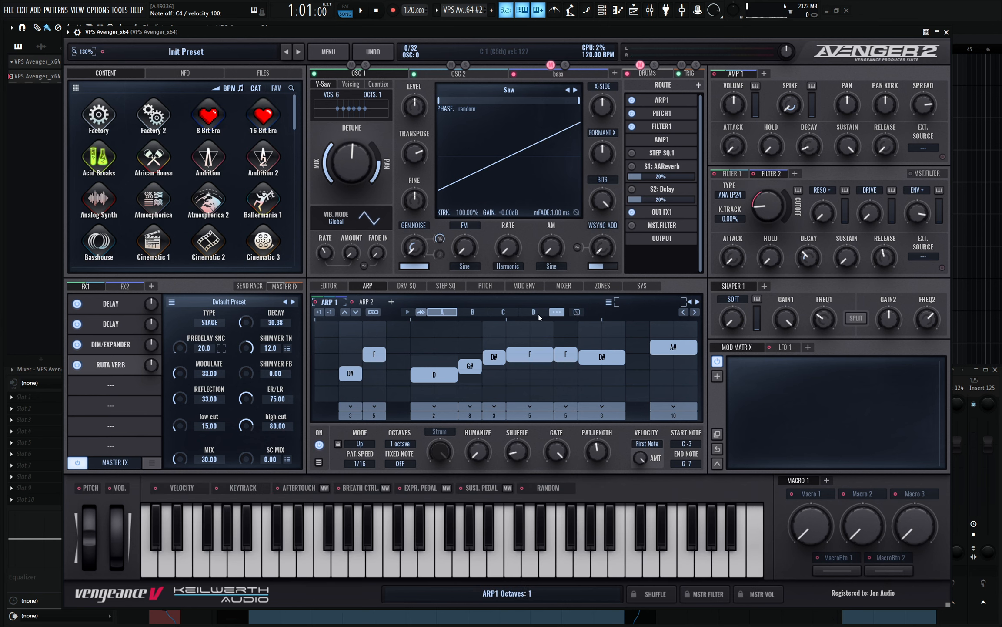
left_click(577, 312)
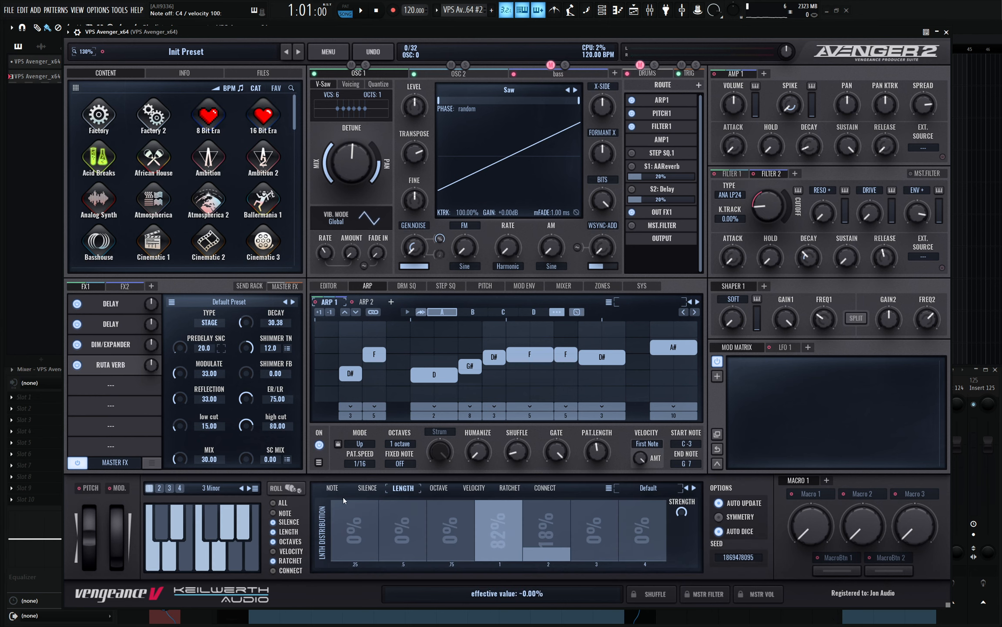
left_click(287, 487)
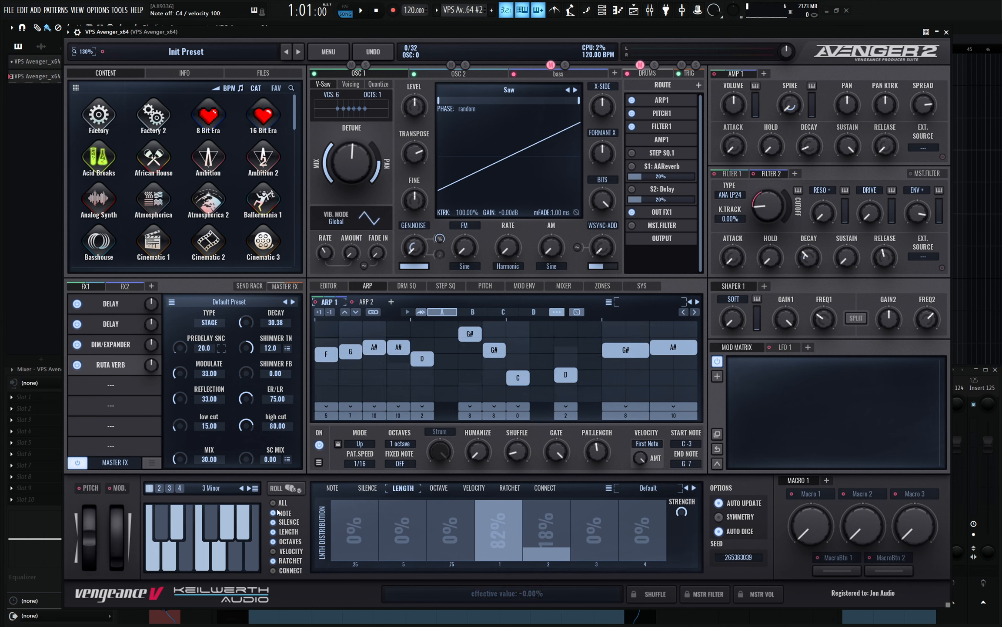
key("z")
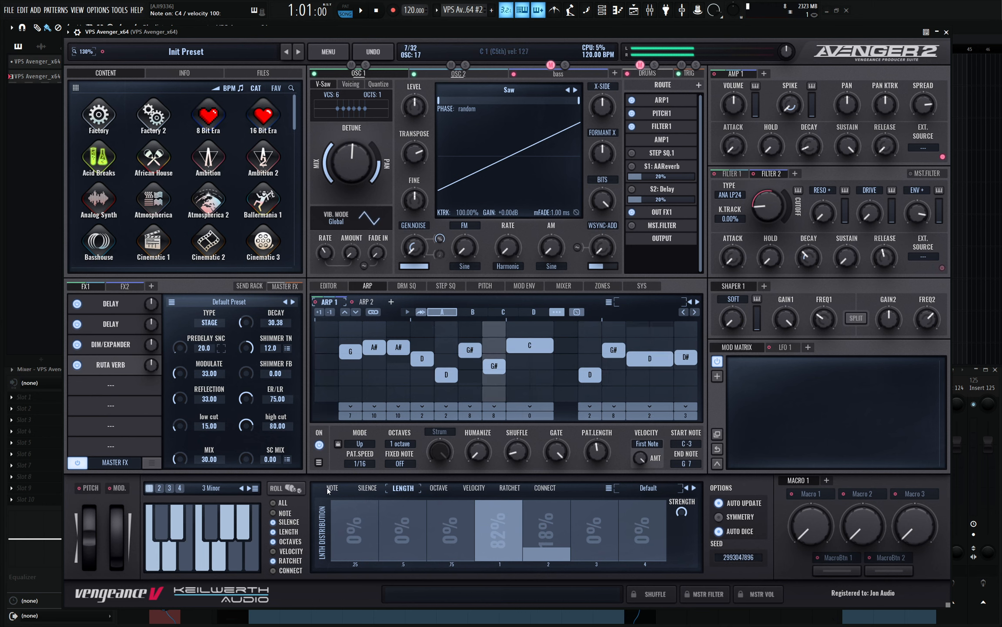
Re-roll ARP 1's pattern with Note included, exclude Note again, and audition the arpeggio with the bass oscillator unmuted
left_click(276, 513)
left_click(284, 492)
left_click(284, 492)
left_click(284, 492)
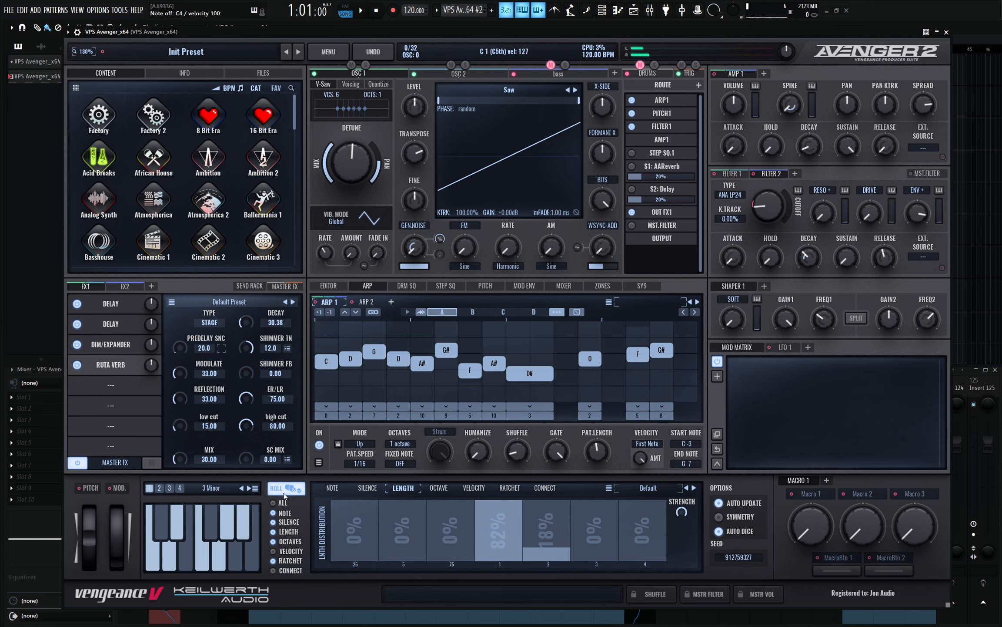
key("z")
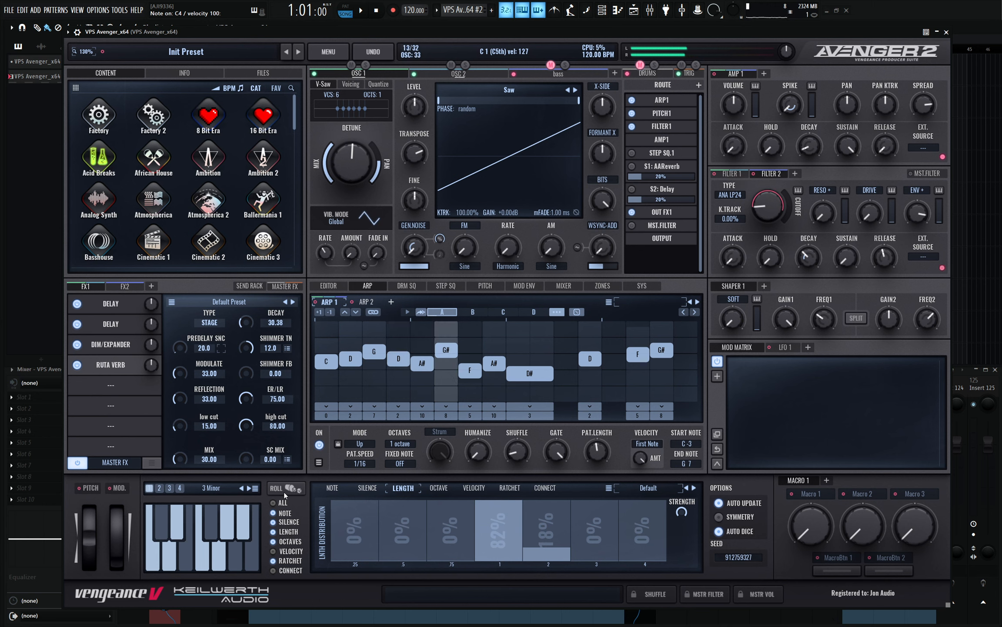
left_click(273, 513)
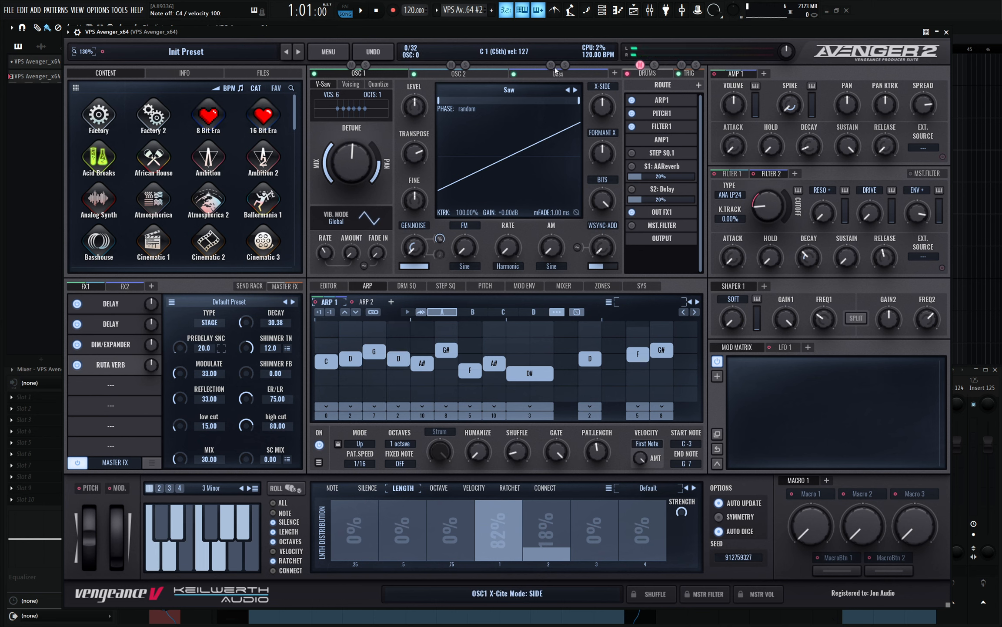
key("z")
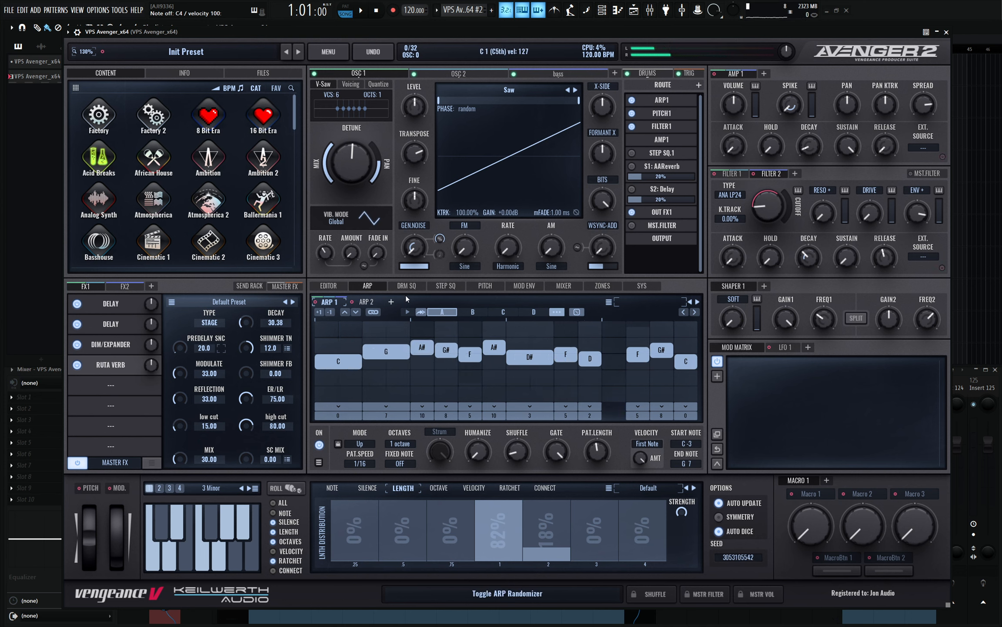
left_click(326, 287)
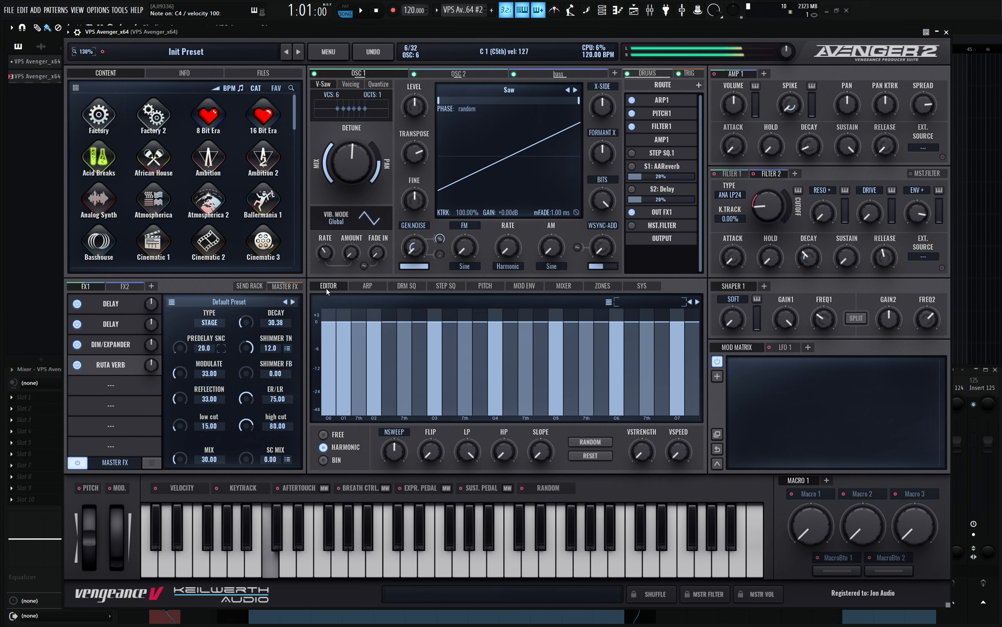
left_click(562, 74)
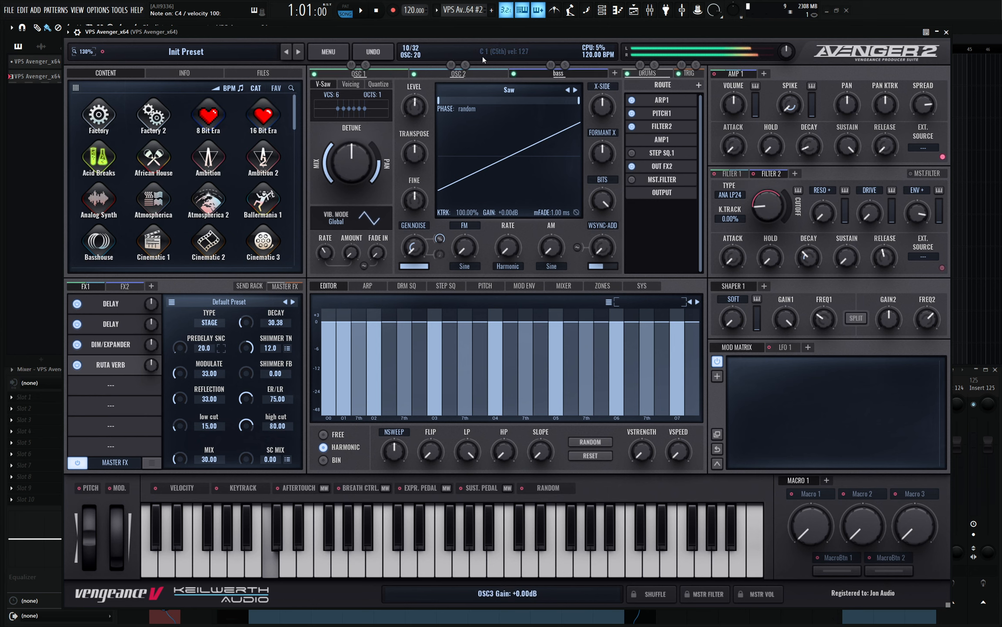
left_click(374, 74)
left_click(372, 286)
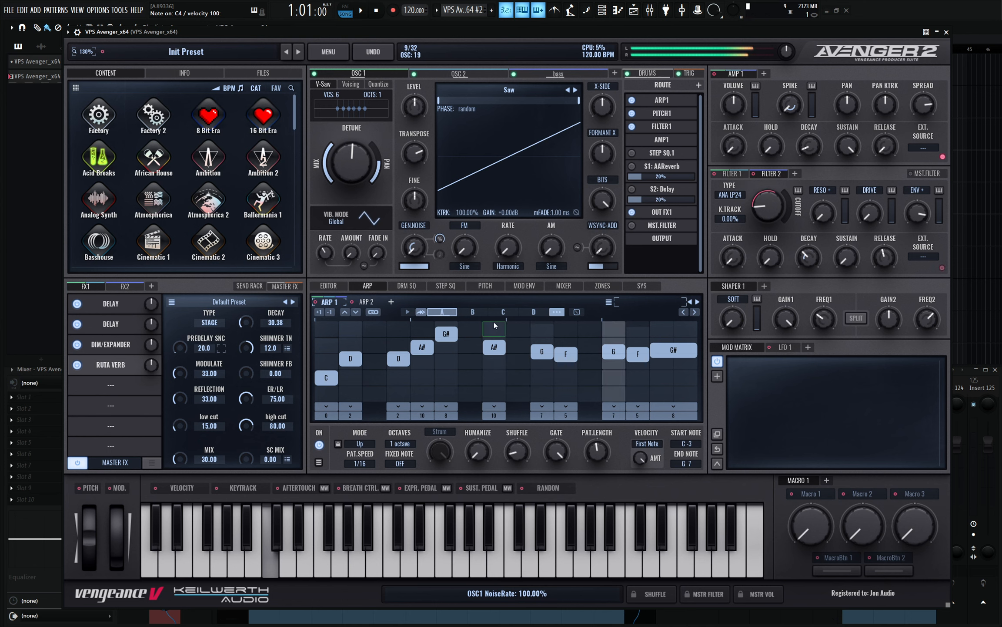
Turn off Auto Dice in ARP 1's randomizer and set the arpeggiator's shuffle to 0.00%
left_click(577, 312)
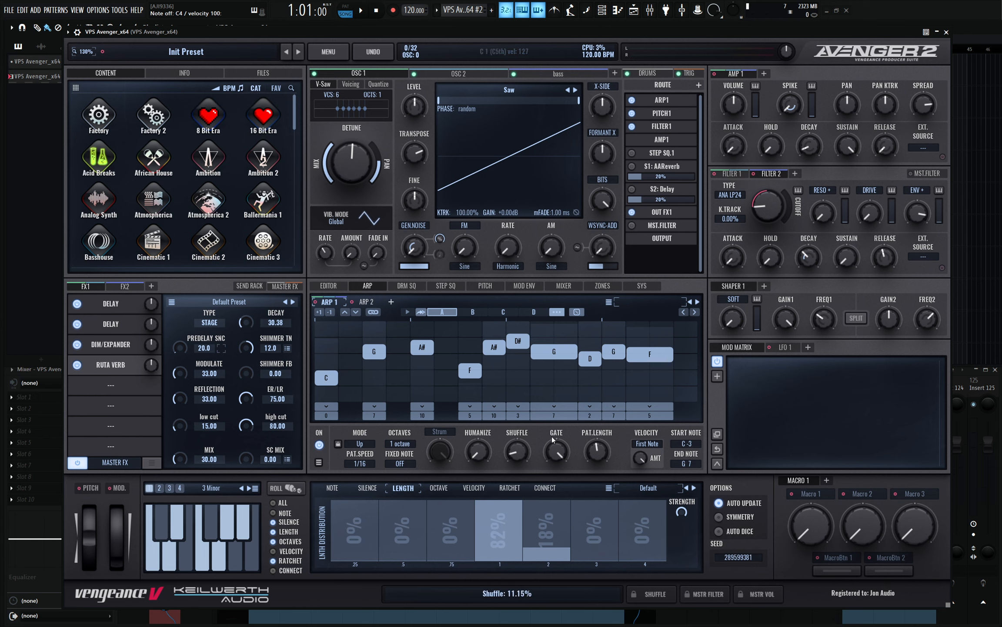
left_click_drag(518, 453, 548, 543)
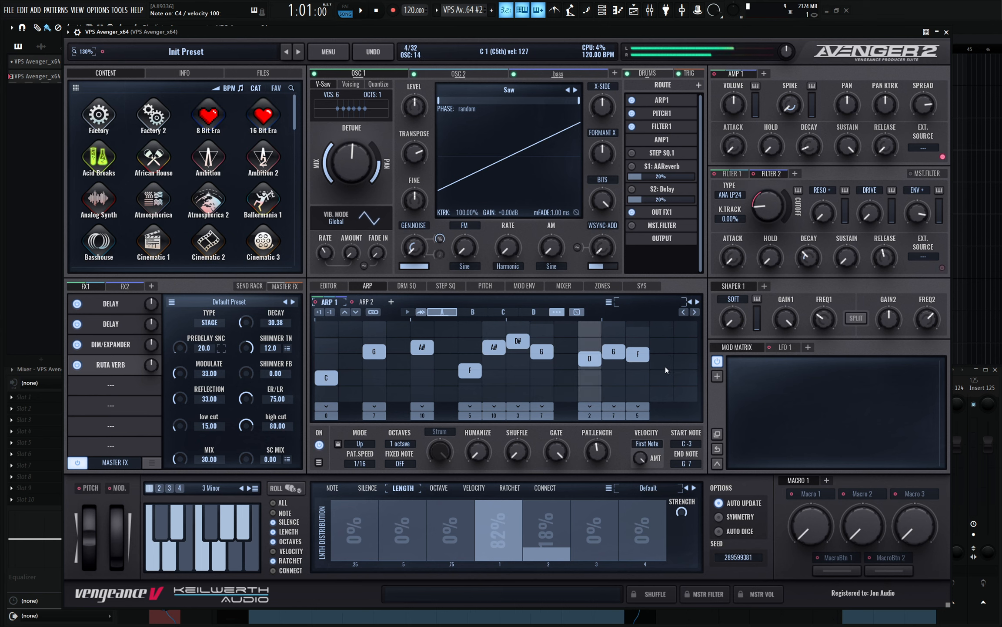
Shorten ARP 1's long G and F notes to one step and add a C note on each of the last two steps
left_click(660, 361)
left_click(689, 360)
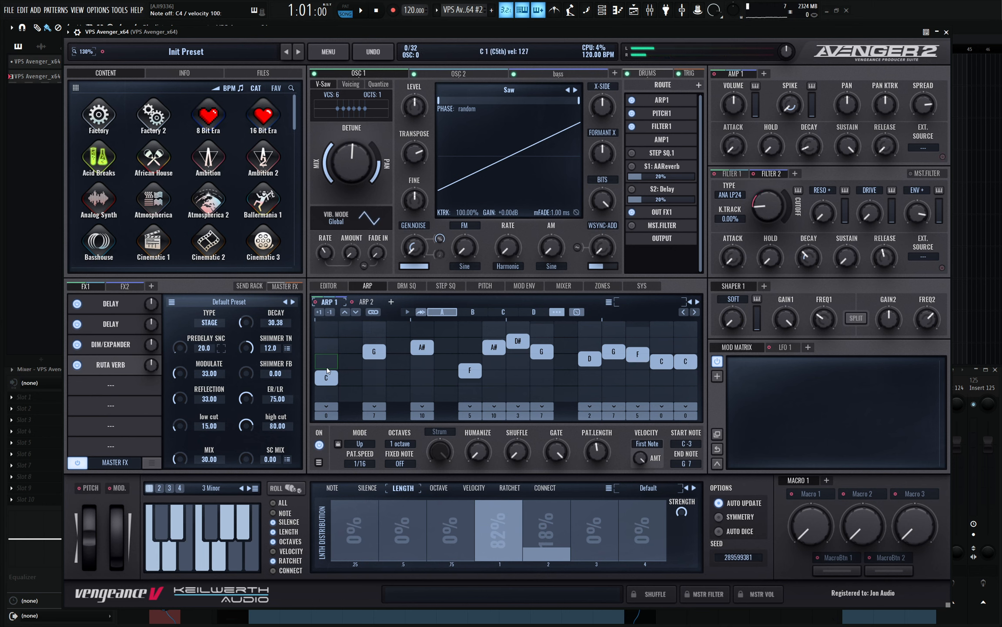
left_click(368, 302)
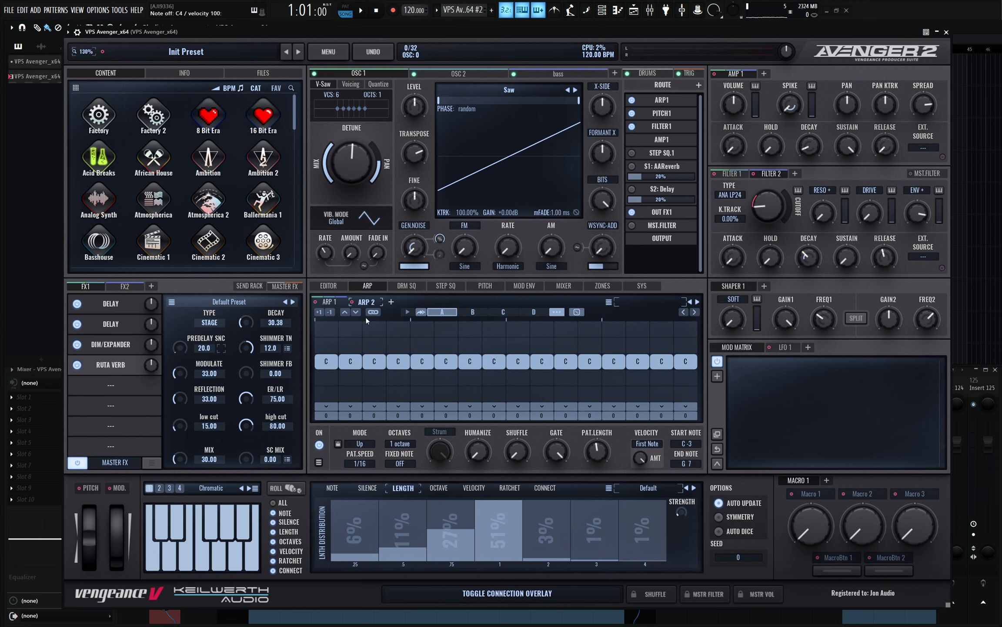
left_click(336, 302)
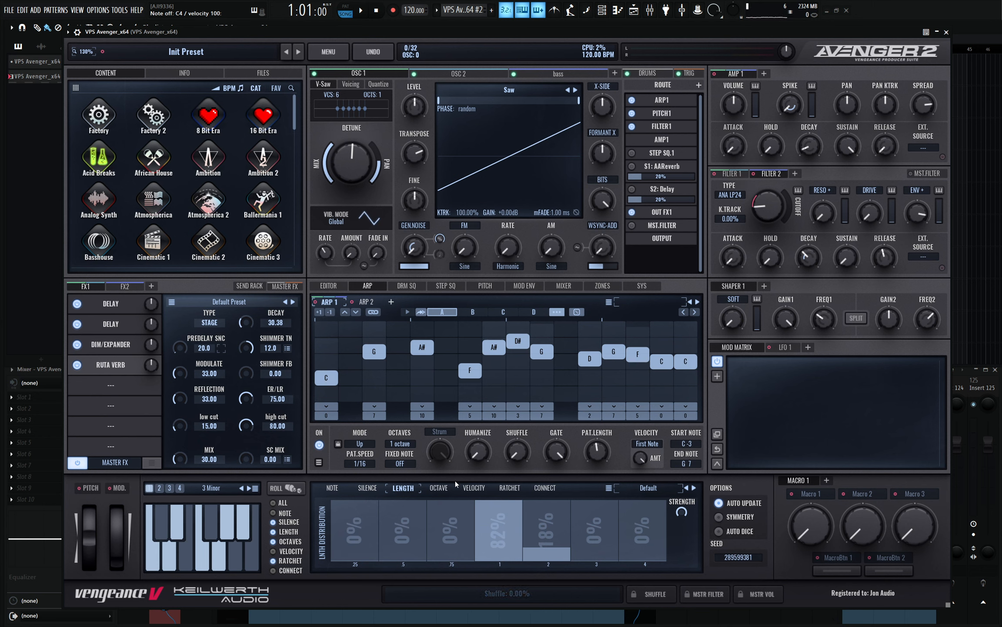
Set ARP 1's scale to 4 Mysterious, then re-roll the pattern several times with Note included and audition it
left_click(258, 490)
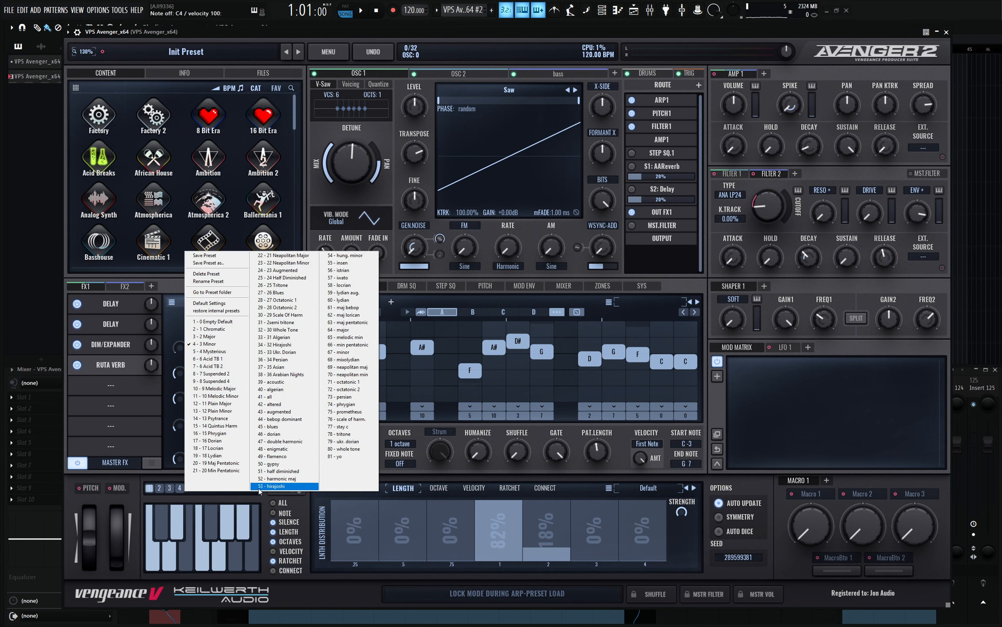
left_click(214, 352)
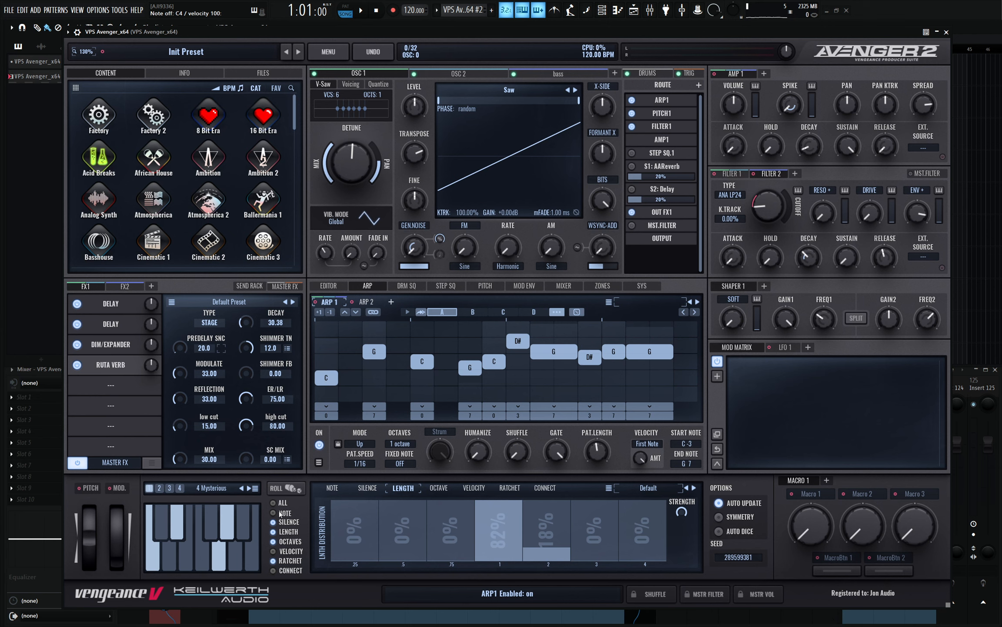
left_click(295, 490)
left_click(296, 491)
left_click(295, 491)
left_click(295, 490)
left_click(295, 490)
left_click(296, 491)
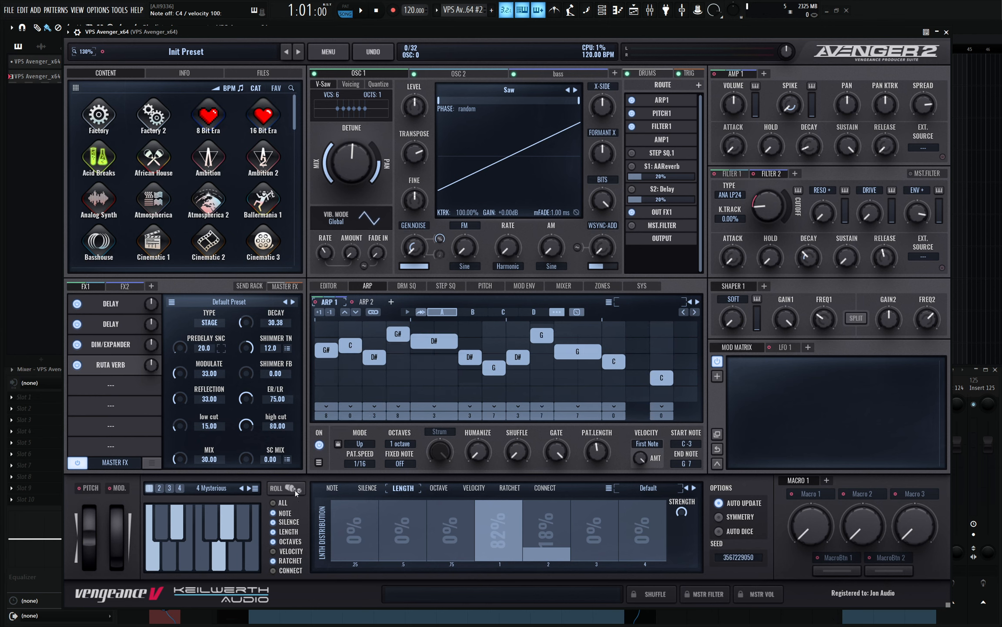
key("z")
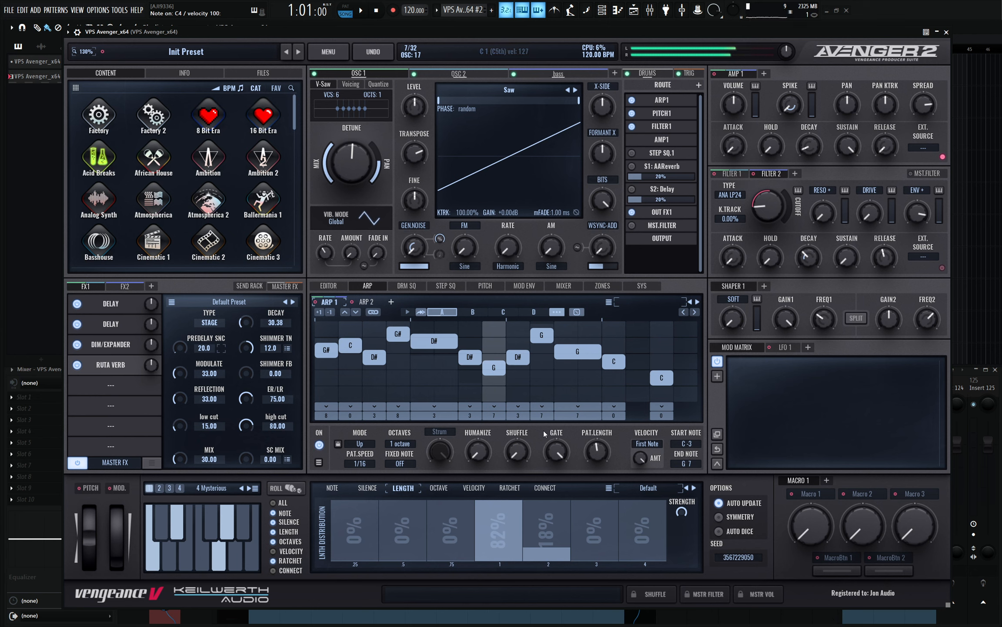
Set ARP 1's pattern length to 32 and re-roll the pattern
left_click_drag(597, 451, 613, 313)
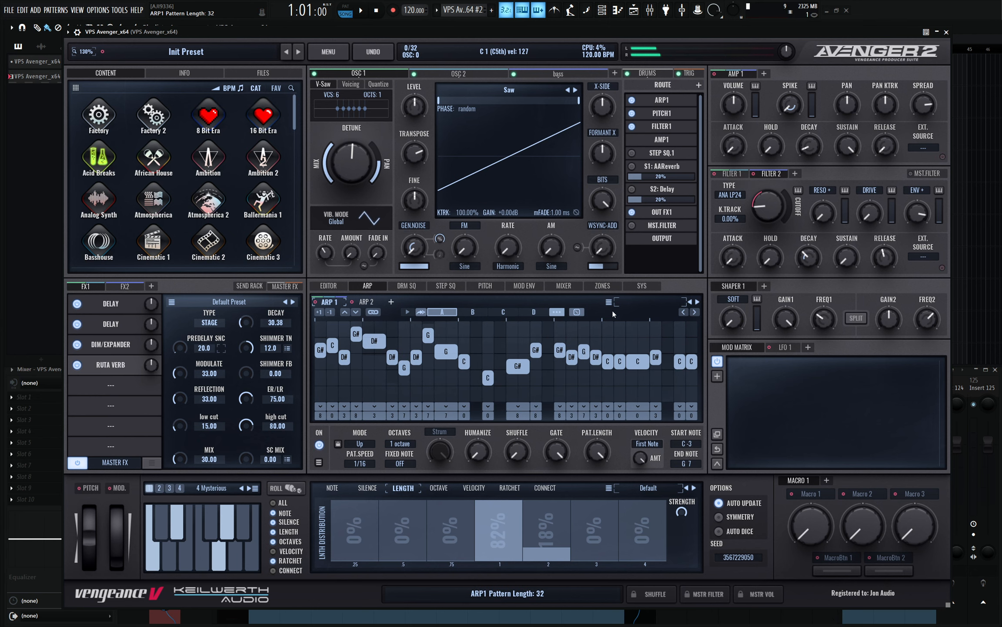
left_click(293, 489)
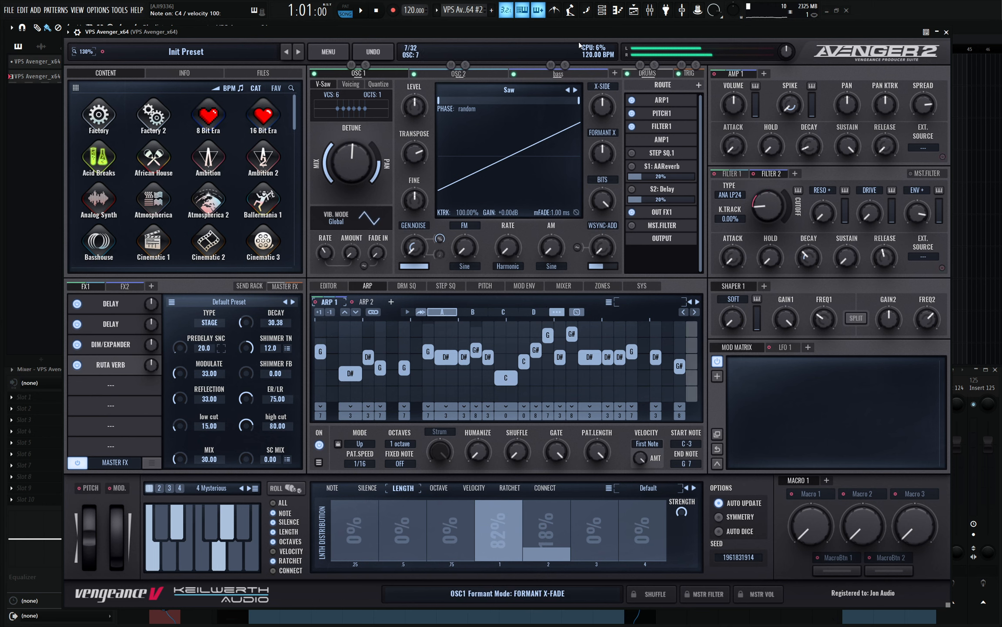
Raise the bass oscillator's volume to 111.38 and set the FX2 compressor's output gain to +2.12
left_click(561, 74)
left_click_drag(419, 106, 418, 107)
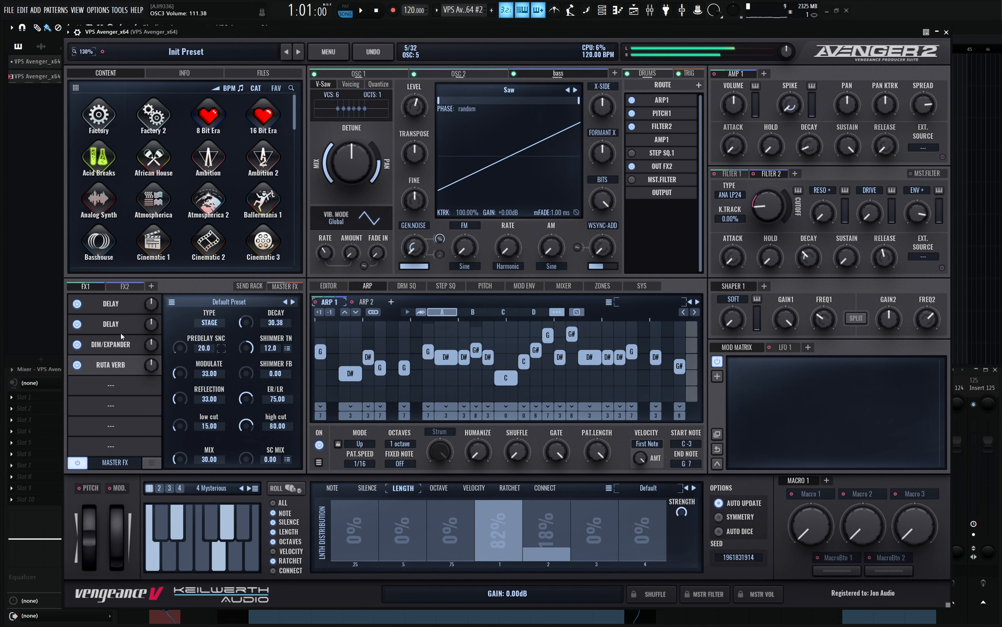
left_click(122, 286)
left_click(111, 324)
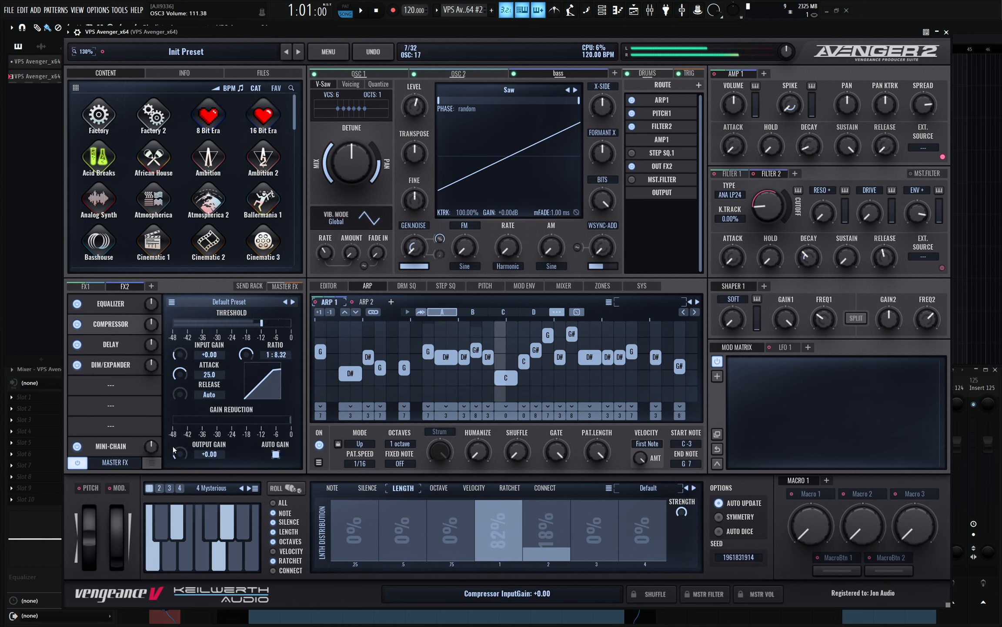
left_click_drag(182, 452, 181, 456)
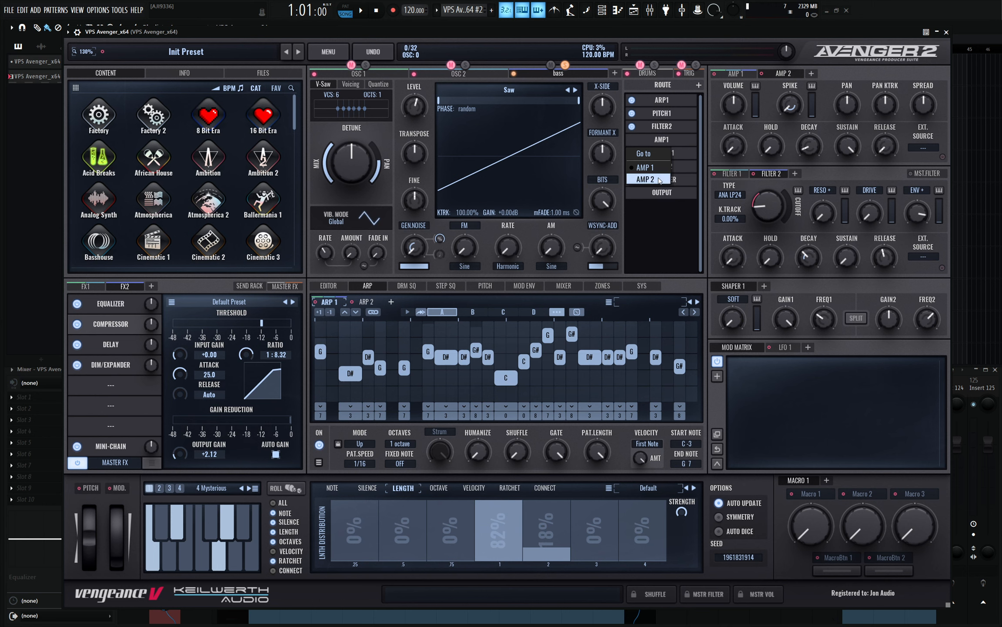
Route the soloed bass through a new AMP 2, lowering its sustain and raising its decay
key("z")
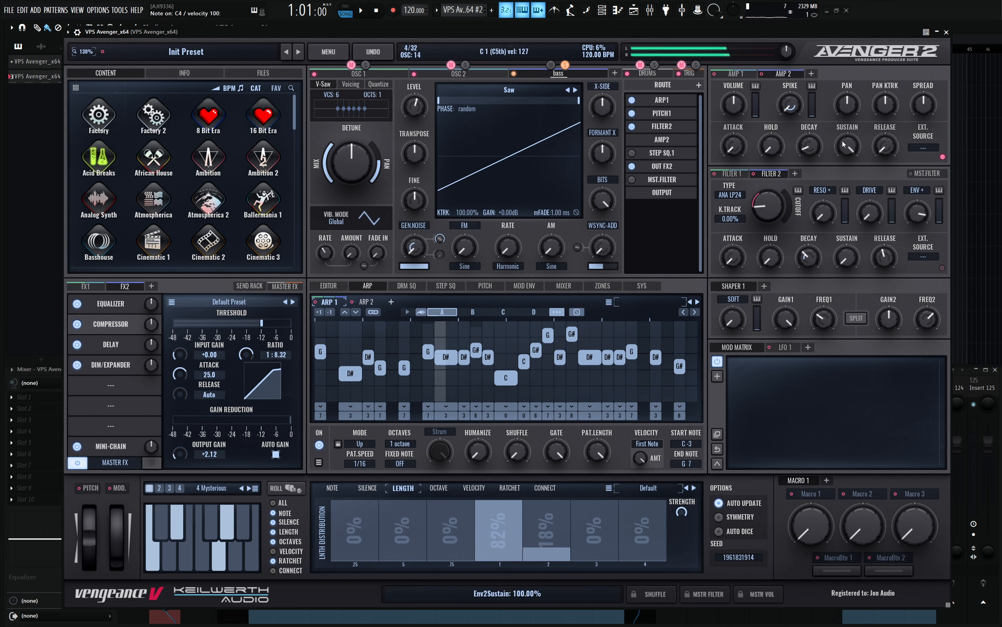
left_click_drag(848, 147, 846, 209)
left_click_drag(811, 152, 812, 146)
left_click_drag(812, 149, 813, 146)
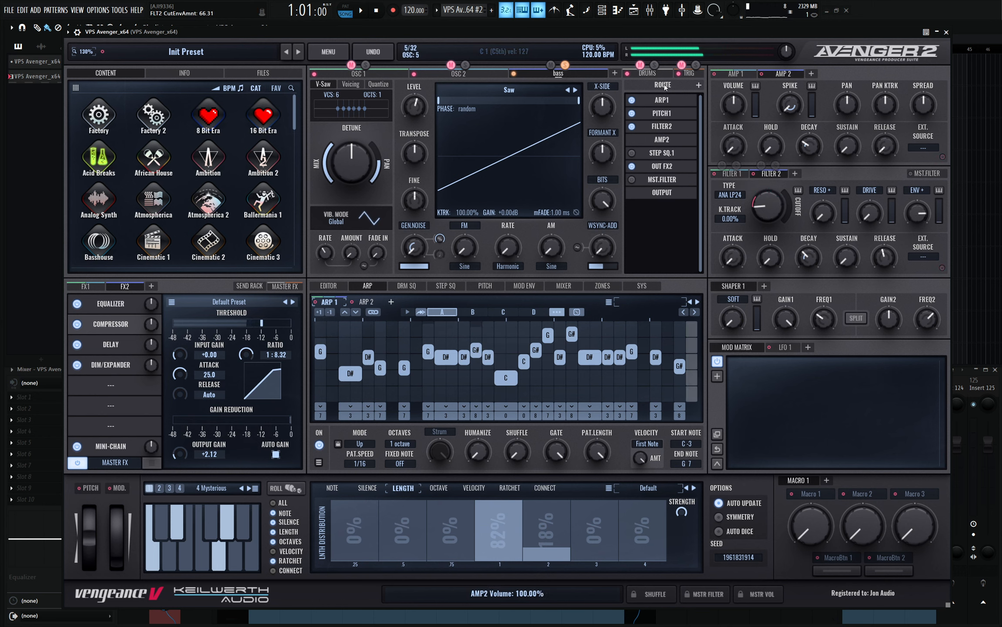
Boost the FX2 equalizer's first band to a gain of 10.7 at 52.7 Hz, and unmute OSC 1 and OSC 2
key("z")
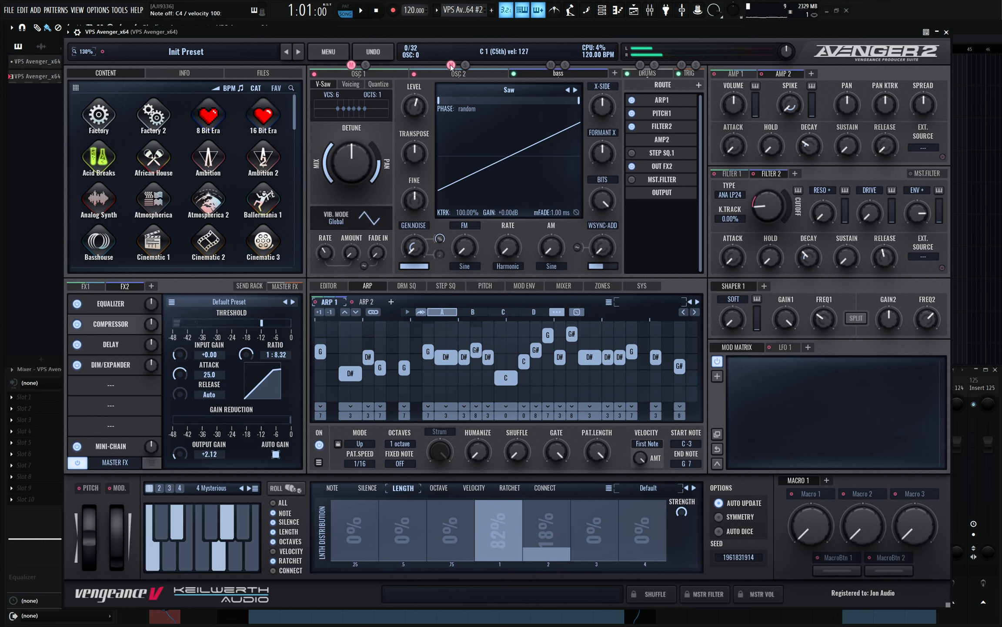
left_click(126, 307)
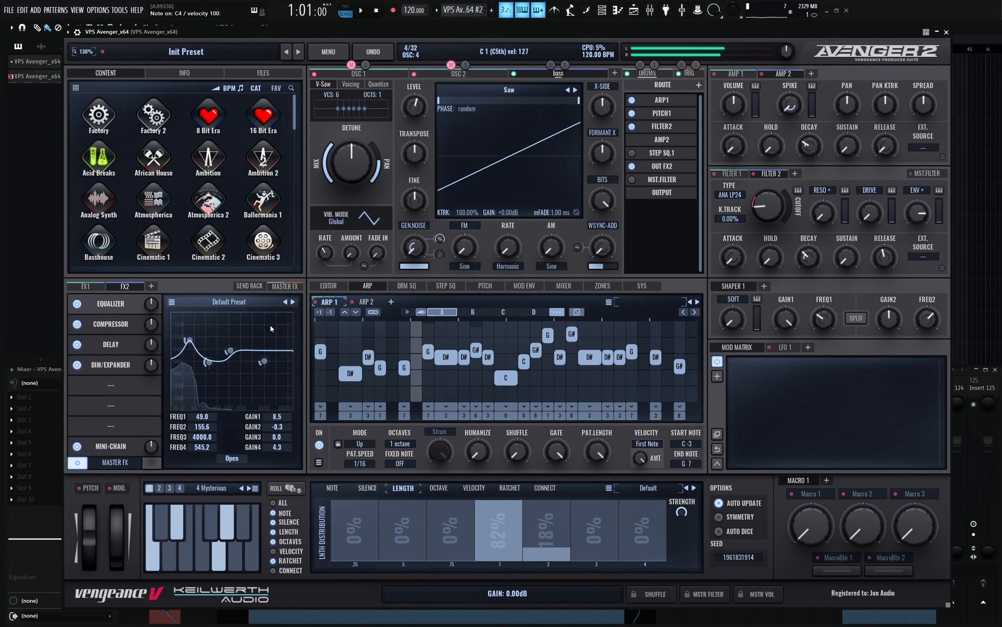
left_click(231, 457)
left_click_drag(376, 334, 380, 324)
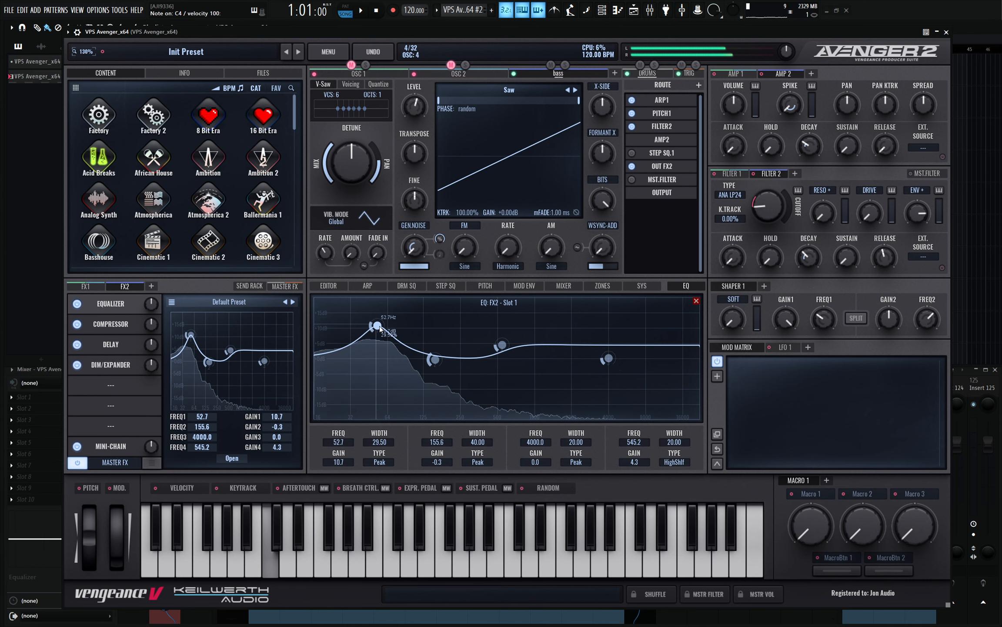
left_click(452, 65)
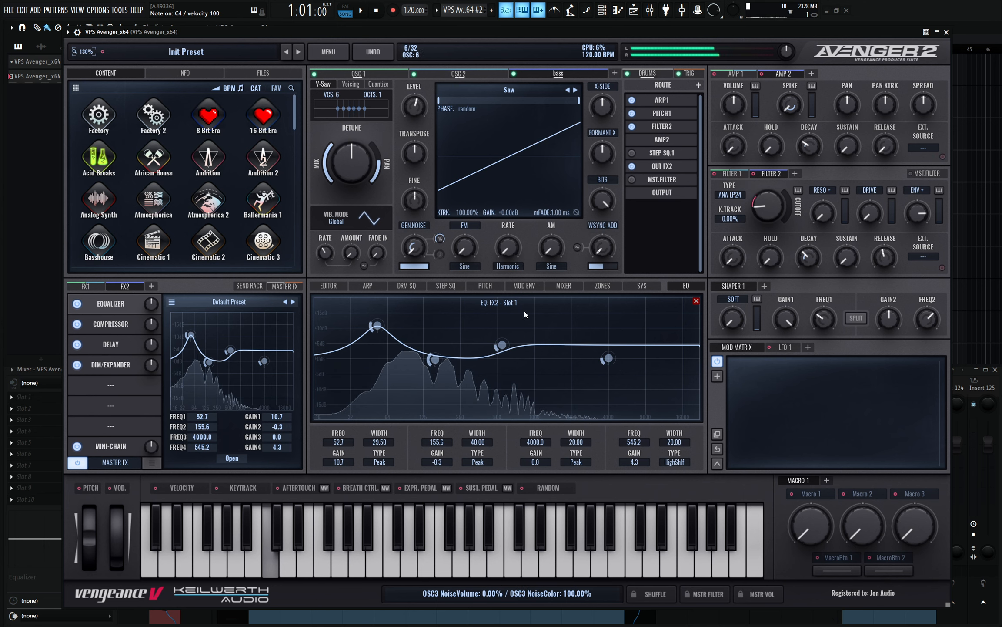
Change ARP 1's scale to 2 Major, re-roll the pattern and audition it
left_click(380, 287)
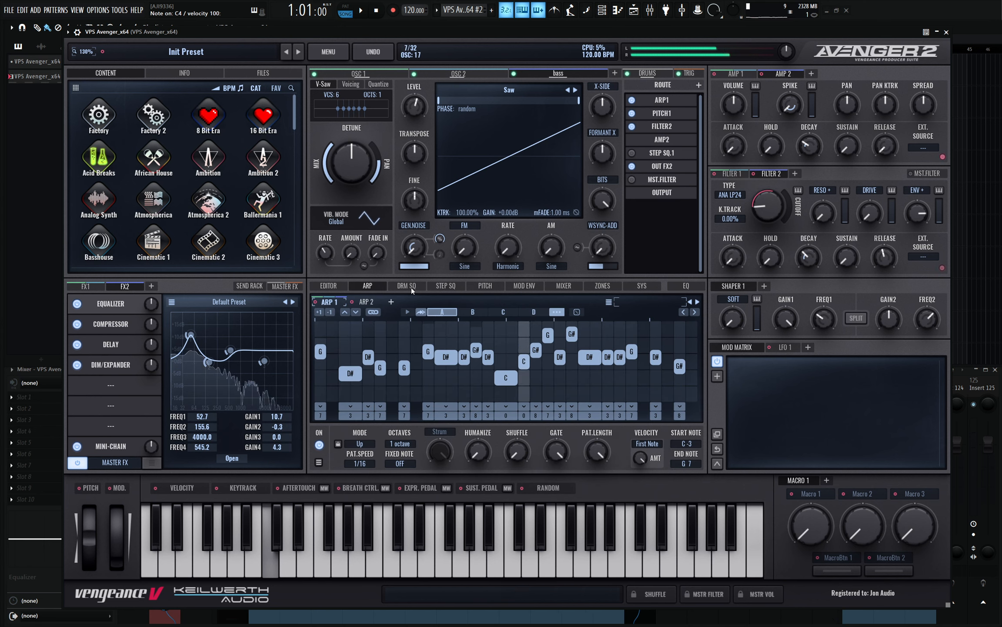
left_click(577, 311)
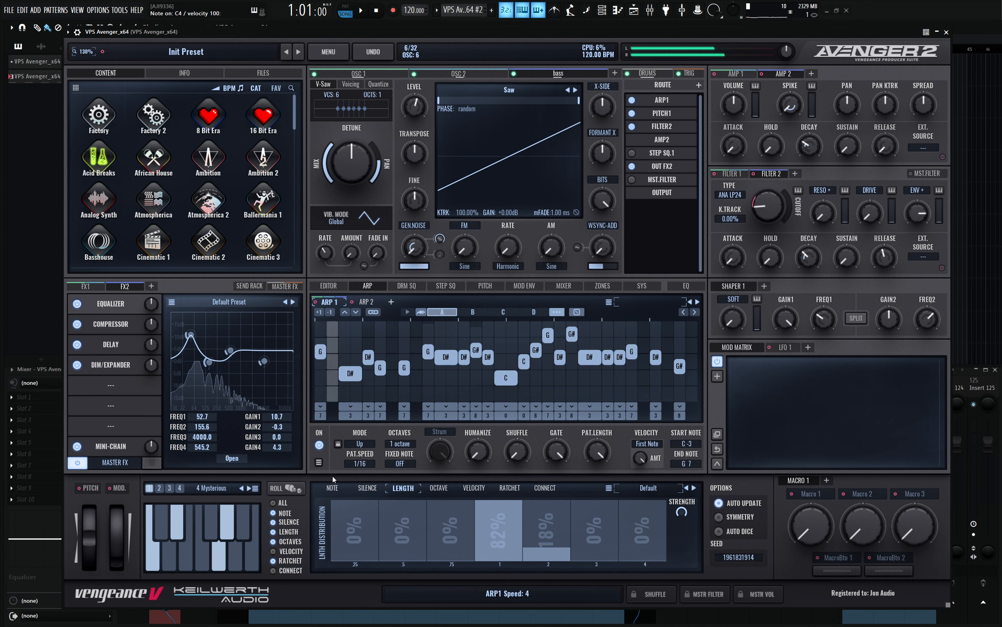
left_click(258, 489)
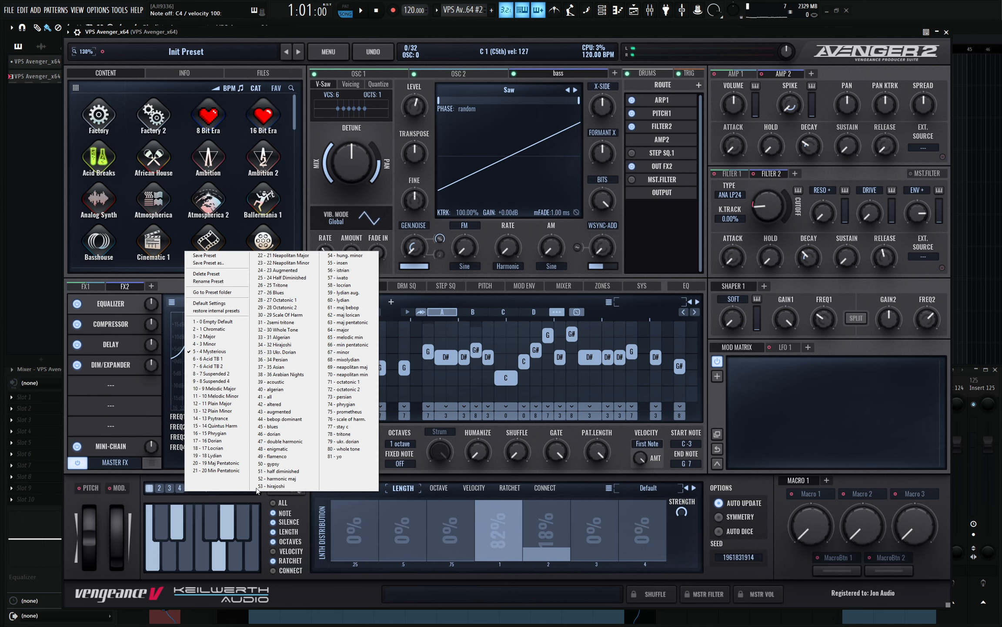
left_click(224, 336)
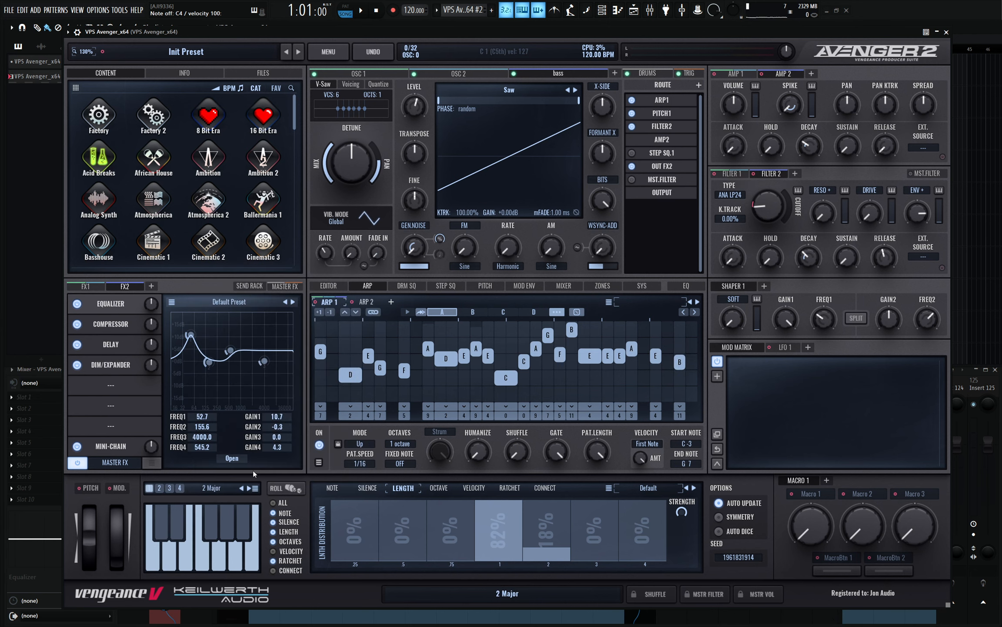
left_click(278, 492)
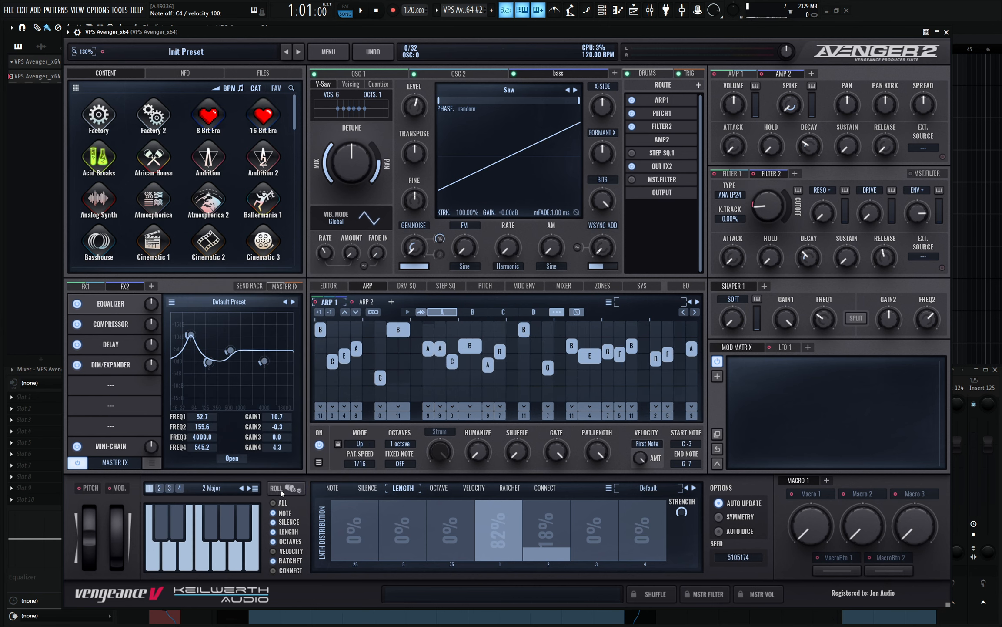
key("z")
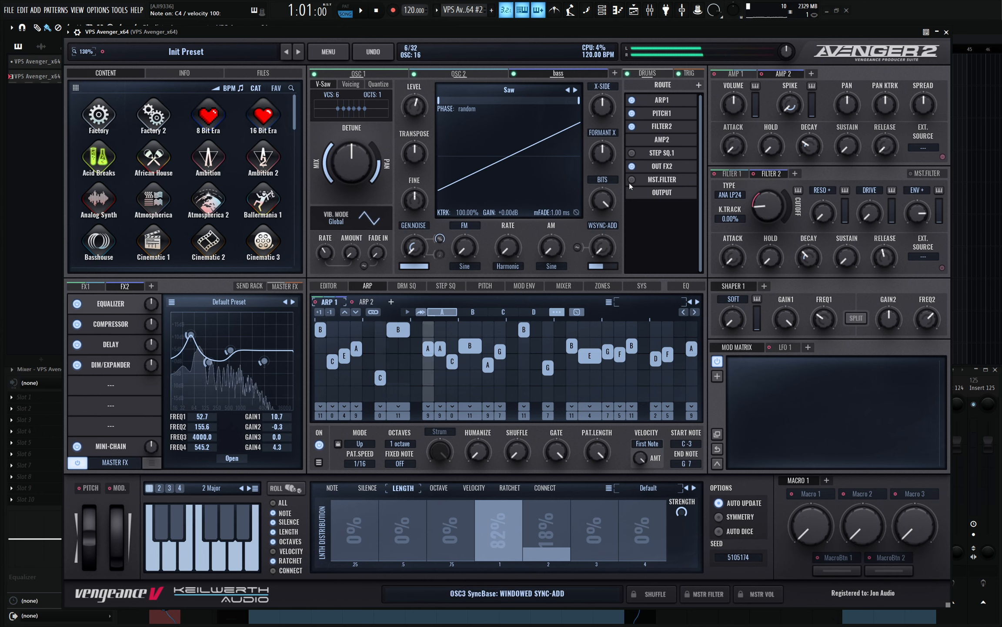
Load the Big Toms drumkit for the drums
left_click(653, 74)
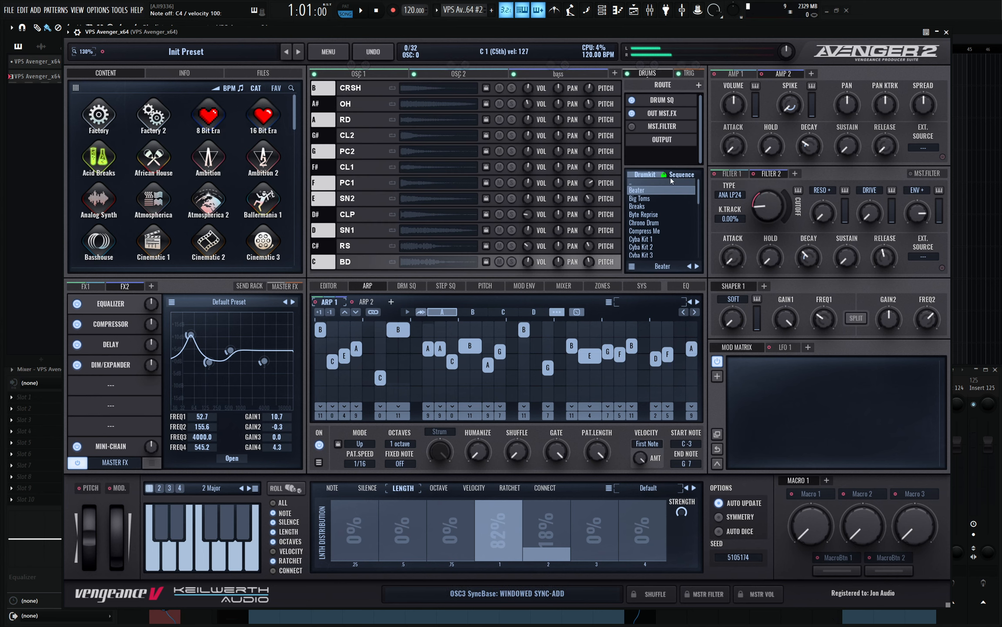
left_click(653, 198)
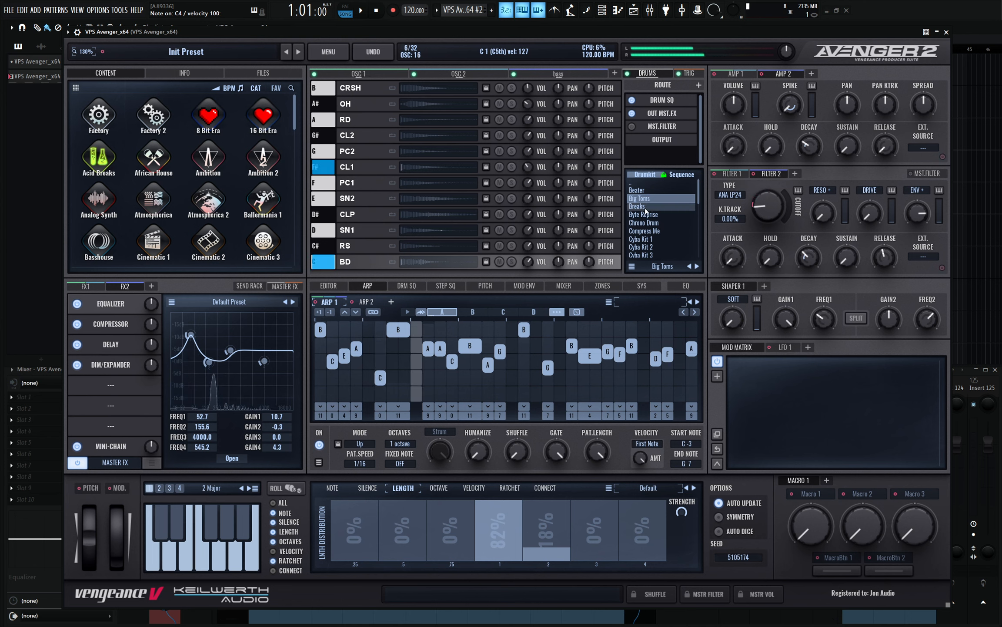
Audition the Breaks, Cyba Kit 1 and Disko drumkits, and settle on the Beater drumkit for the drums
left_click(697, 267)
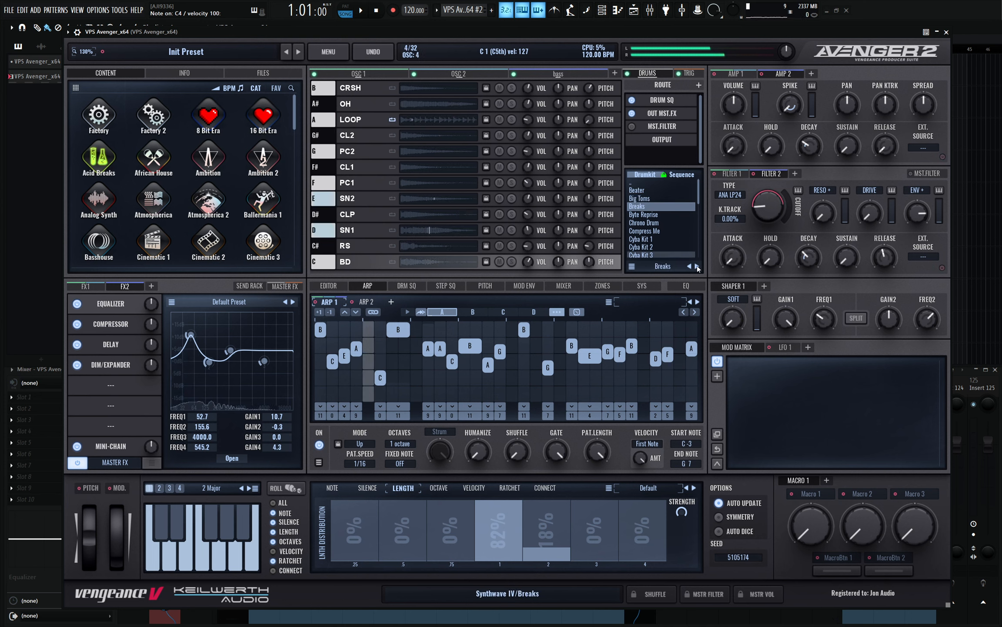
left_click(697, 267)
left_click(697, 267)
left_click(650, 241)
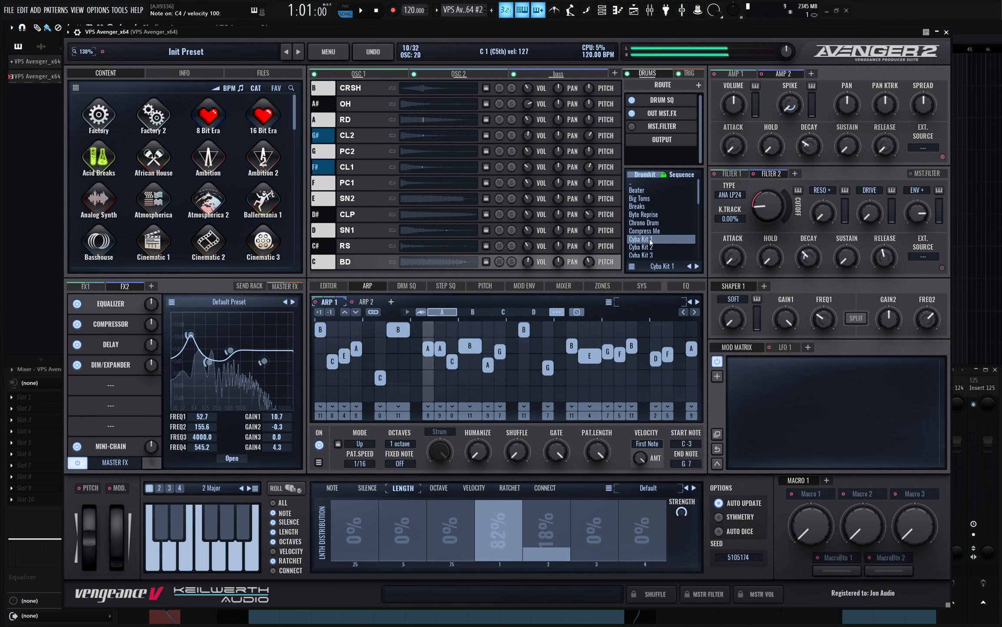
scroll(657, 240, "down", 3)
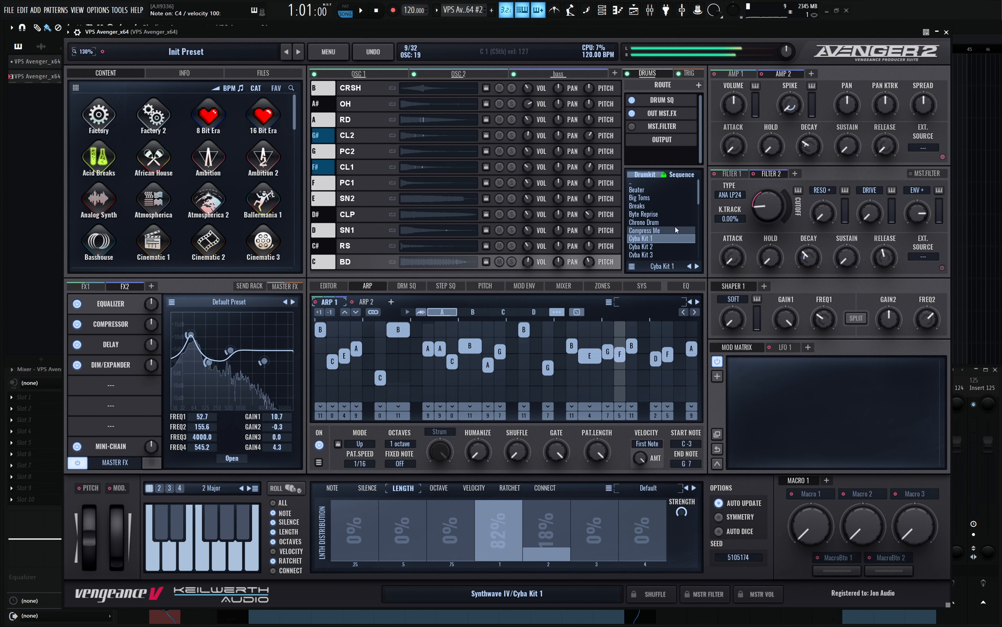
left_click(665, 235)
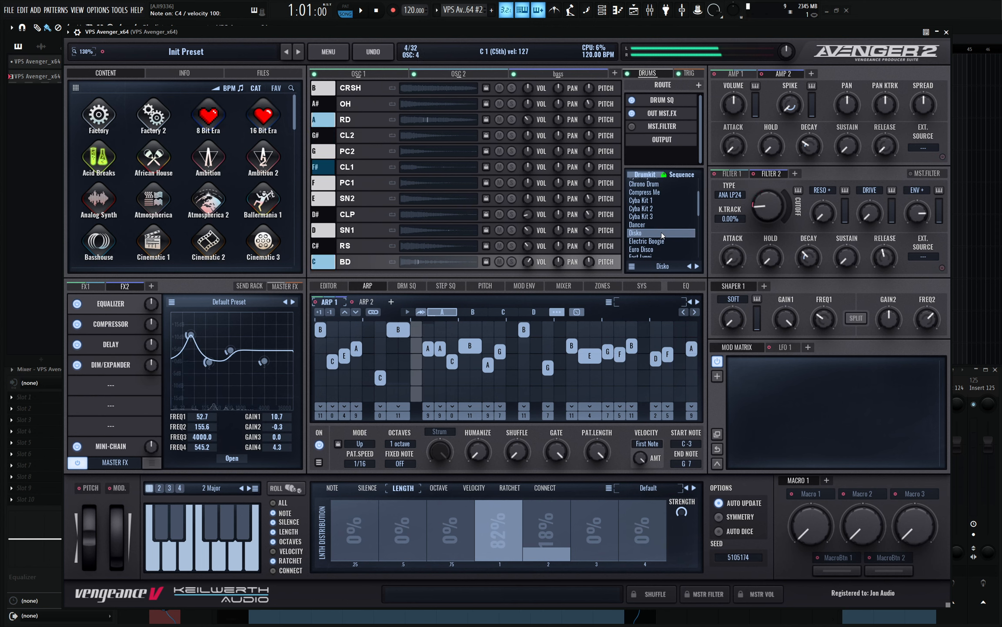
scroll(656, 205, "up", 3)
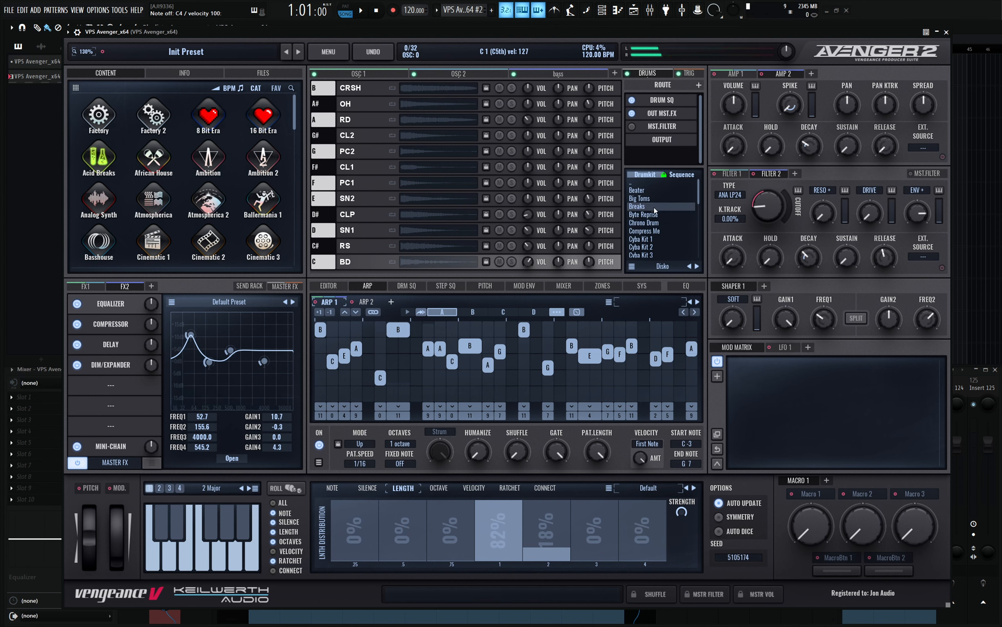
left_click(648, 190)
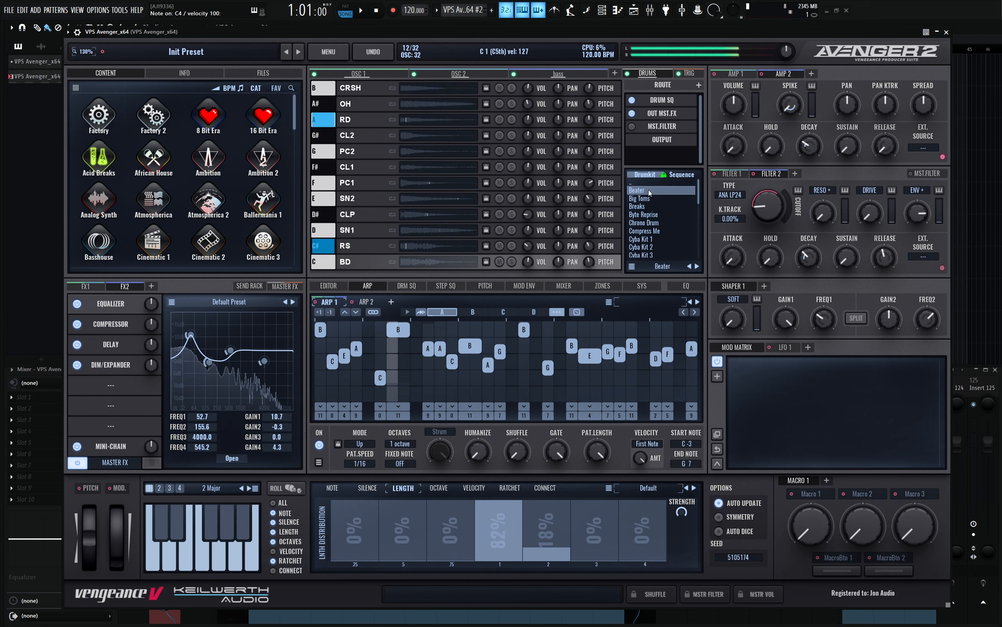
Re-roll ARP 1's pattern, and adjust its distributions to fewer one-step silences and a 31% chance of length 2
left_click(296, 488)
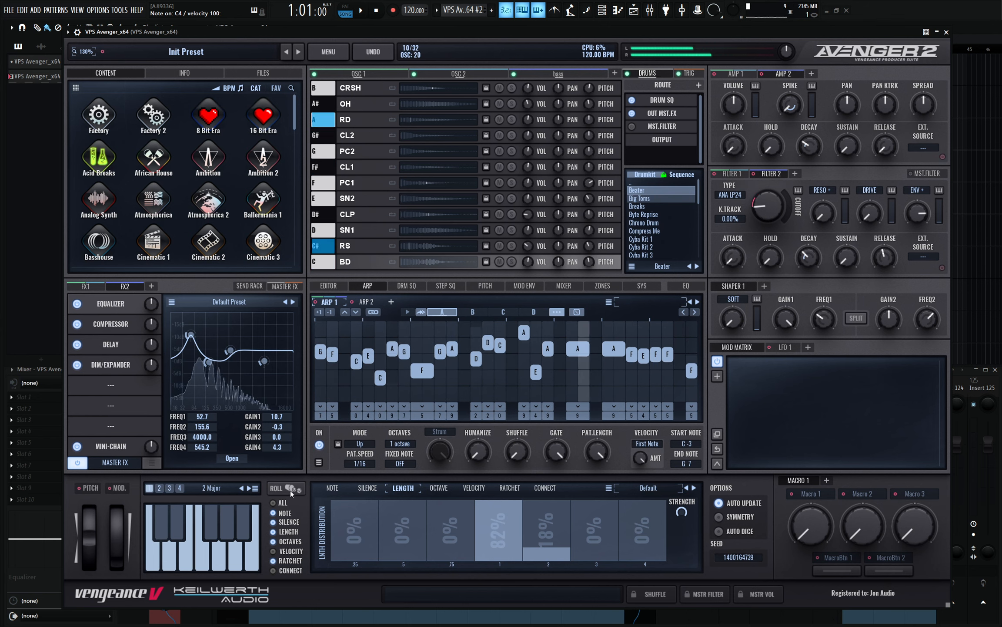
left_click(375, 487)
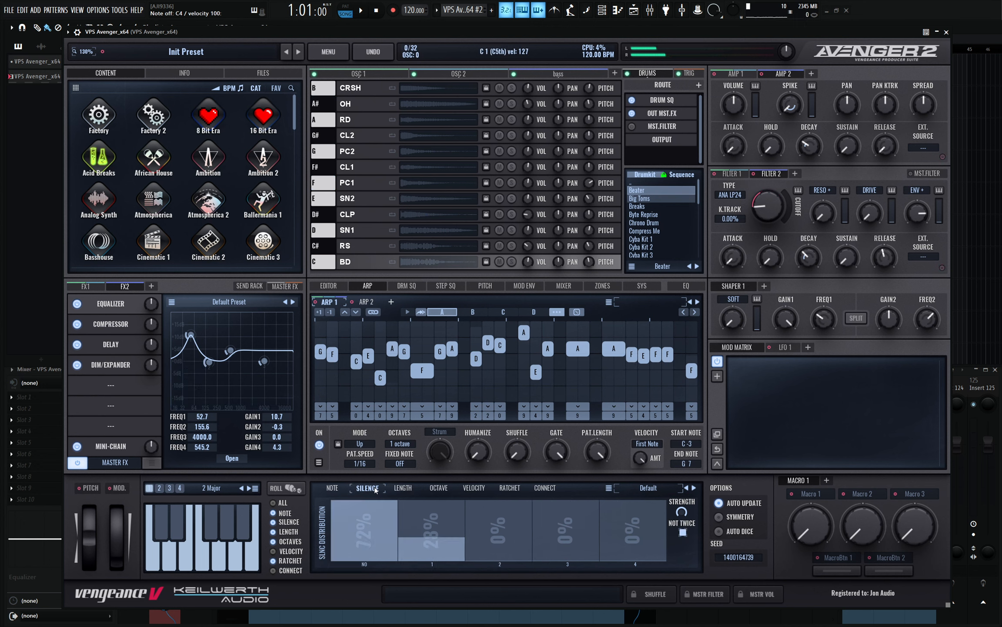
left_click_drag(442, 543, 444, 548)
left_click(408, 488)
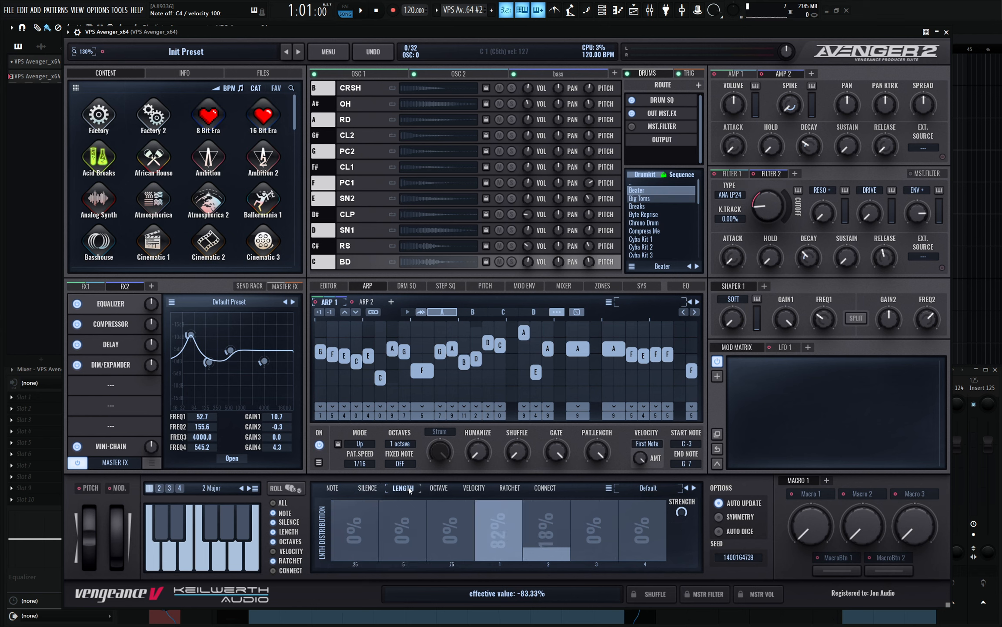
left_click_drag(550, 547, 554, 533)
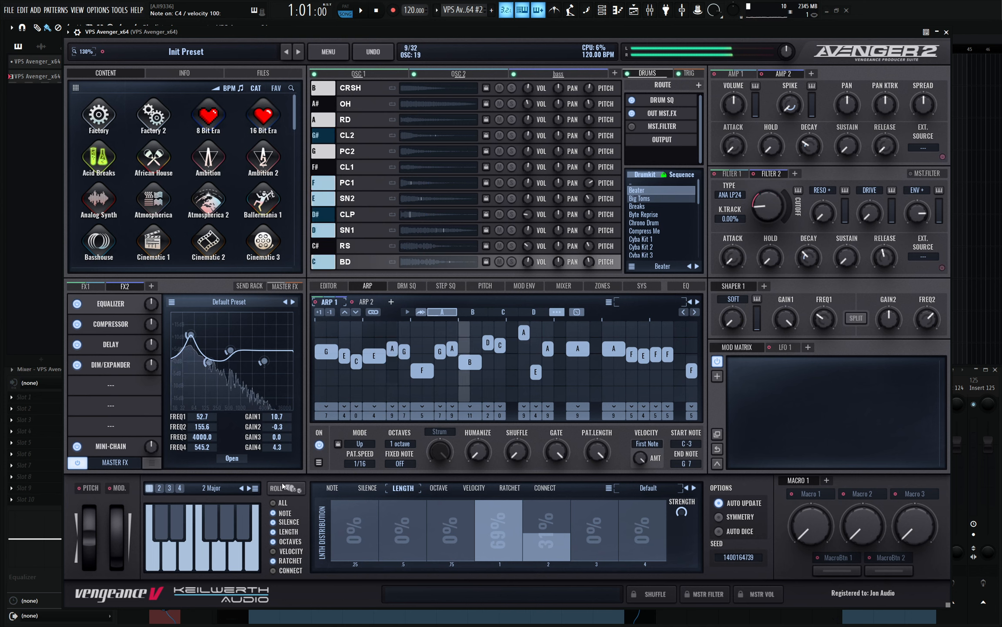
Change ARP 1's scale to 16 Dorian and re-roll the pattern
left_click(256, 488)
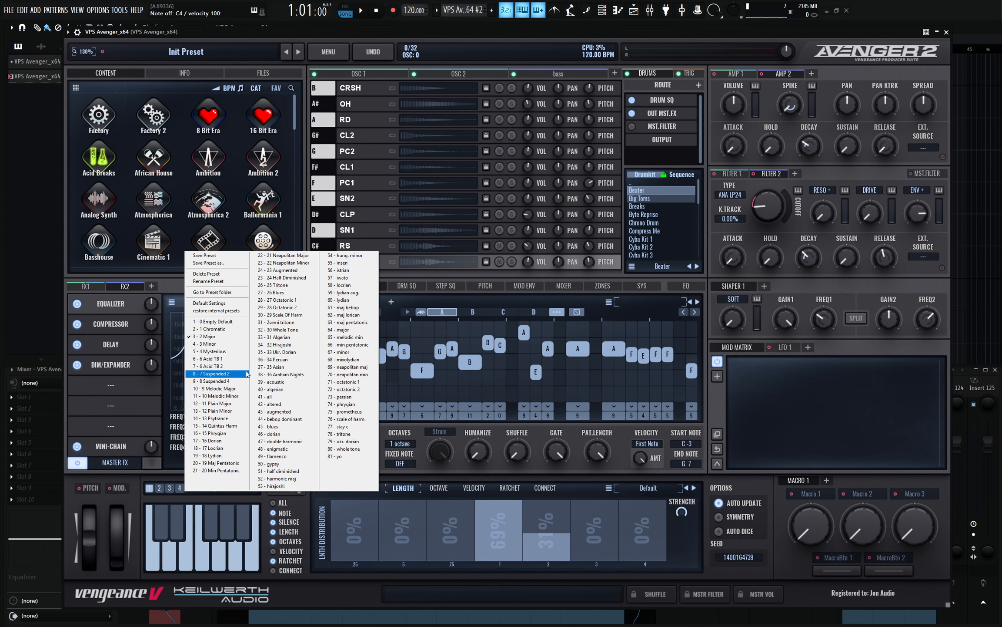
left_click(220, 433)
left_click(248, 488)
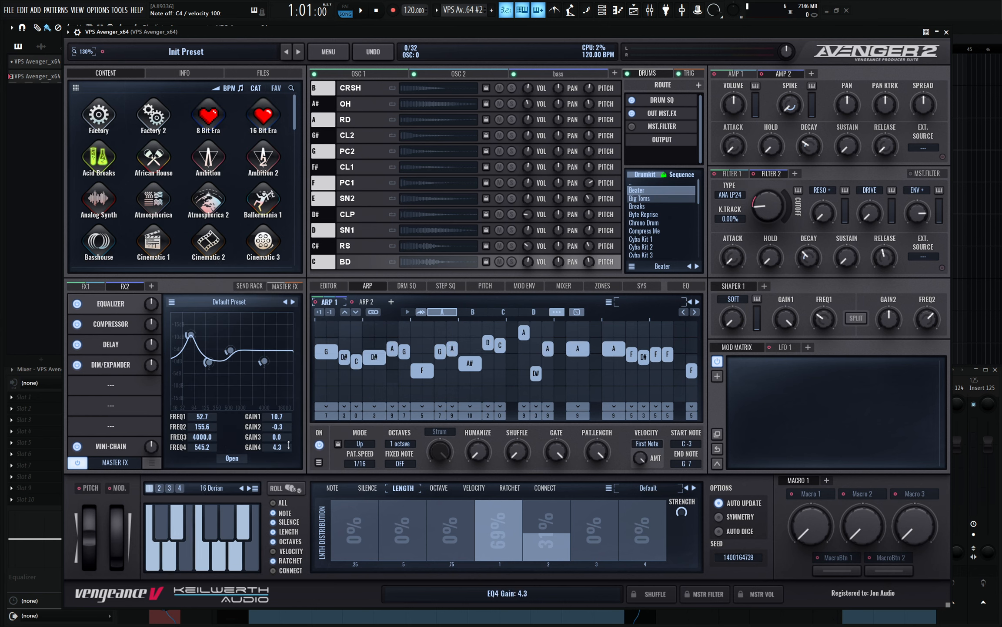
left_click(295, 488)
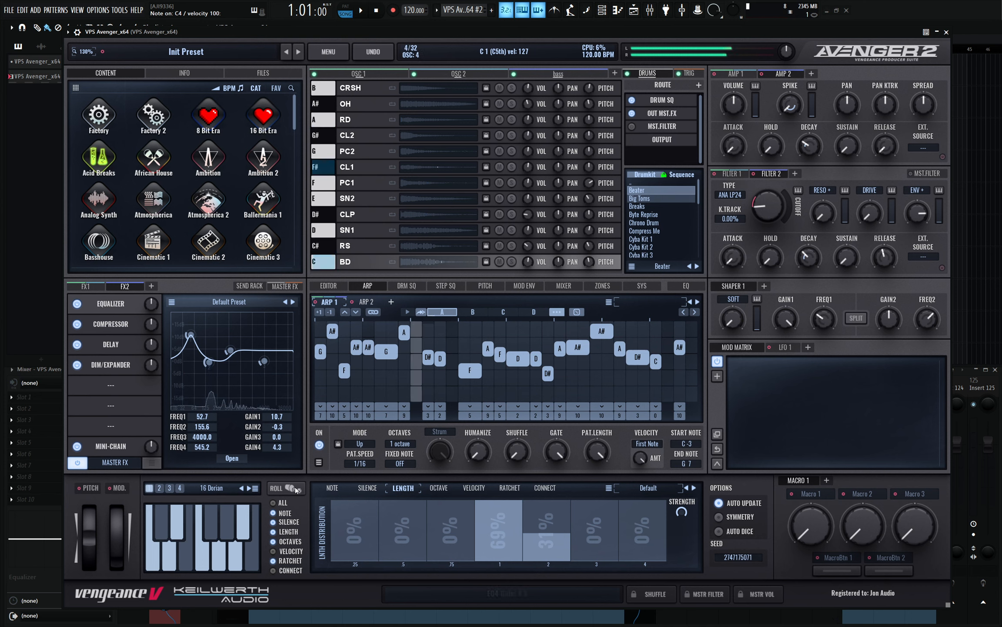